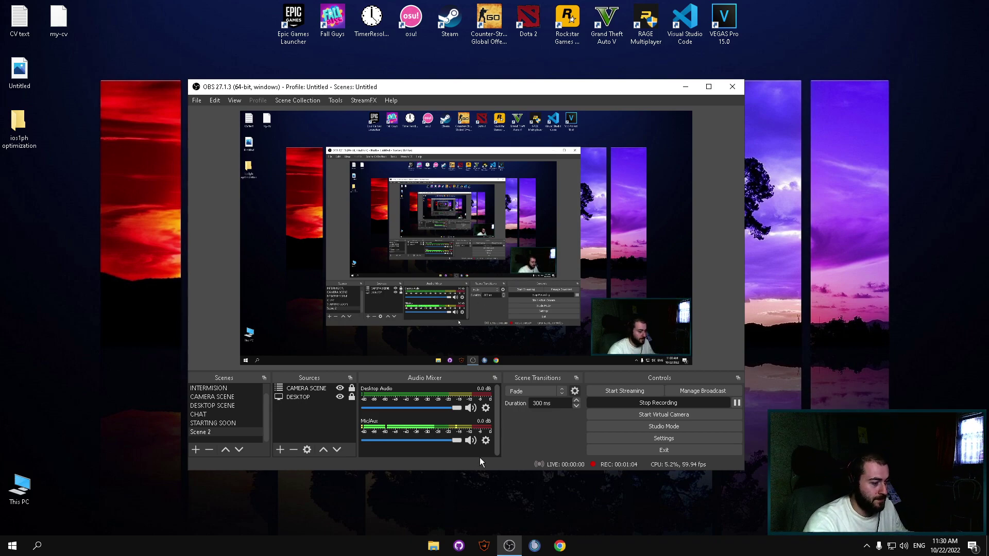
# Minimize the OBS window to reveal the desktop
pyautogui.click(688, 86)
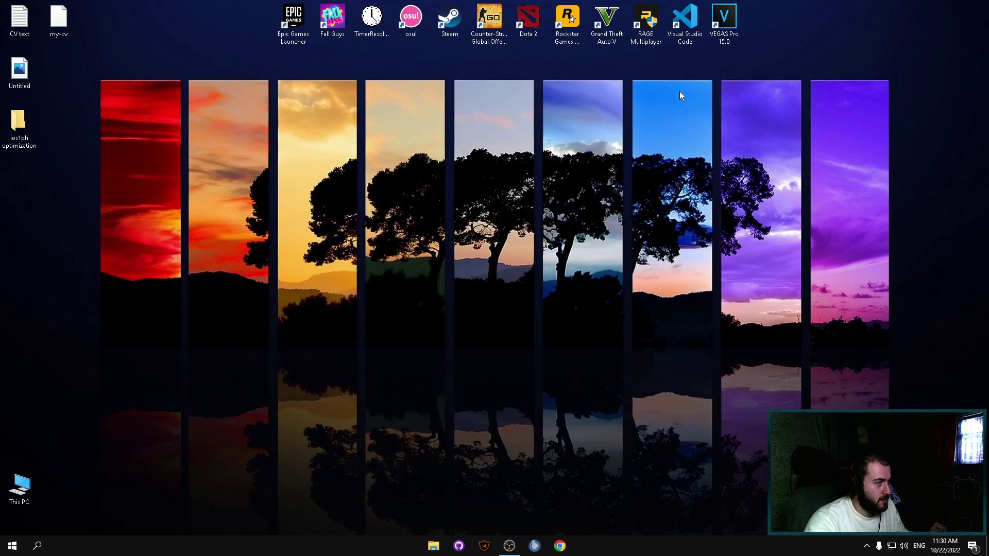
pyautogui.rightClick(311, 89)
pyautogui.press('Escape')
pyautogui.rightClick(302, 72)
pyautogui.click(318, 98)
pyautogui.rightClick(305, 64)
pyautogui.click(327, 94)
pyautogui.rightClick(310, 66)
pyautogui.click(332, 91)
pyautogui.rightClick(311, 62)
pyautogui.click(332, 92)
pyautogui.rightClick(313, 57)
pyautogui.click(322, 85)
pyautogui.rightClick(308, 58)
pyautogui.click(325, 88)
pyautogui.rightClick(308, 56)
pyautogui.click(324, 87)
pyautogui.rightClick(311, 61)
pyautogui.click(323, 86)
pyautogui.rightClick(311, 54)
pyautogui.click(330, 83)
pyautogui.rightClick(308, 55)
pyautogui.click(332, 85)
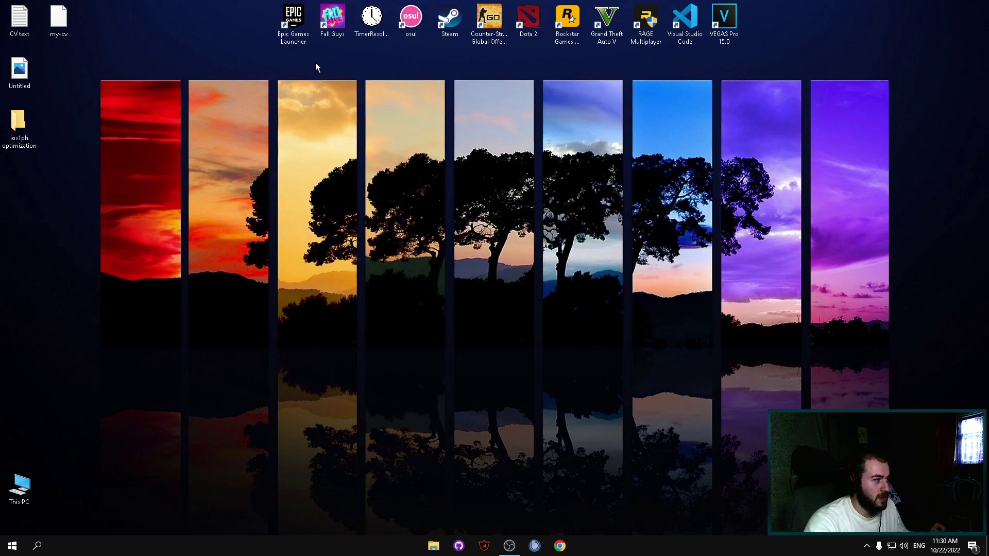
pyautogui.rightClick(314, 61)
pyautogui.click(335, 89)
pyautogui.rightClick(307, 57)
pyautogui.click(335, 89)
pyautogui.rightClick(311, 61)
pyautogui.click(335, 87)
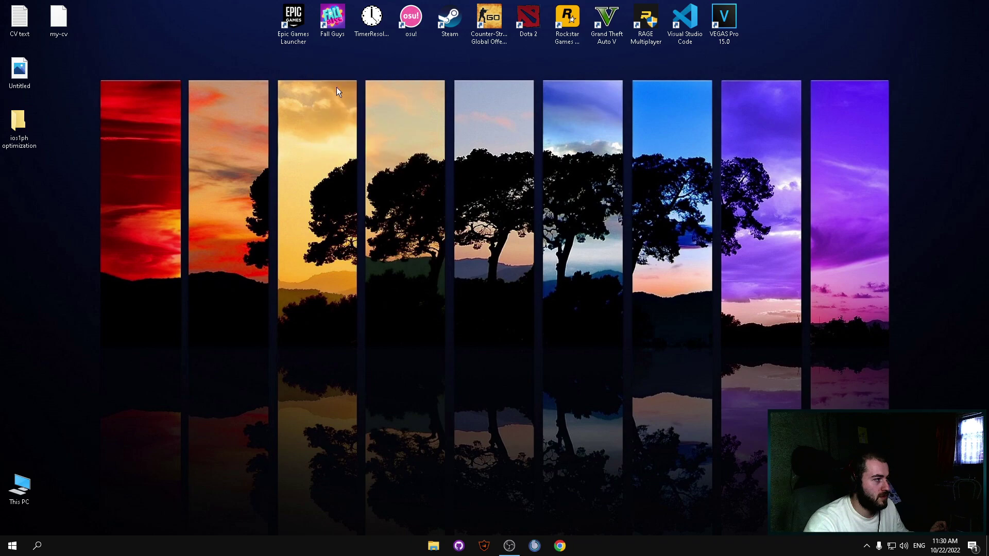
# Open NVIDIA Control Panel from the desktop and go to its home page
pyautogui.rightClick(377, 106)
pyautogui.click(408, 178)
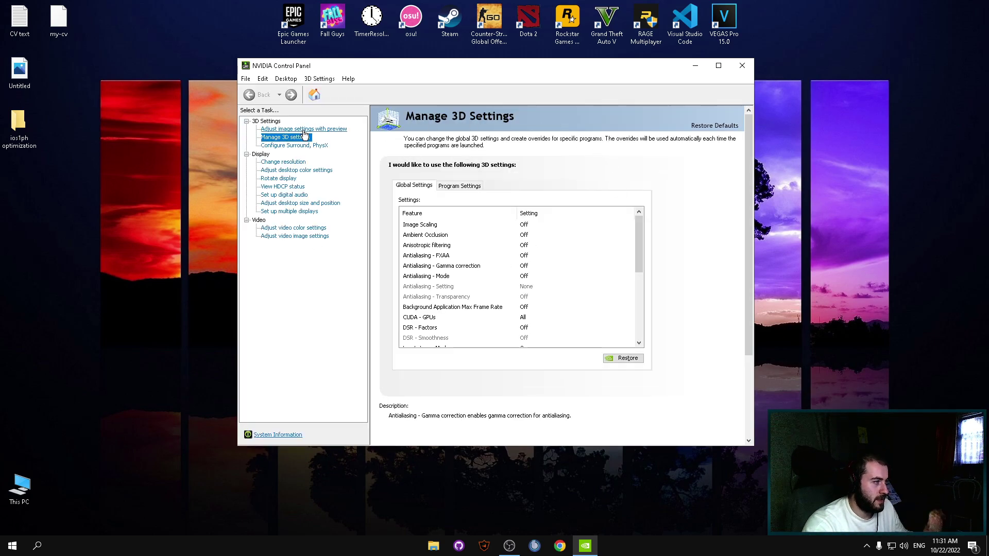
pyautogui.click(314, 95)
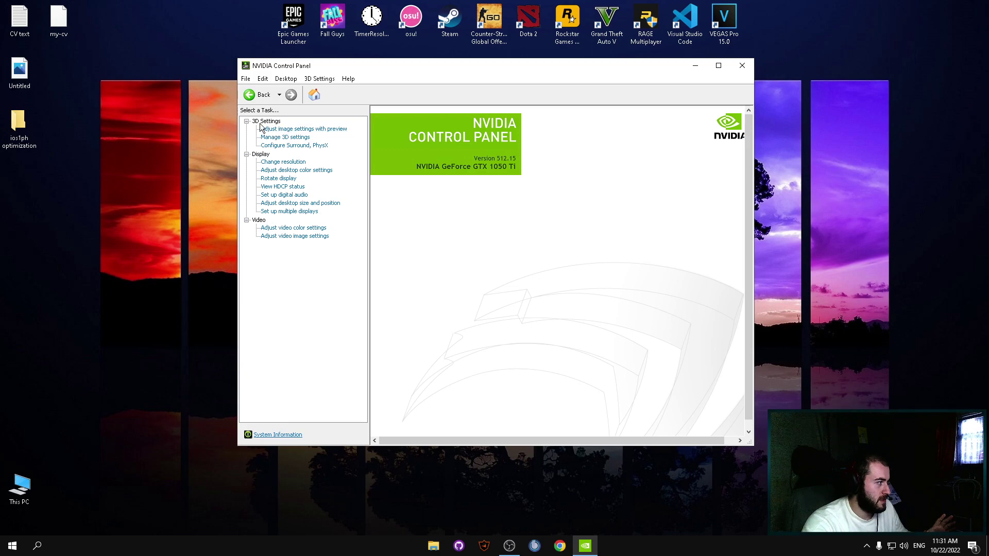
# In the image settings with preview, choose to use my preference and set its emphasis to Performance
pyautogui.click(291, 130)
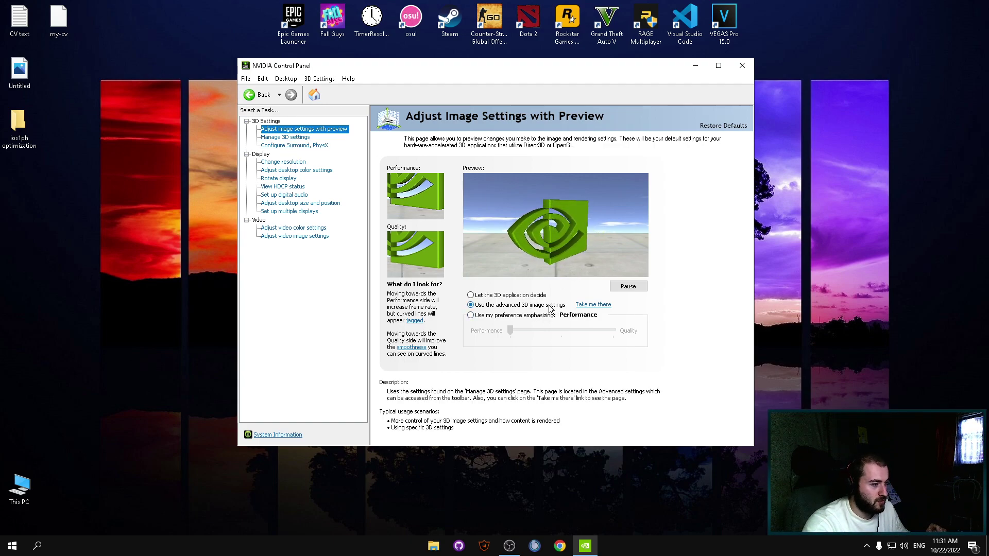
pyautogui.click(489, 295)
pyautogui.click(481, 315)
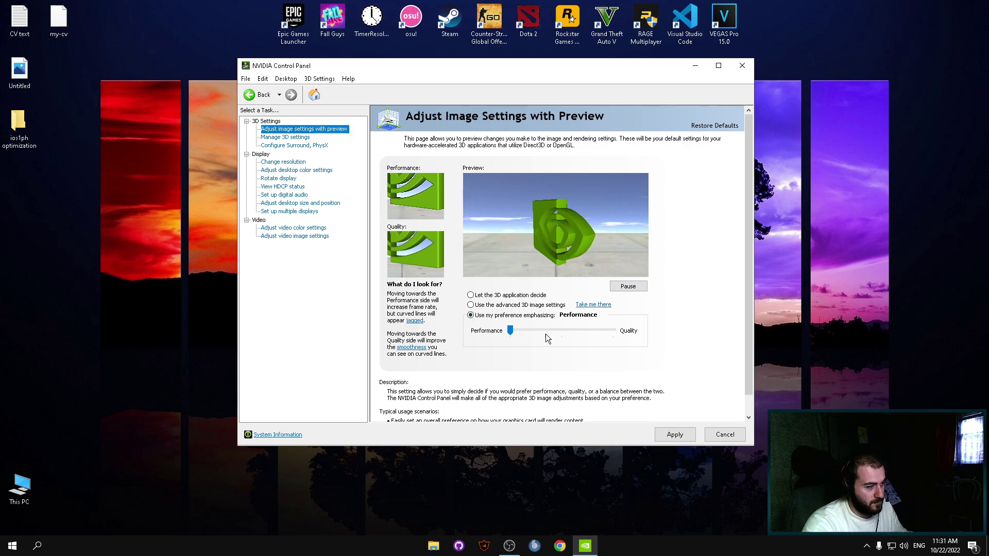
pyautogui.click(613, 331)
pyautogui.moveTo(602, 330); pyautogui.dragTo(494, 335)
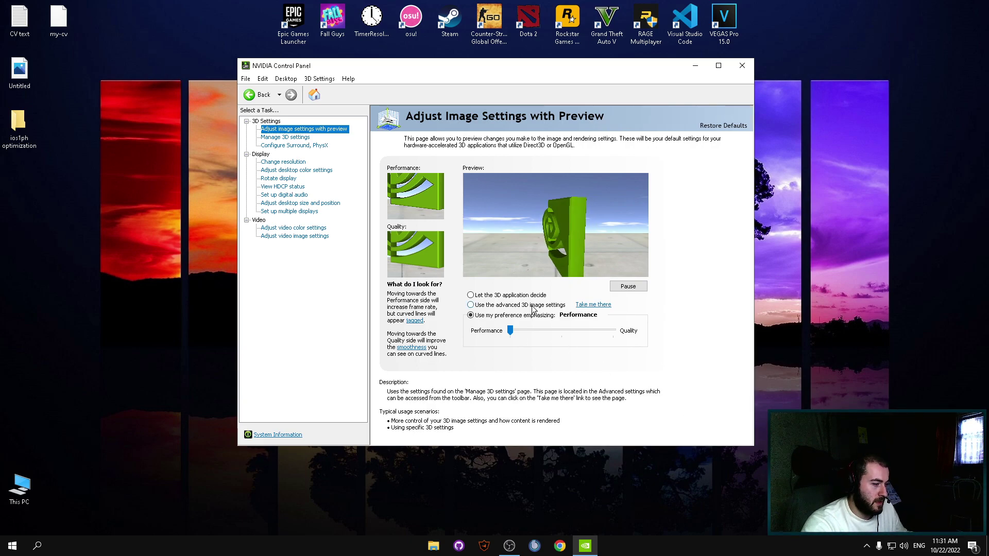
# Open Manage 3D Settings and look through the global feature list
pyautogui.click(281, 138)
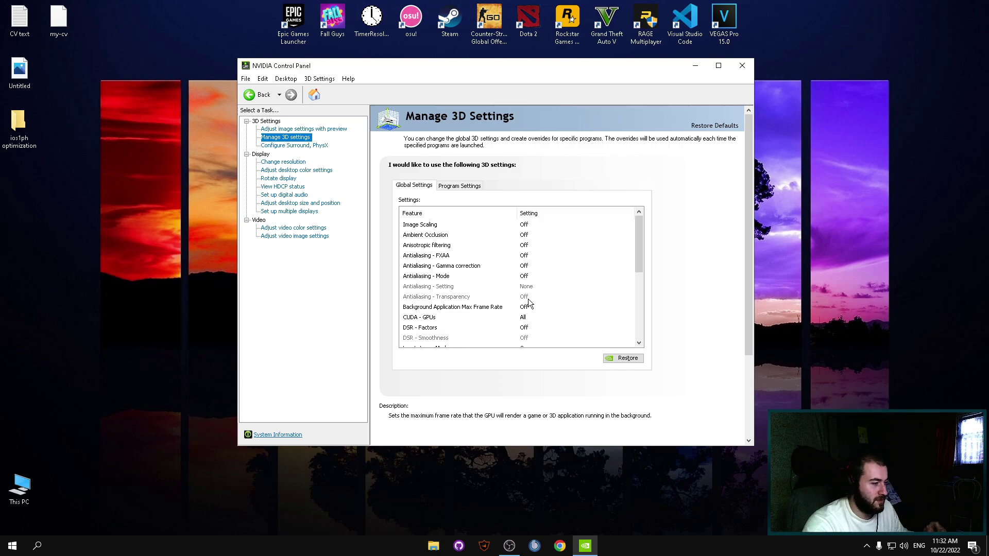
pyautogui.scroll(-1, 554, 270)
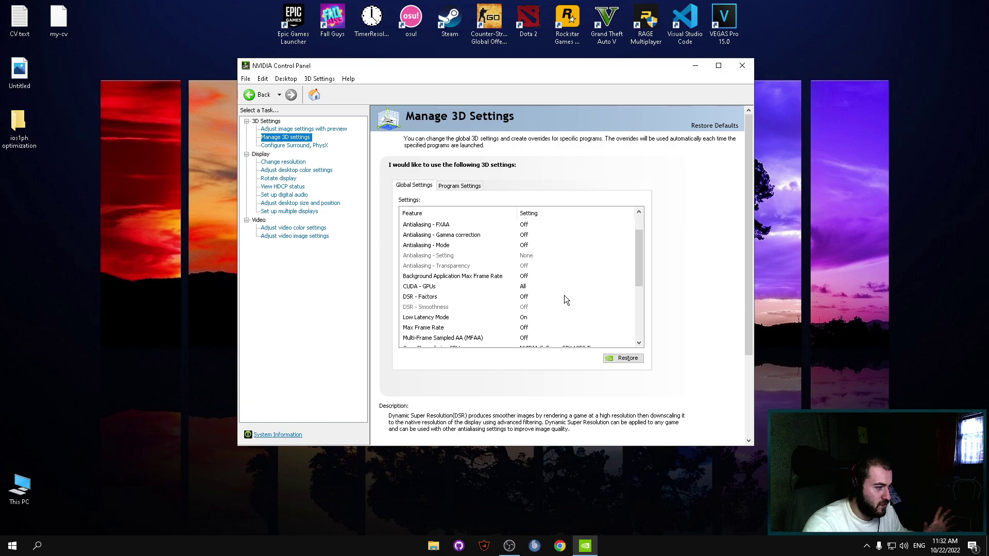
pyautogui.scroll(1, 572, 291)
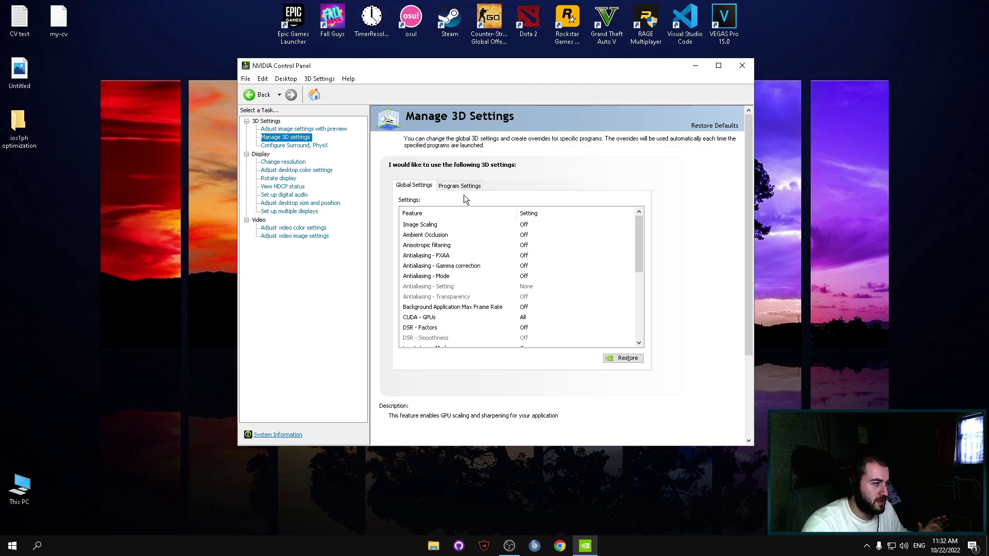
# Look through the per-program 3D settings and the list of programs that can be added, cancelling the addition
pyautogui.click(445, 186)
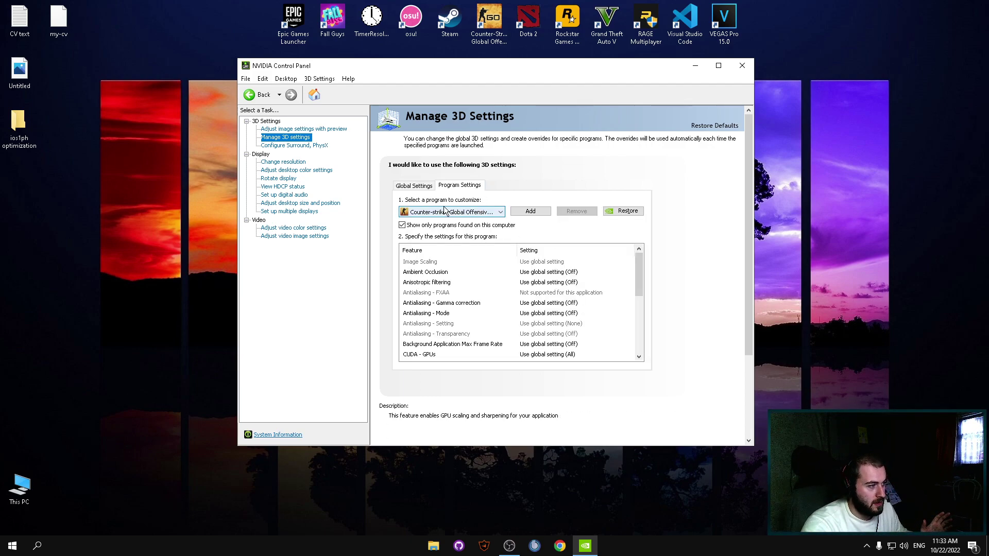
pyautogui.click(500, 212)
pyautogui.click(500, 213)
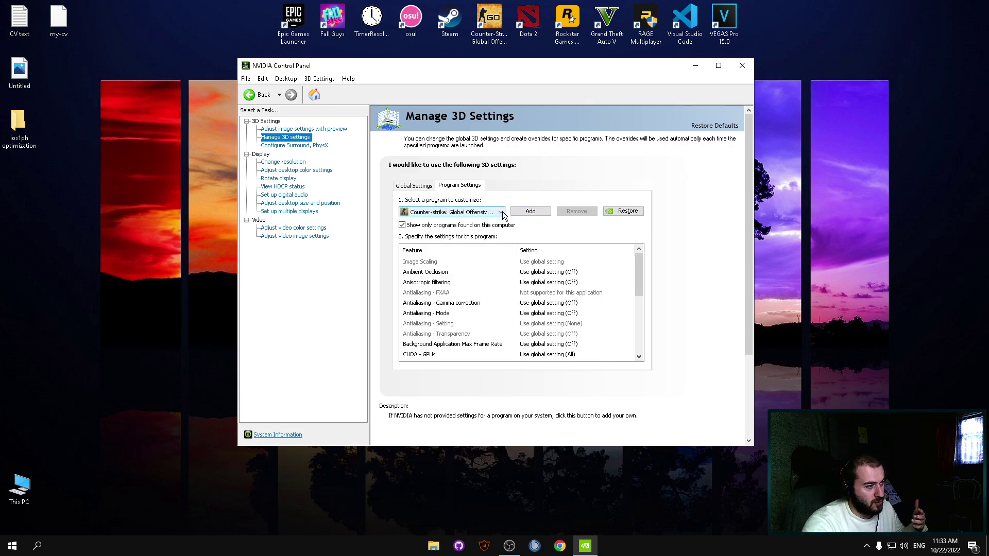
pyautogui.click(535, 216)
pyautogui.scroll(-4, 446, 213)
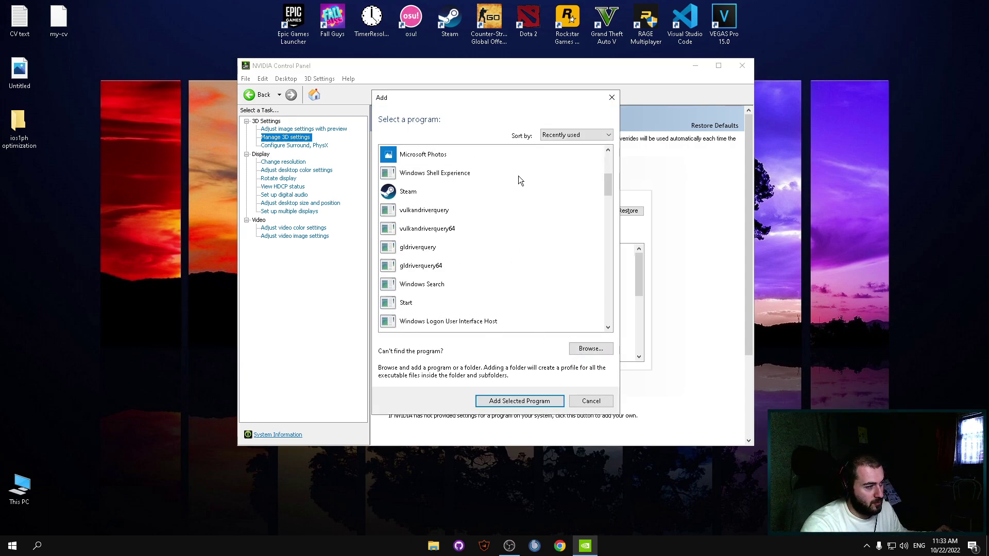
pyautogui.scroll(3, 519, 170)
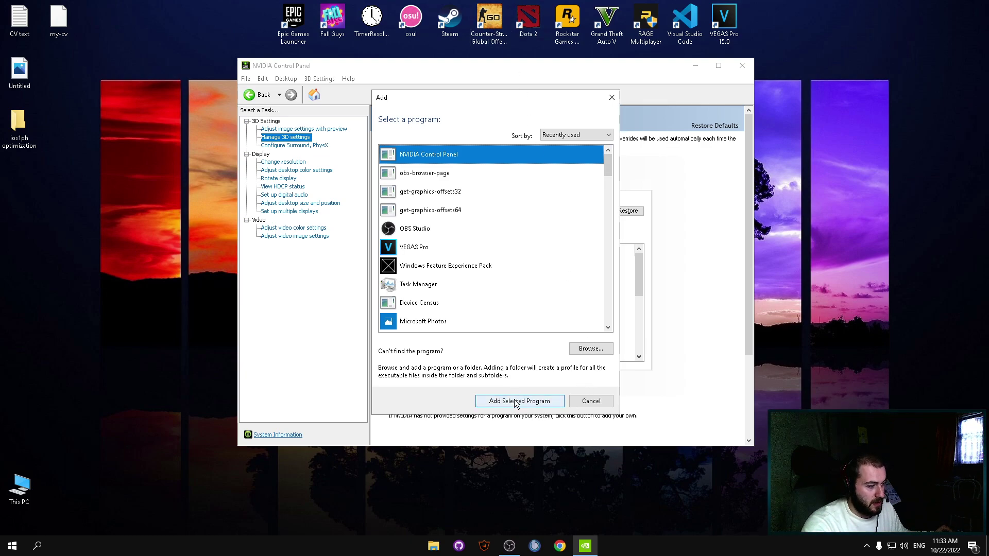
pyautogui.click(590, 402)
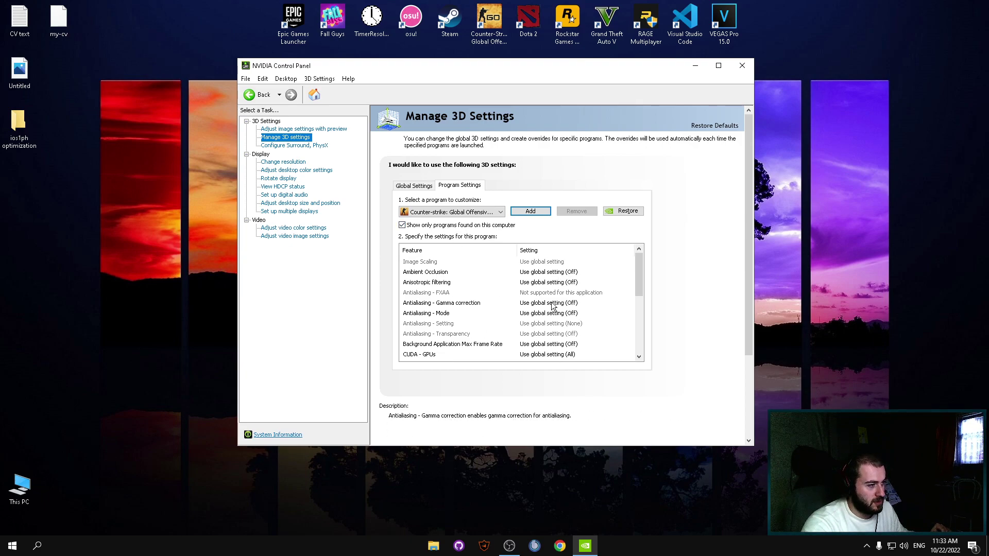
# Return to the global 3D settings and maximize the NVIDIA Control Panel window
pyautogui.click(415, 187)
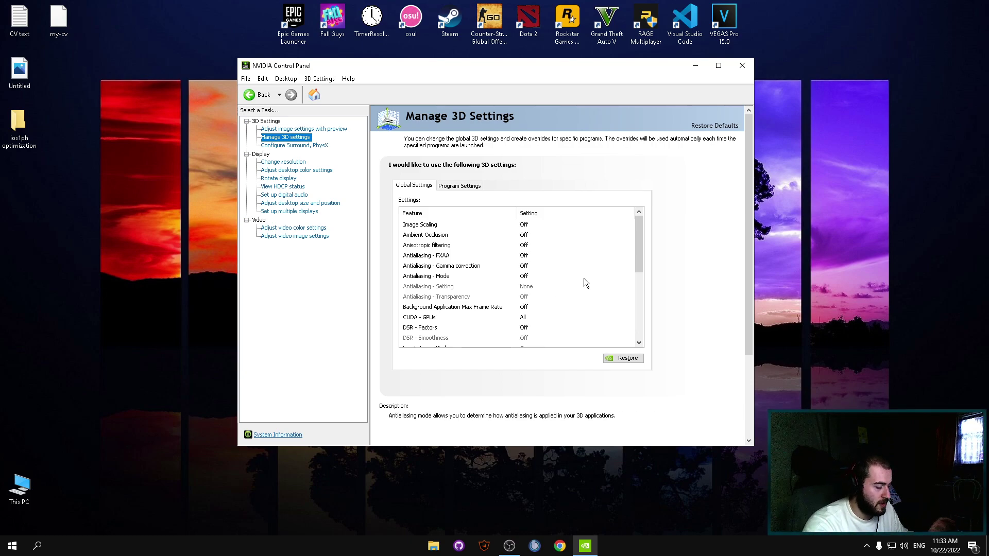
pyautogui.scroll(-2, 573, 262)
pyautogui.scroll(1, 561, 260)
pyautogui.scroll(1, 556, 252)
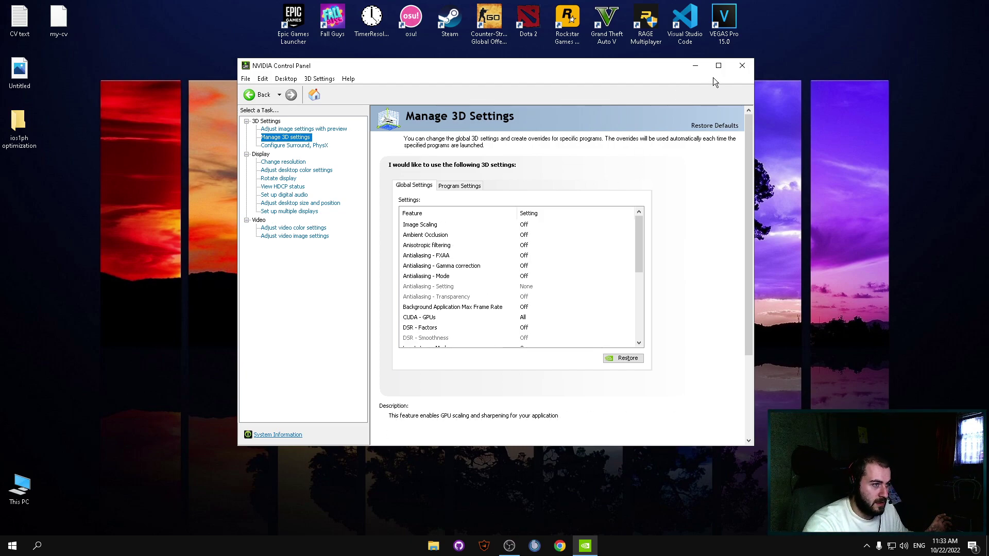
pyautogui.click(718, 66)
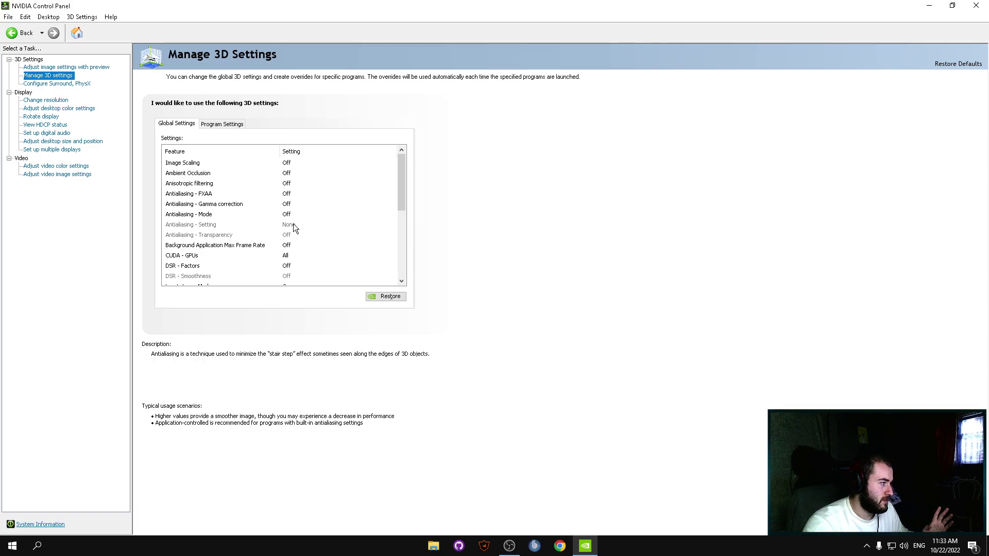
# Review the Low Latency Mode options in the global settings and keep it On
pyautogui.scroll(-1, 281, 246)
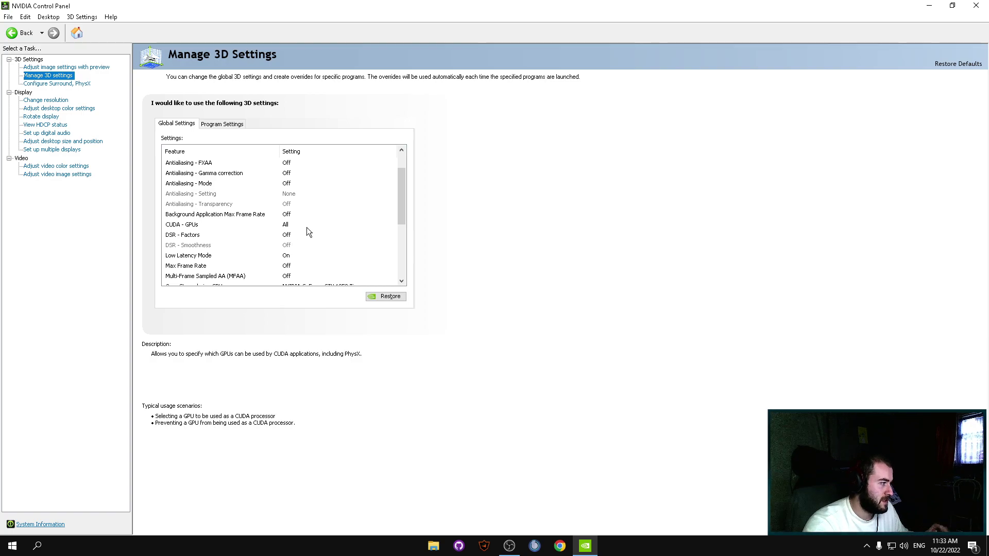
pyautogui.scroll(-1, 278, 231)
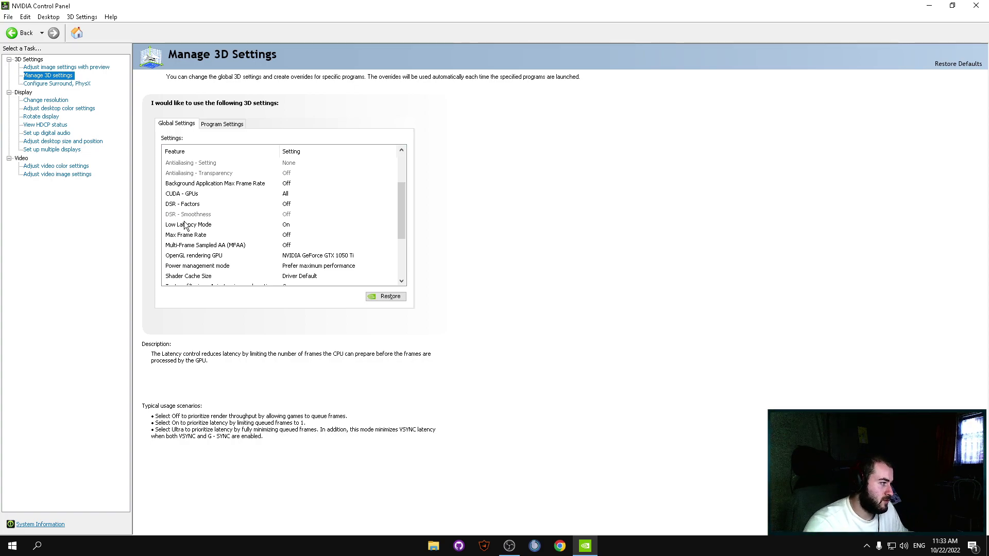
pyautogui.click(292, 225)
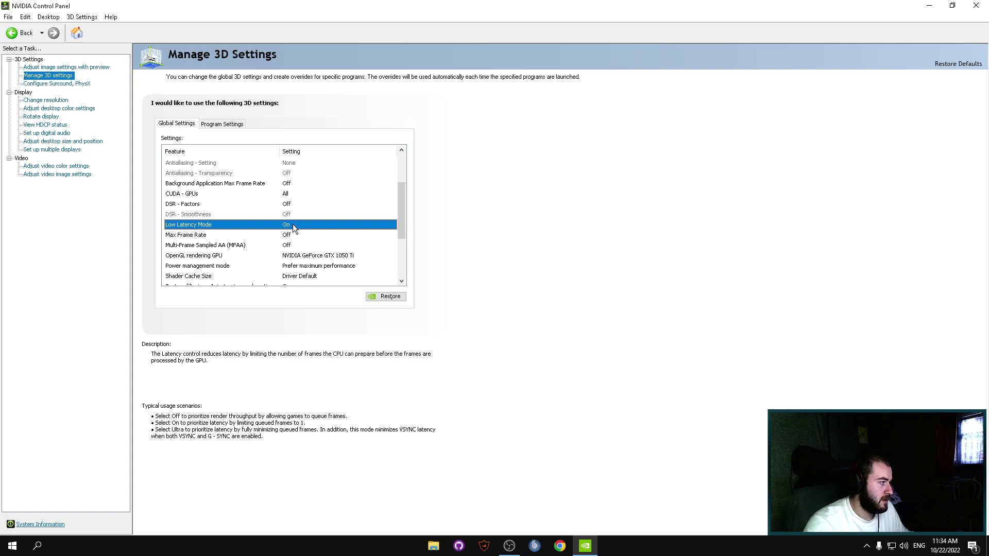
pyautogui.click(292, 224)
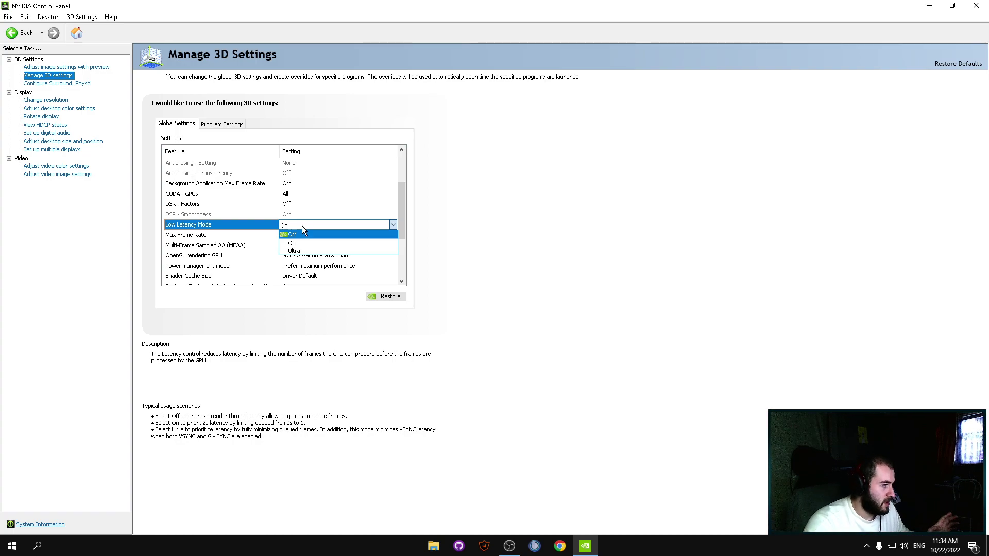
pyautogui.click(302, 225)
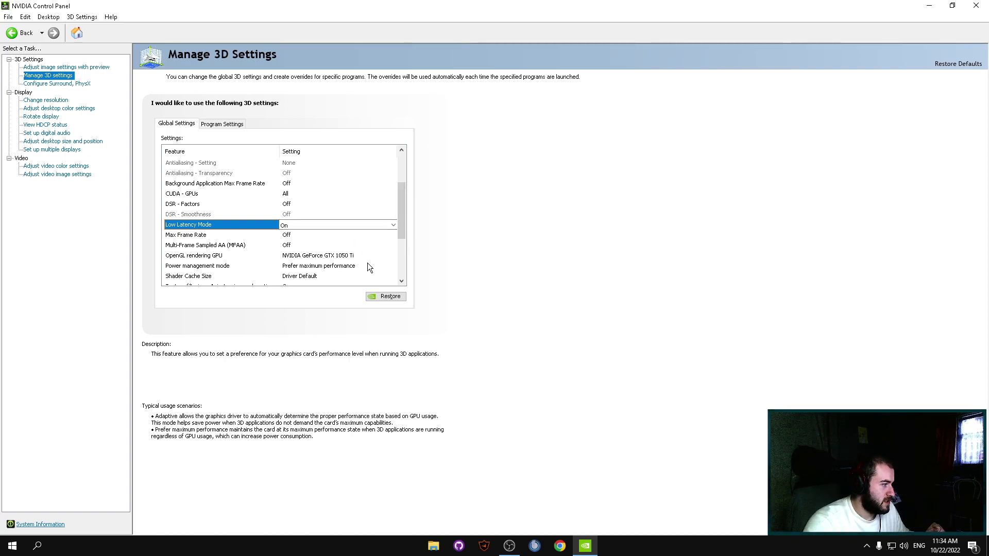
# Set the global OpenGL rendering GPU to NVIDIA GeForce GTX 1050 Ti
pyautogui.scroll(-1, 313, 240)
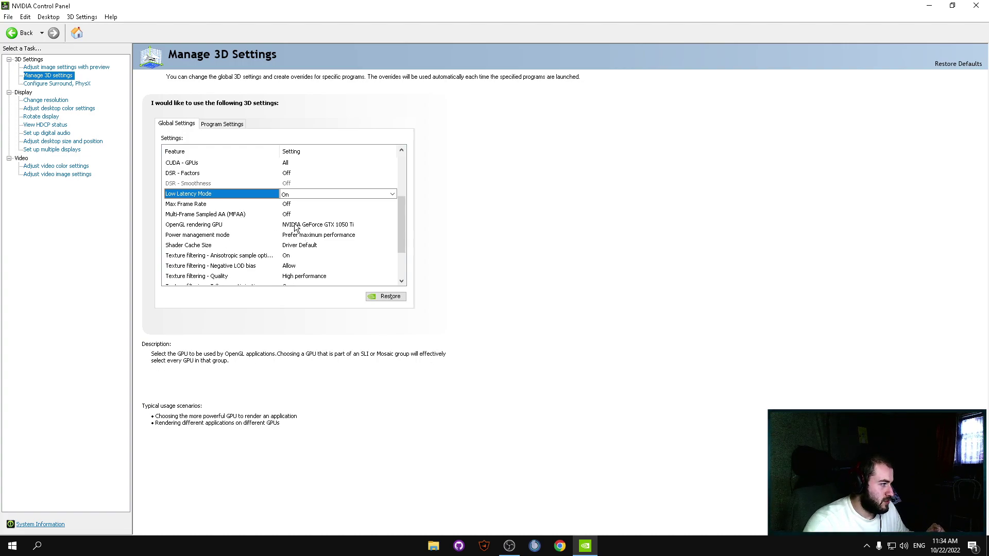
pyautogui.click(297, 227)
pyautogui.click(302, 227)
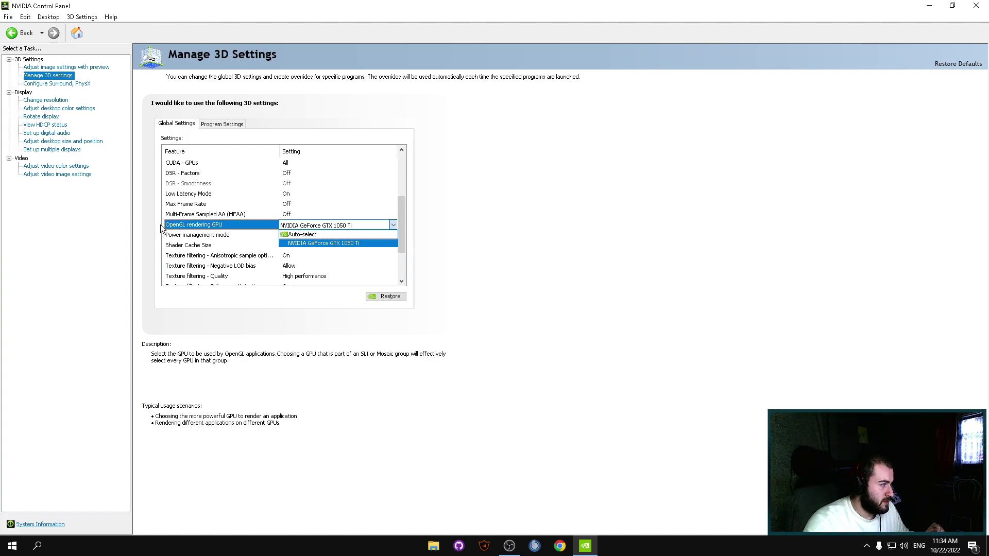
pyautogui.click(308, 242)
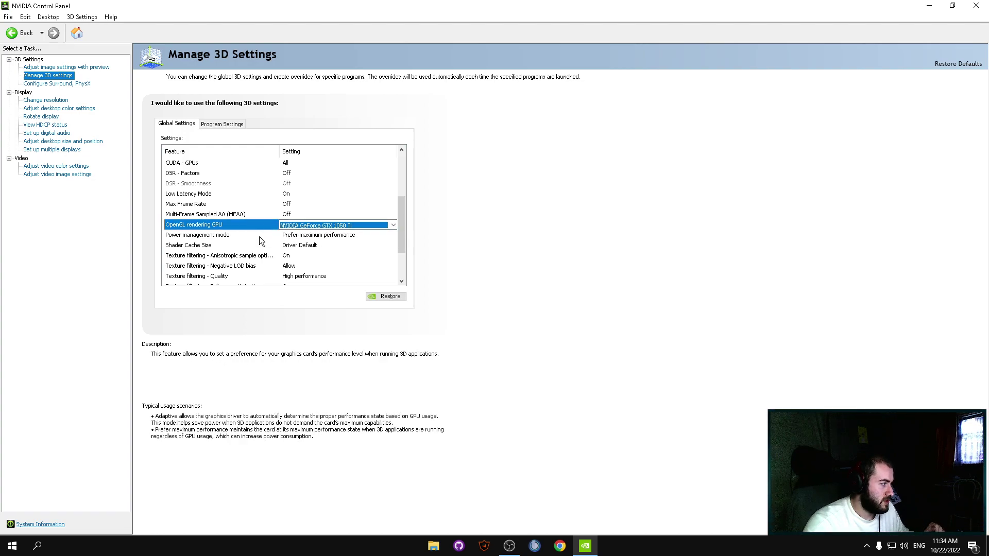
# Set the global power management mode to Prefer maximum performance
pyautogui.click(305, 237)
pyautogui.click(305, 237)
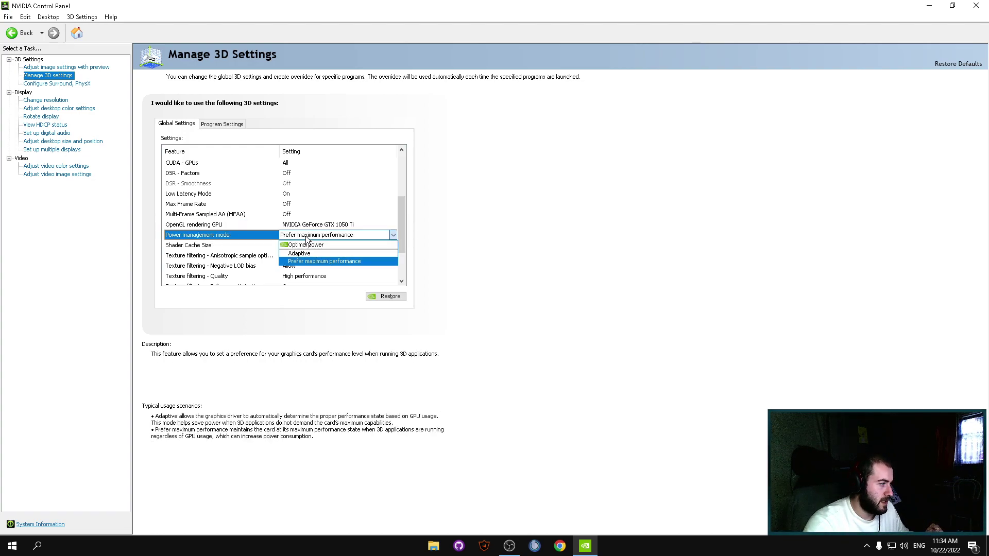
pyautogui.click(315, 261)
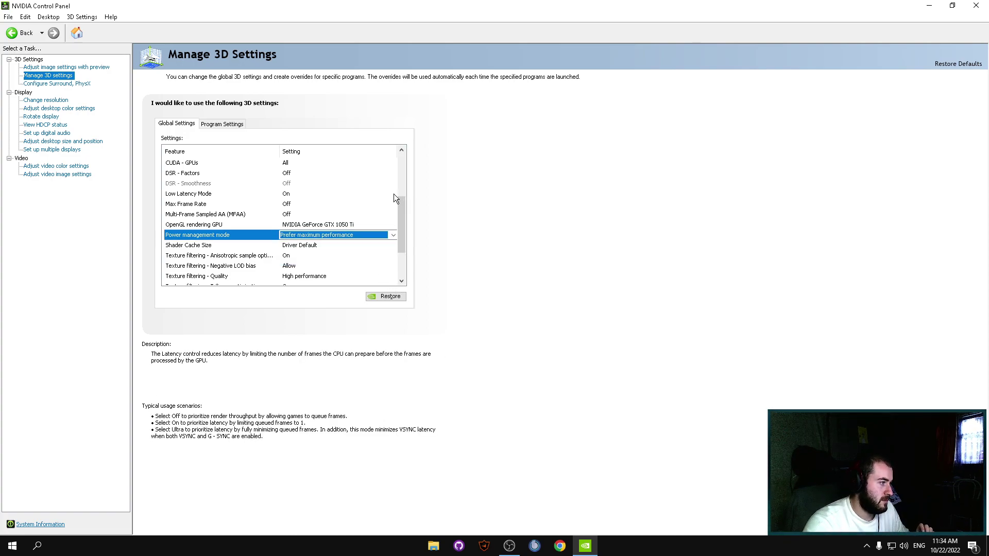
# Set the global texture filtering quality to High performance
pyautogui.moveTo(403, 205); pyautogui.dragTo(400, 230)
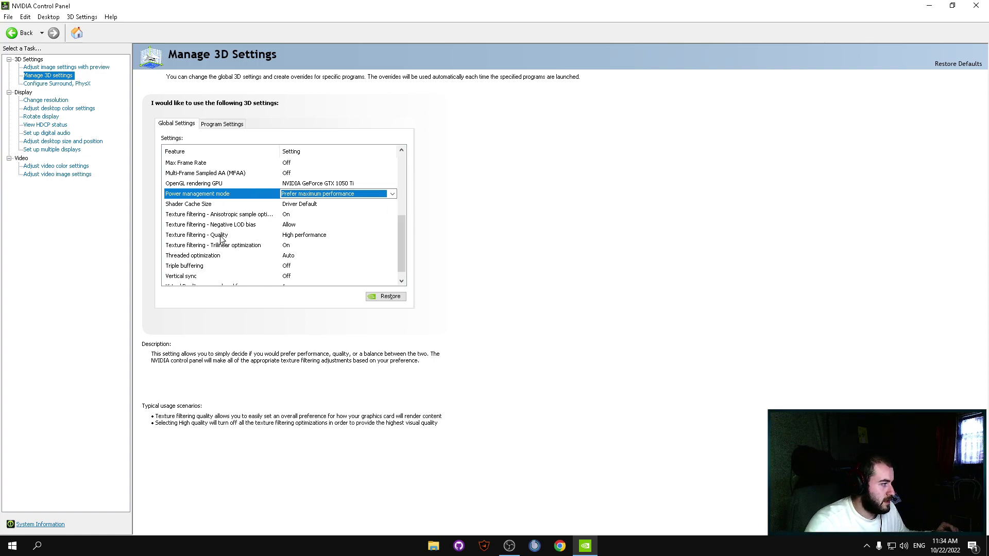
pyautogui.click(289, 234)
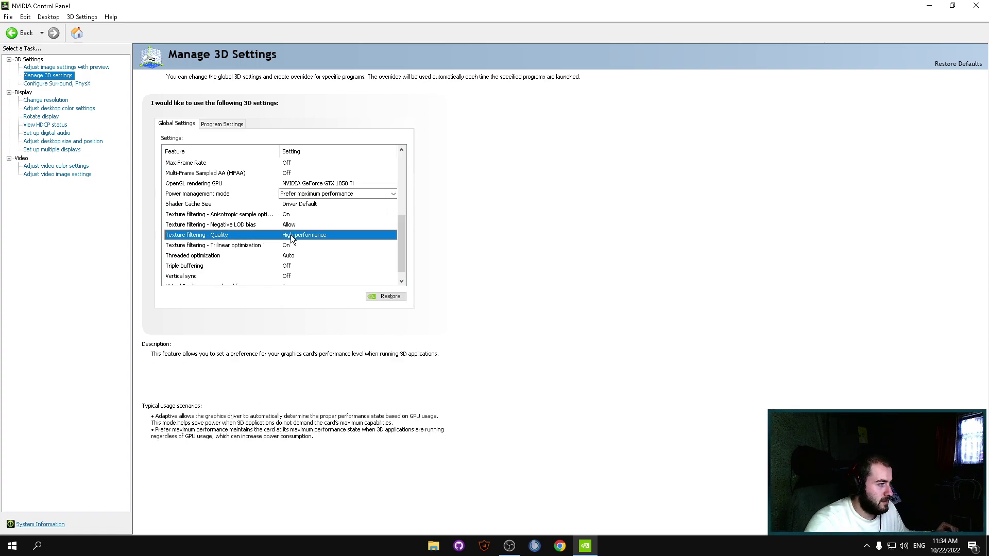
pyautogui.click(292, 237)
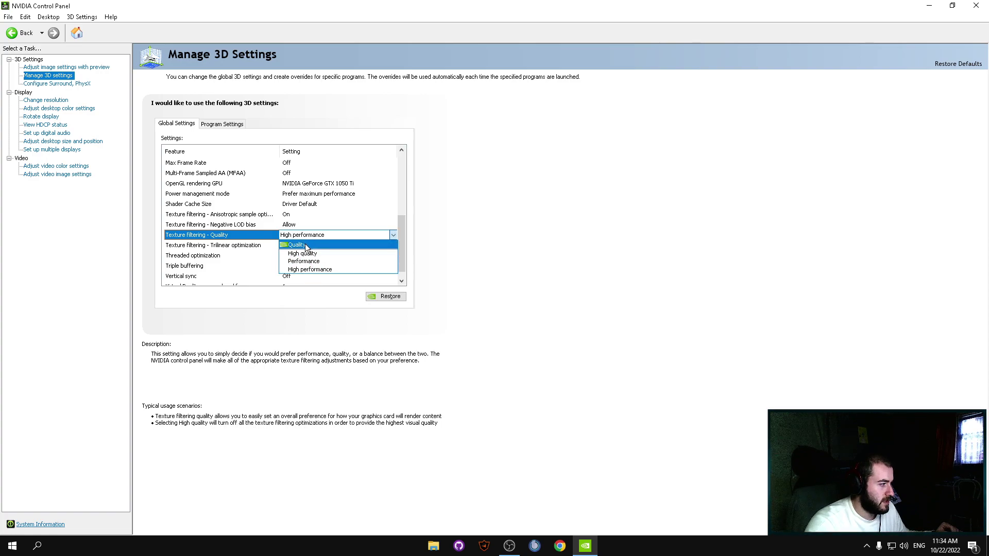
pyautogui.click(308, 270)
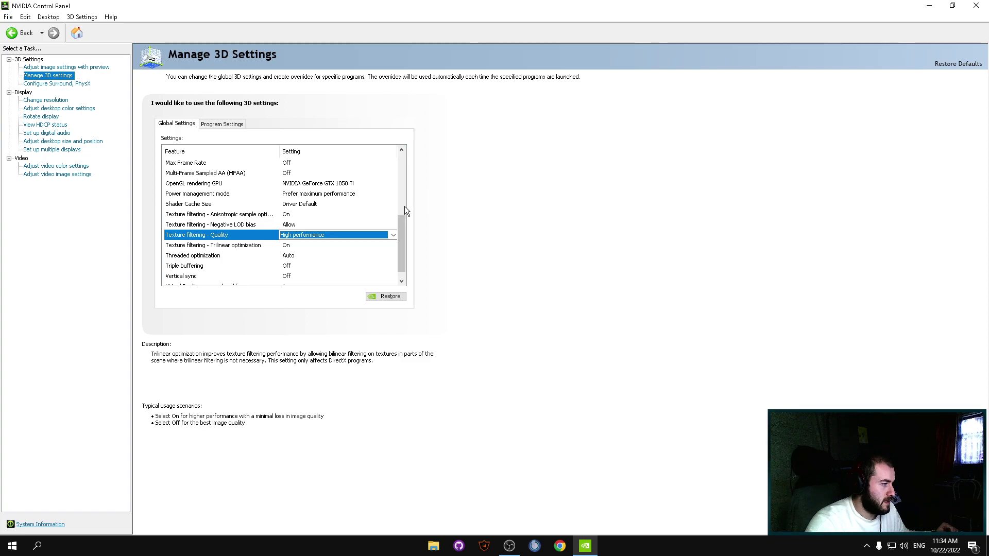
# Check the remaining global 3D settings and open the desktop color settings
pyautogui.scroll(-1, 403, 237)
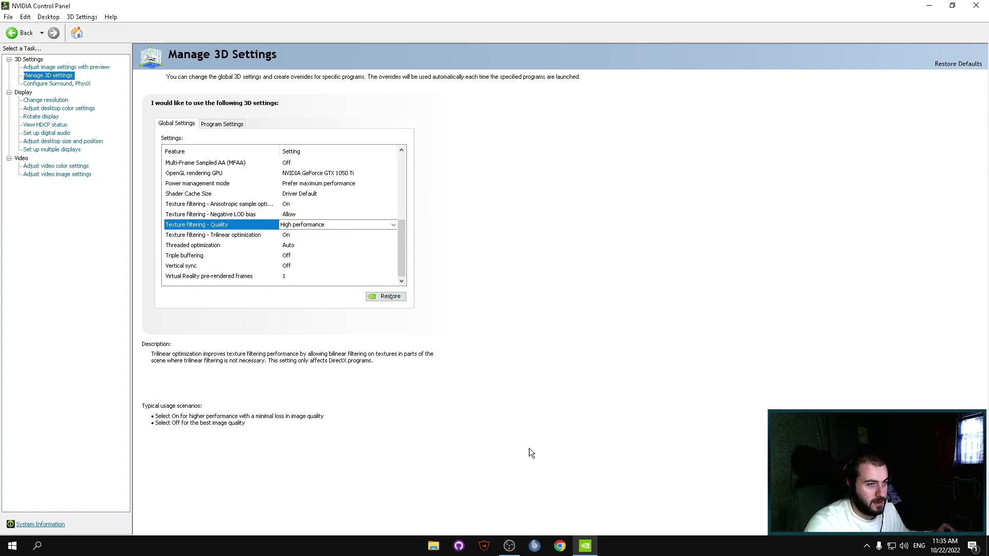
pyautogui.click(45, 109)
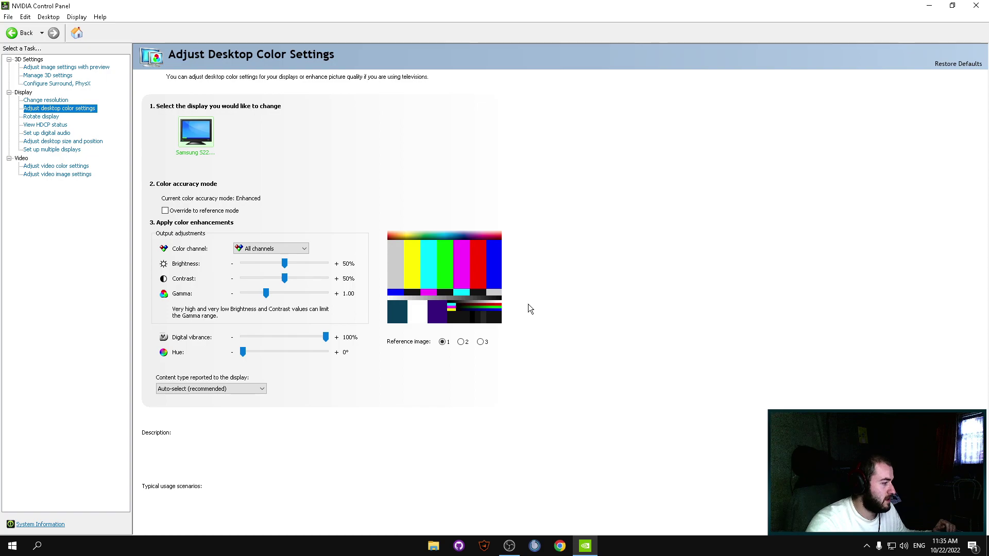
# Set the desktop scaling mode to Full-screen, with scaling performed on the GPU
pyautogui.moveTo(326, 339)
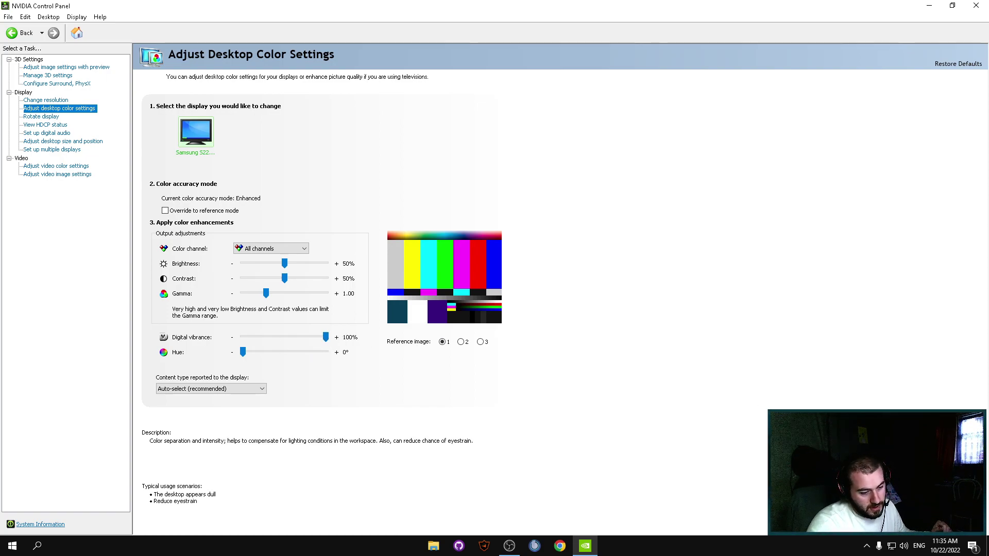
pyautogui.moveTo(232, 269)
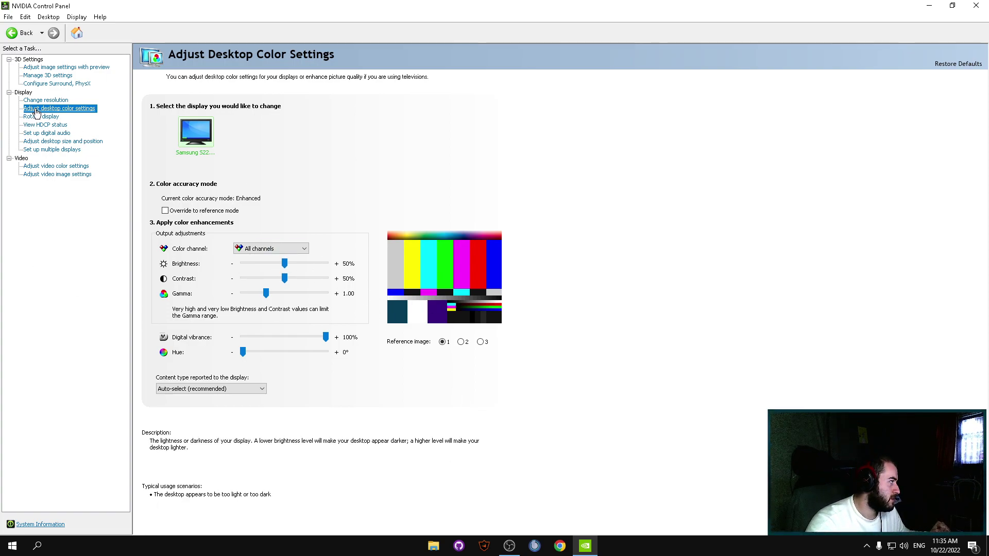
pyautogui.click(56, 142)
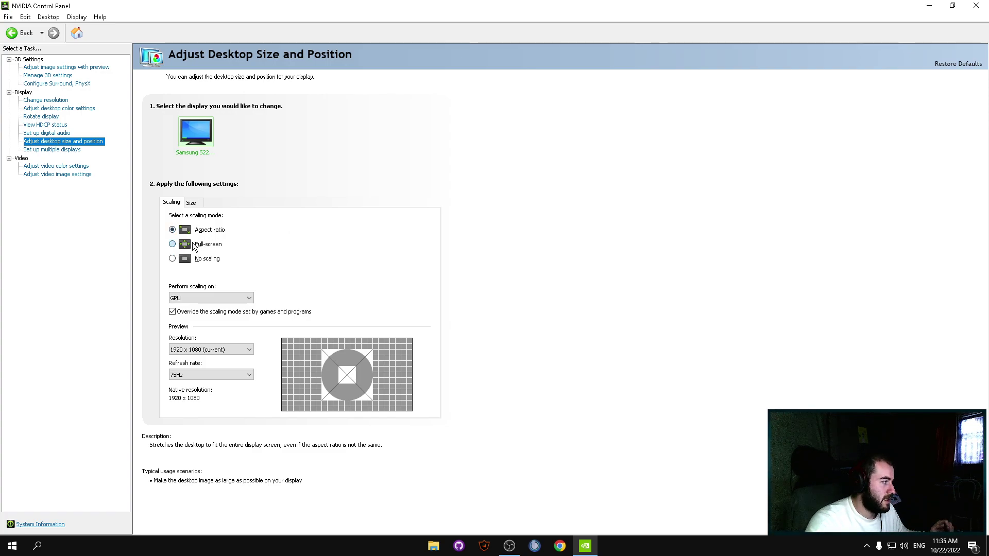
pyautogui.click(194, 297)
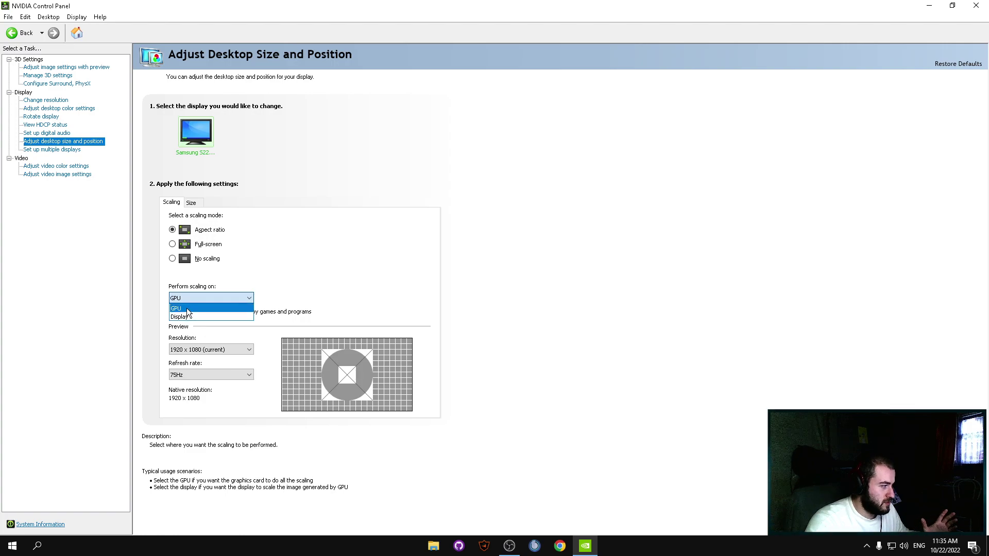
pyautogui.click(186, 308)
pyautogui.click(172, 244)
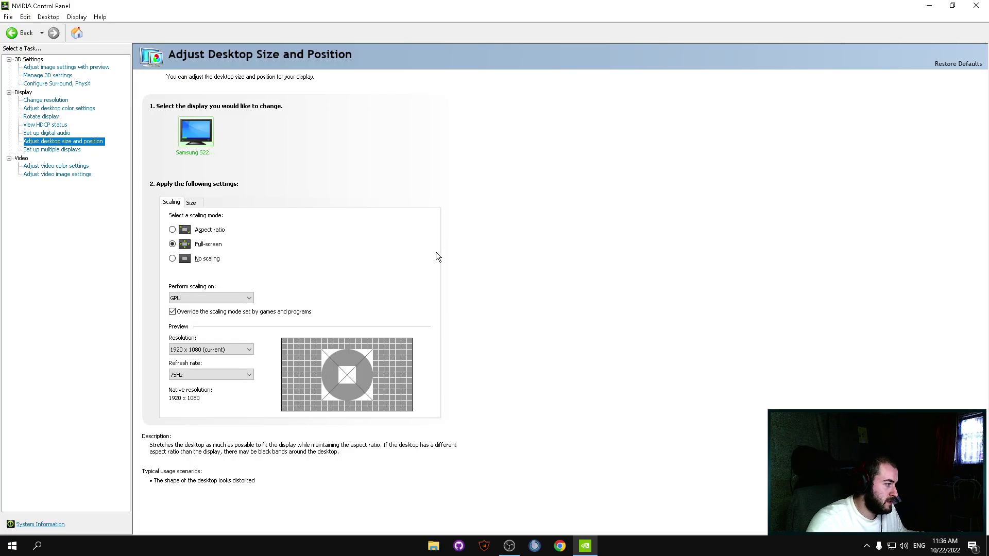
# Revisit the desktop color, PhysX and 3D settings pages and close NVIDIA Control Panel
pyautogui.click(52, 109)
pyautogui.click(952, 6)
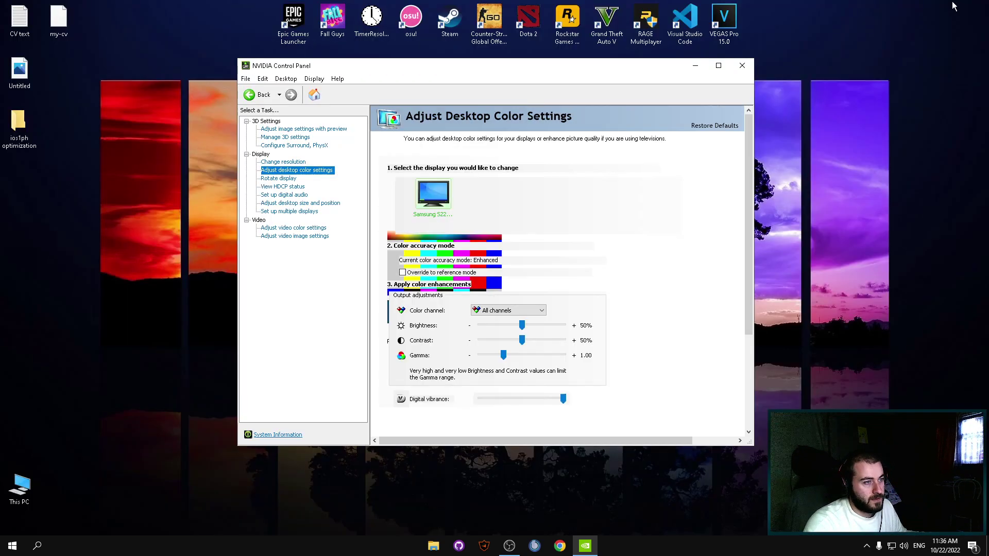
pyautogui.click(272, 138)
pyautogui.click(318, 147)
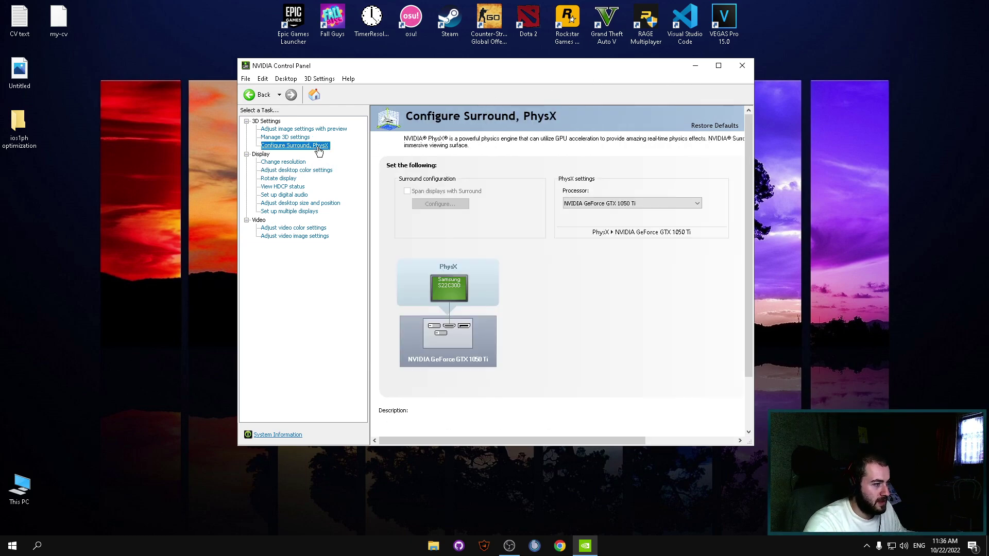
pyautogui.click(283, 138)
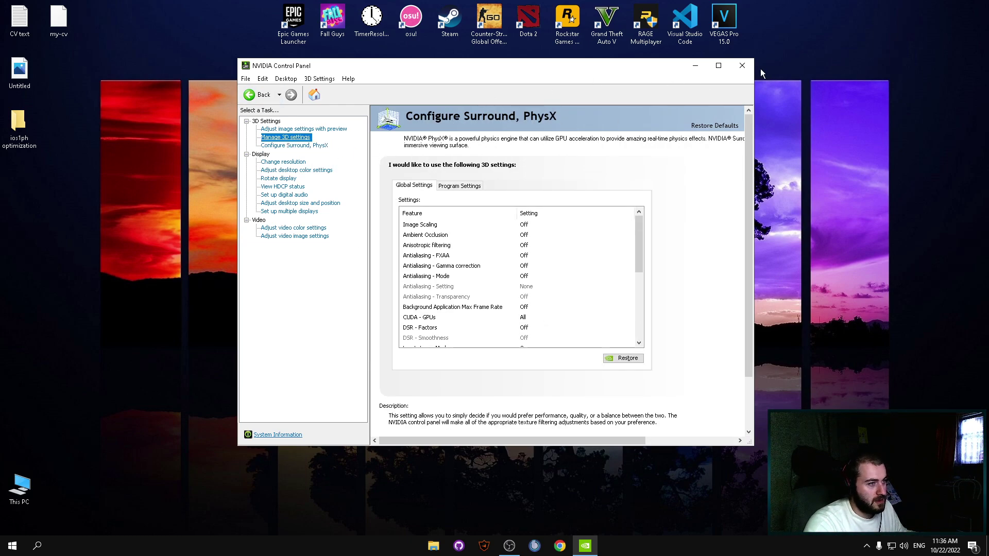
pyautogui.click(749, 66)
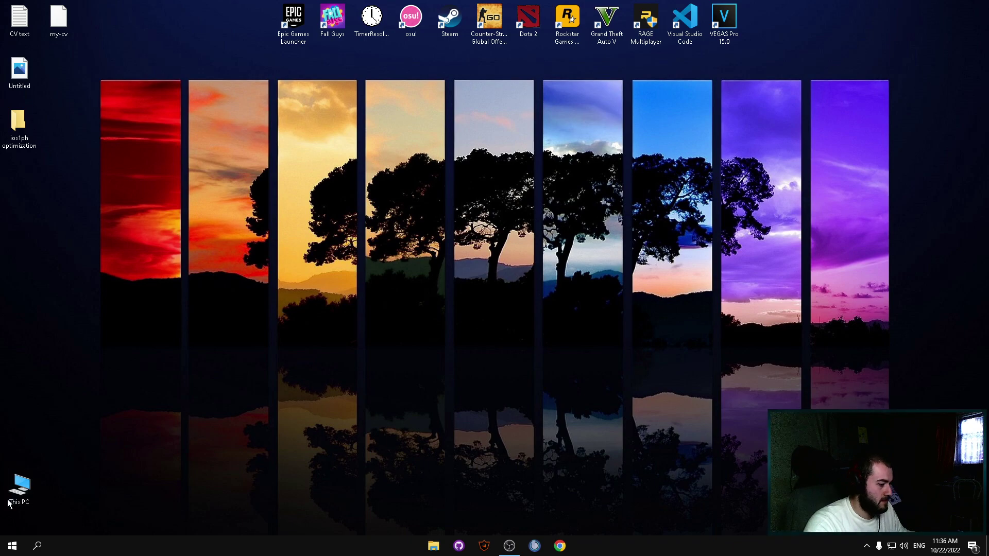
# Open the Windows Performance Options through the advanced system settings of This PC
pyautogui.click(28, 494)
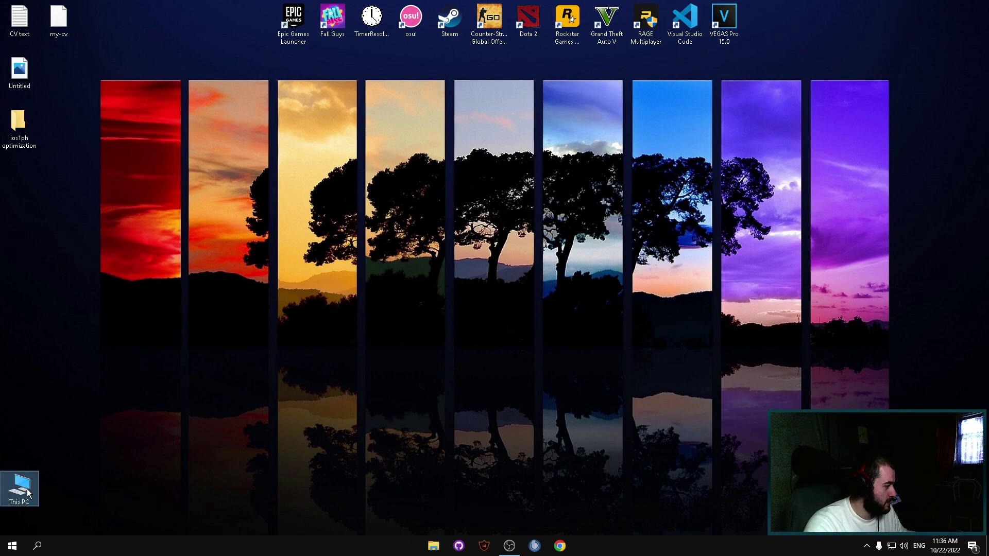
pyautogui.rightClick(28, 493)
pyautogui.click(14, 491)
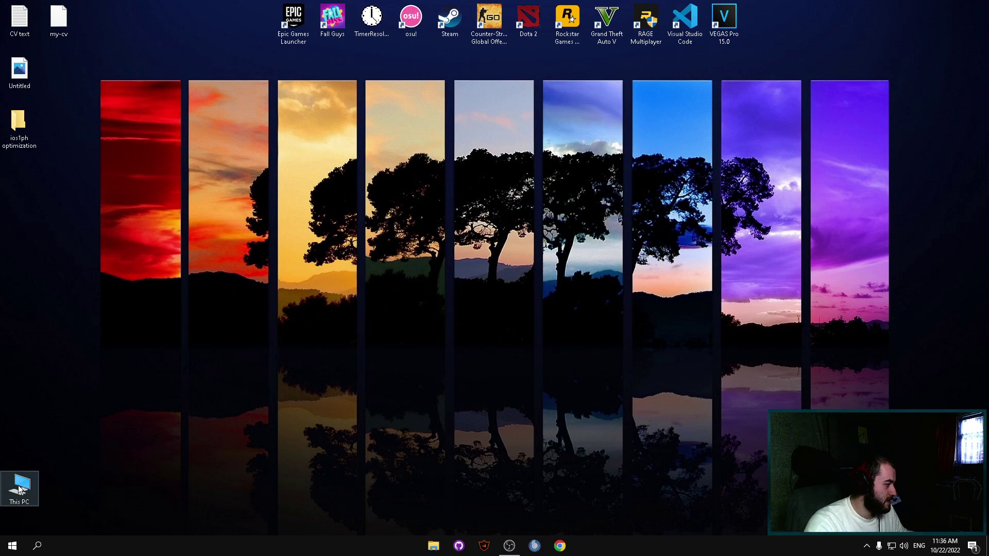
pyautogui.rightClick(19, 489)
pyautogui.click(62, 475)
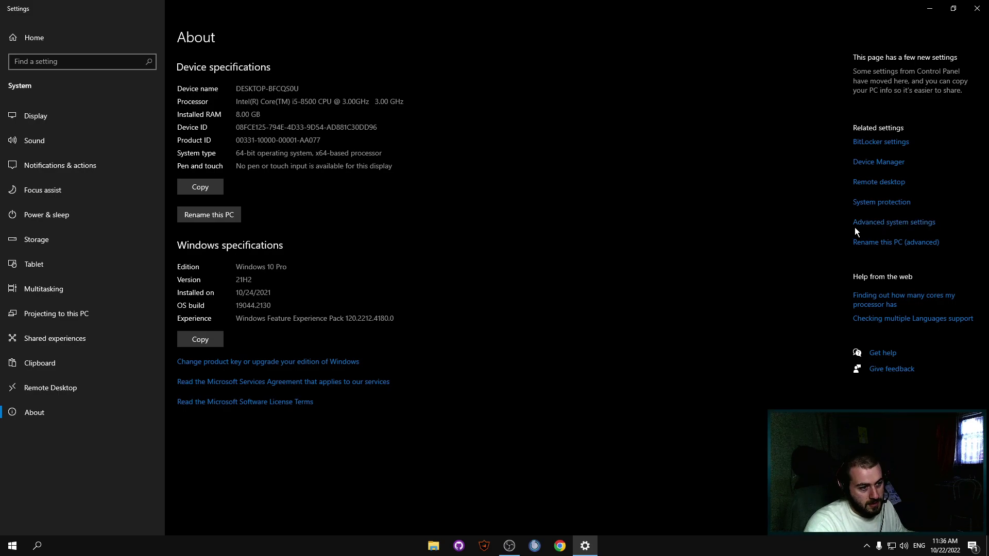
pyautogui.click(878, 227)
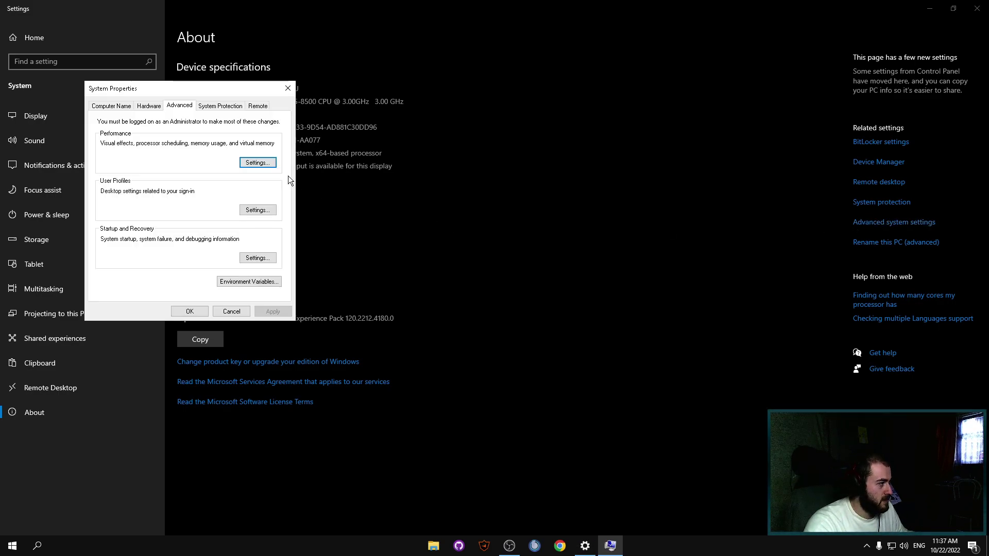
pyautogui.click(256, 163)
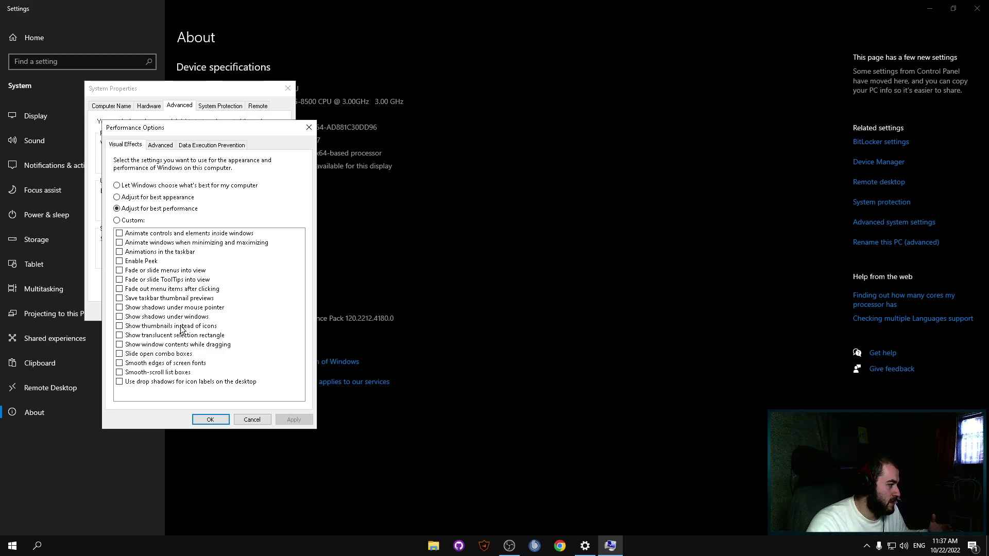
# Try the visual effects for showing thumbnails instead of icons and smoothing edges of screen fonts
pyautogui.click(119, 328)
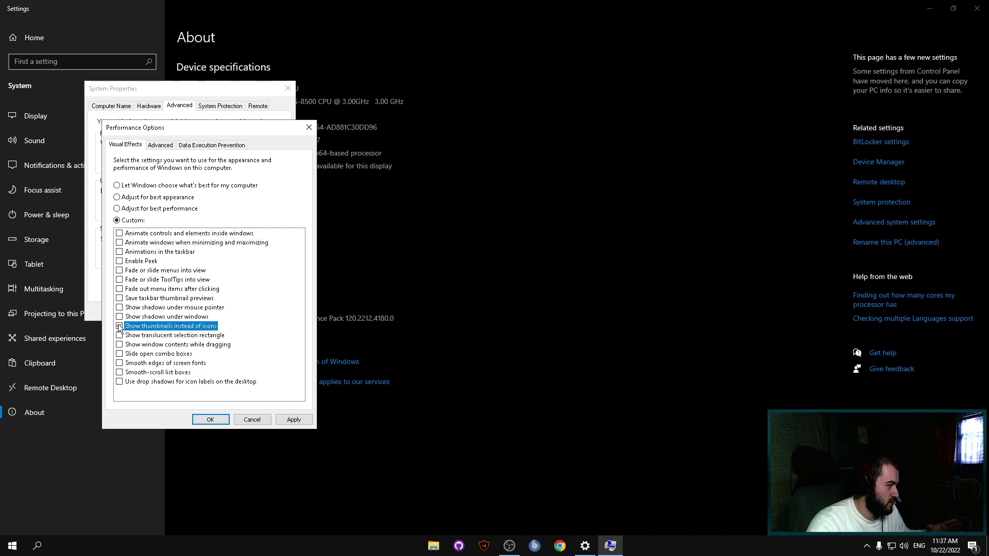
pyautogui.click(119, 363)
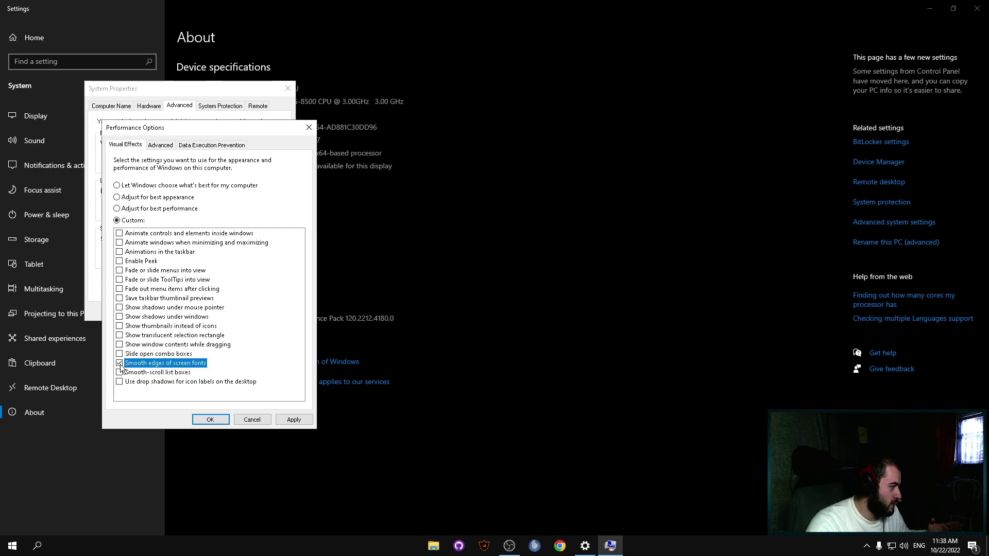
pyautogui.click(120, 364)
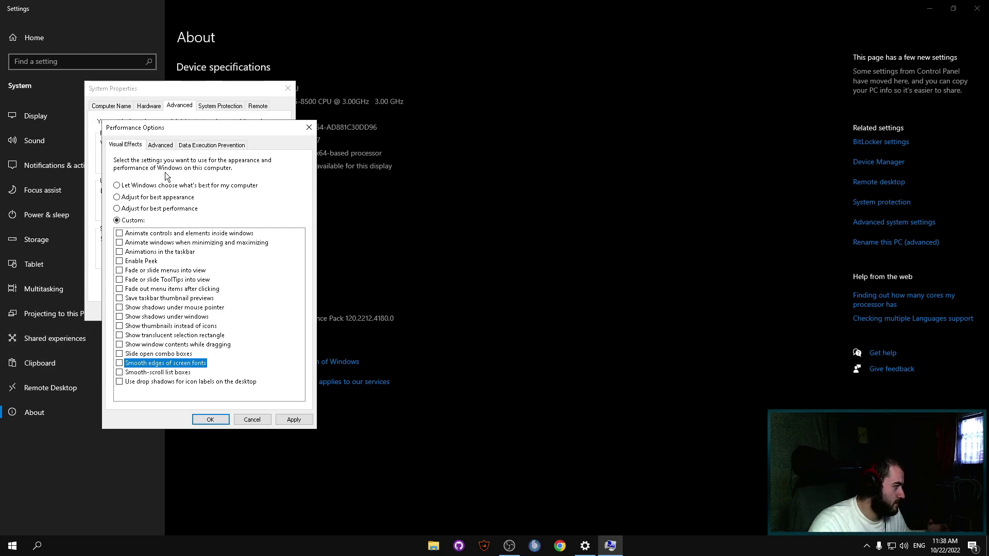
# Apply the Adjust for best performance visual effects option and close the system settings windows
pyautogui.click(146, 211)
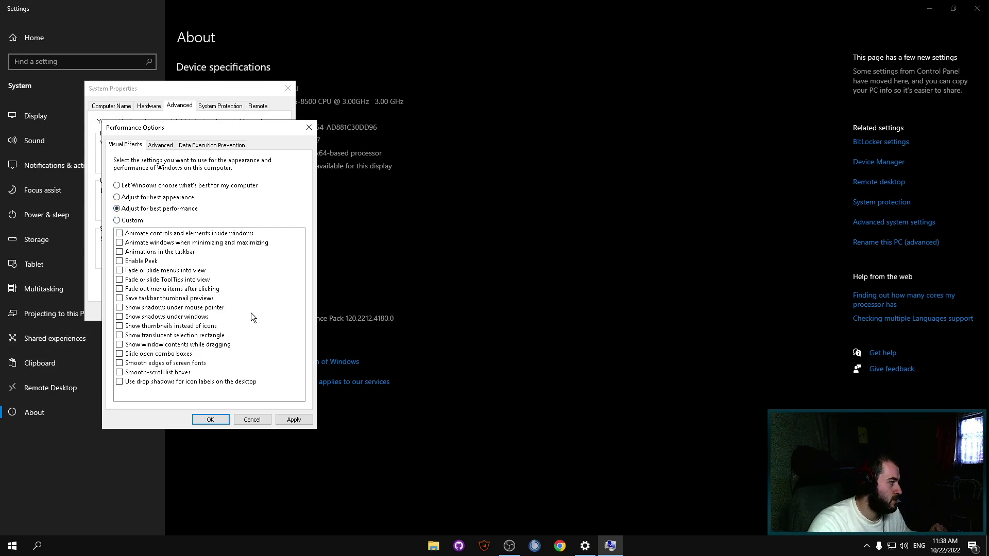
pyautogui.click(292, 420)
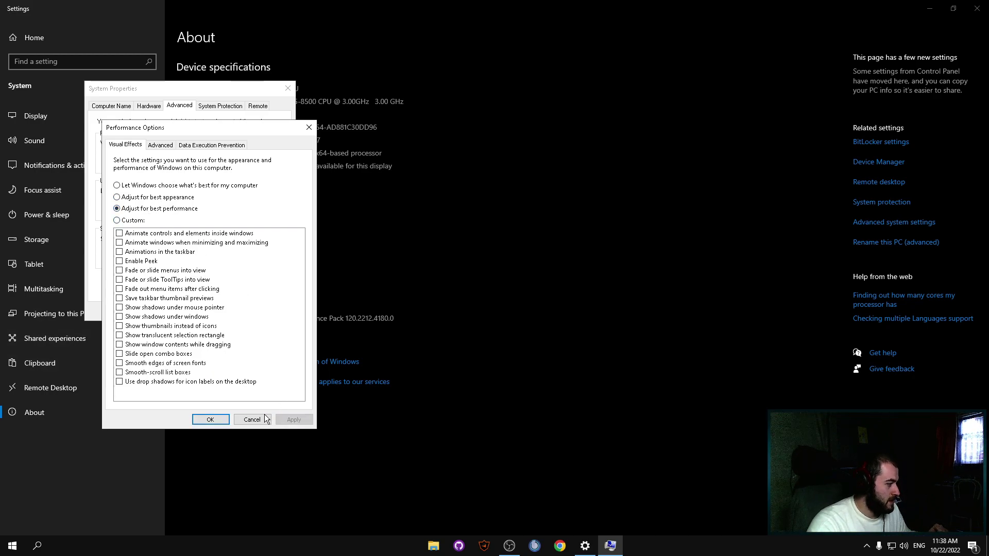
pyautogui.click(207, 420)
pyautogui.click(189, 312)
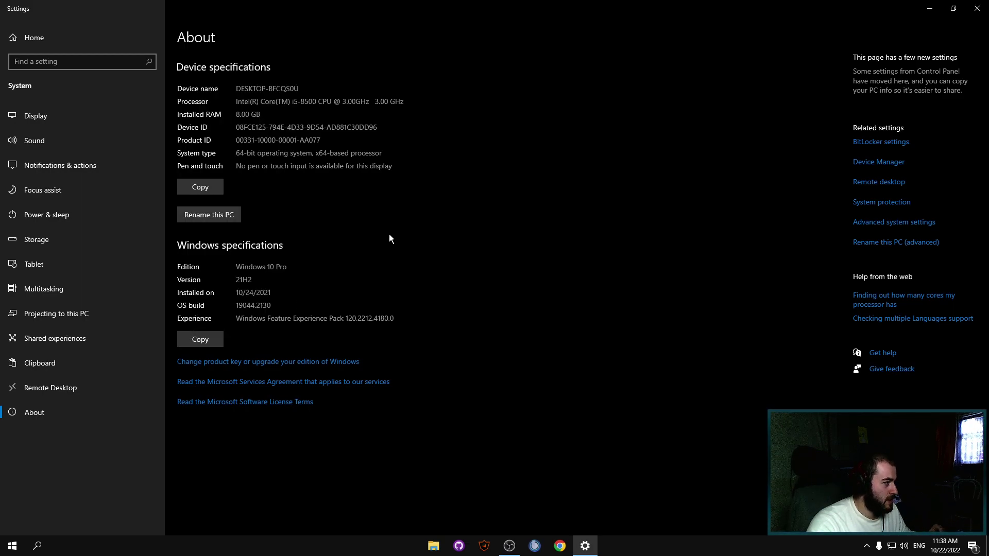
pyautogui.click(978, 7)
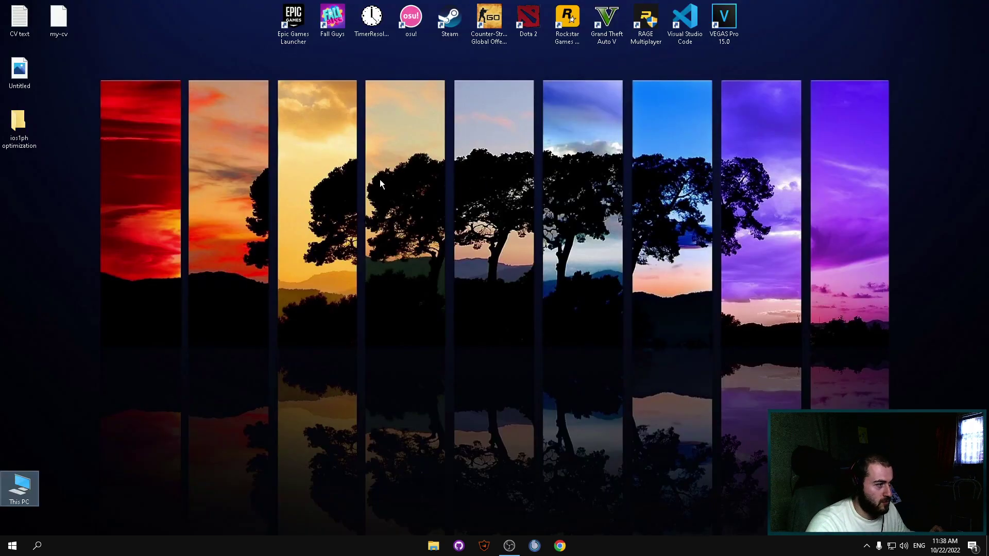
pyautogui.rightClick(397, 70)
pyautogui.click(412, 99)
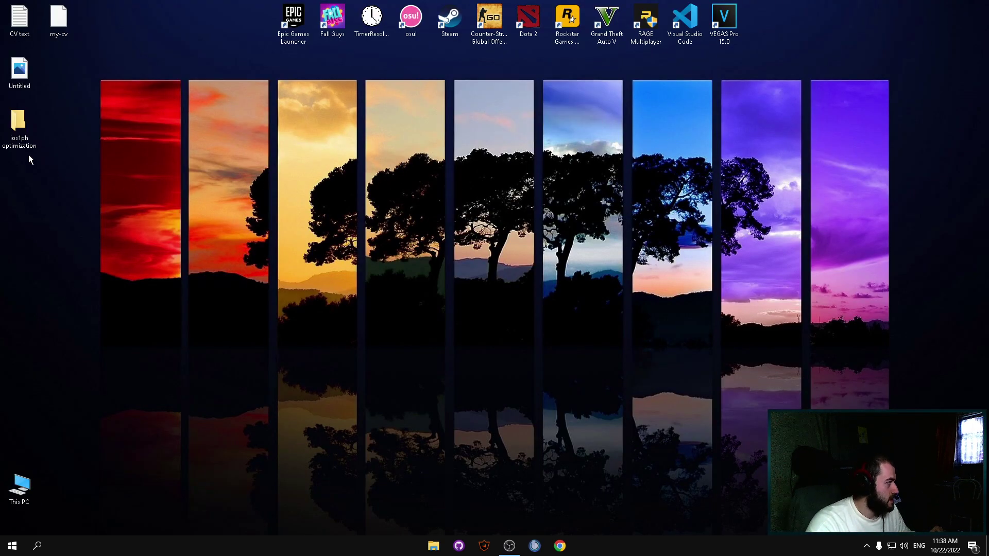
# Search Windows for "gpe" and open the Local Group Policy Editor in a maximized window
pyautogui.click(37, 545)
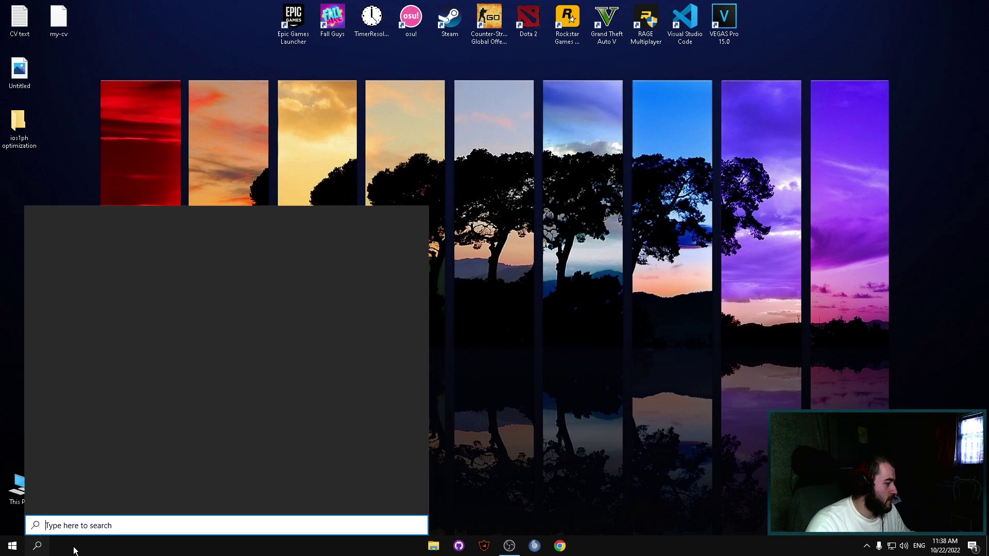
pyautogui.write('gpe')
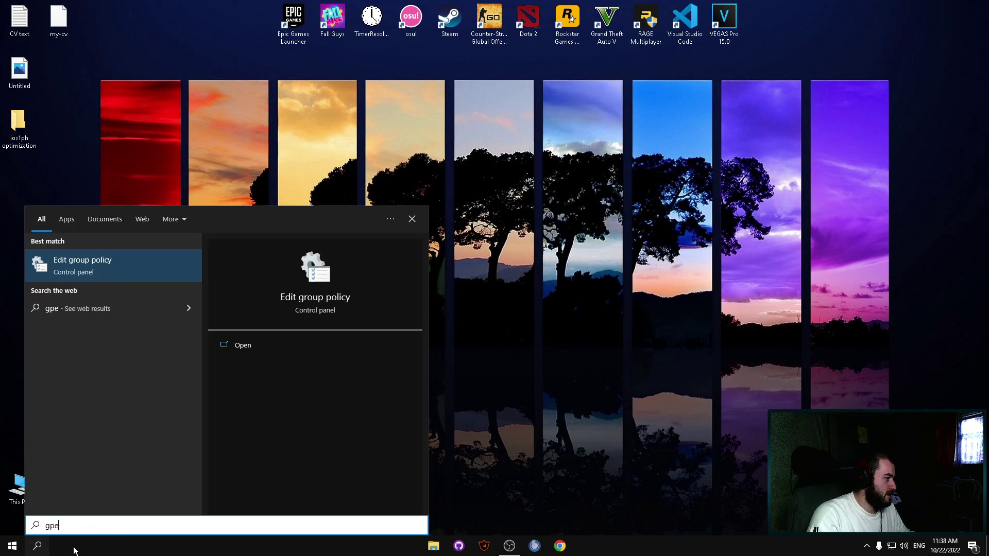
pyautogui.press('Return')
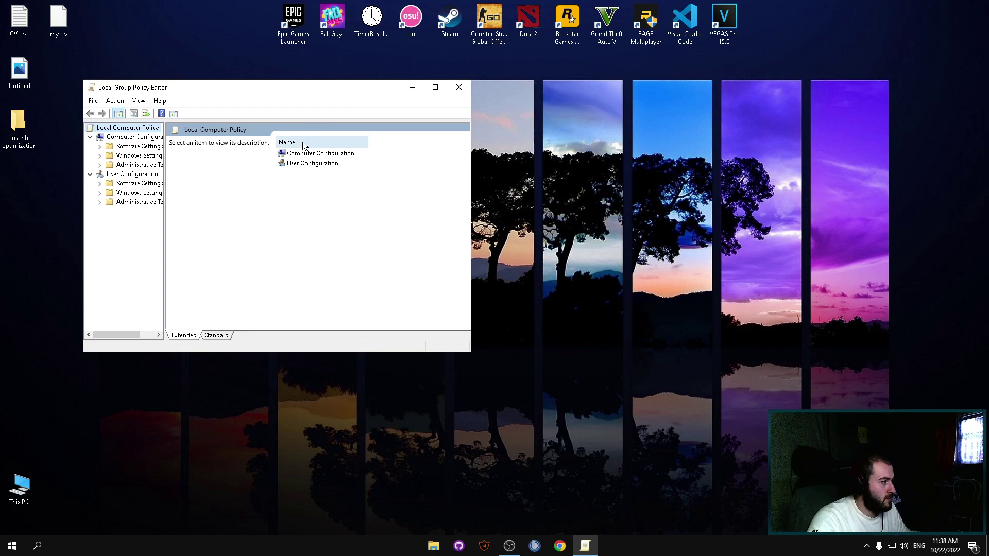
pyautogui.click(435, 87)
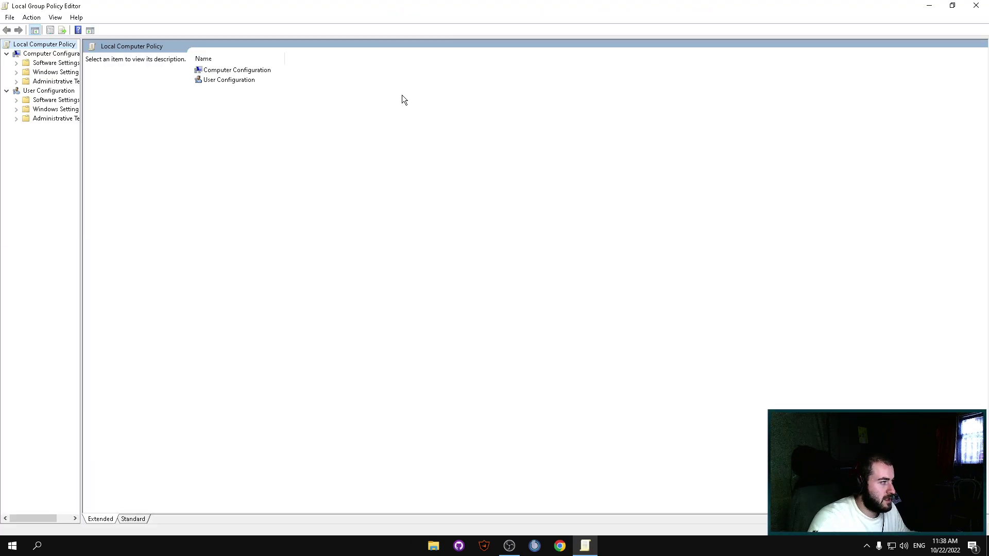
# Open the Microsoft Defender Antivirus policies under Computer Configuration, Administrative Templates, Windows Components
pyautogui.doubleClick(223, 73)
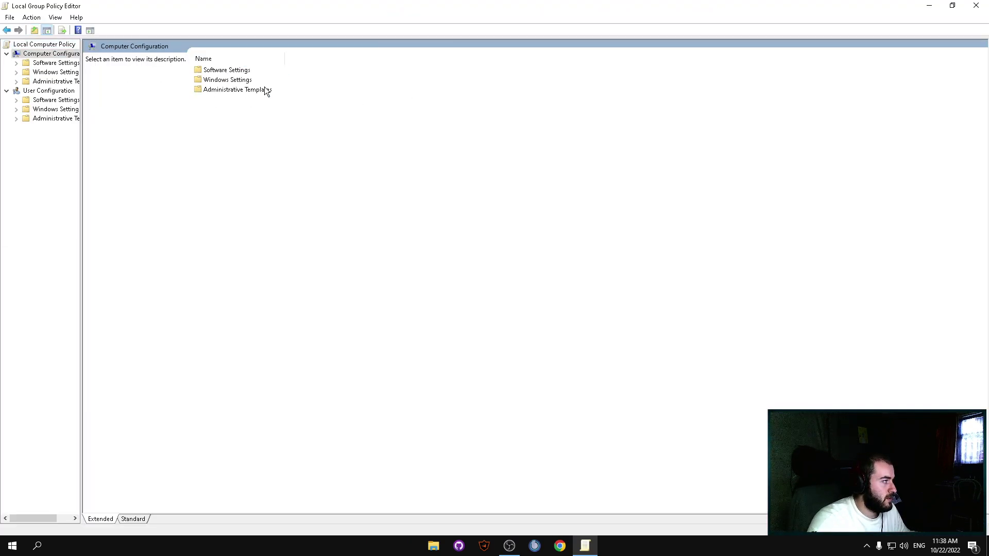
pyautogui.doubleClick(217, 91)
pyautogui.doubleClick(236, 129)
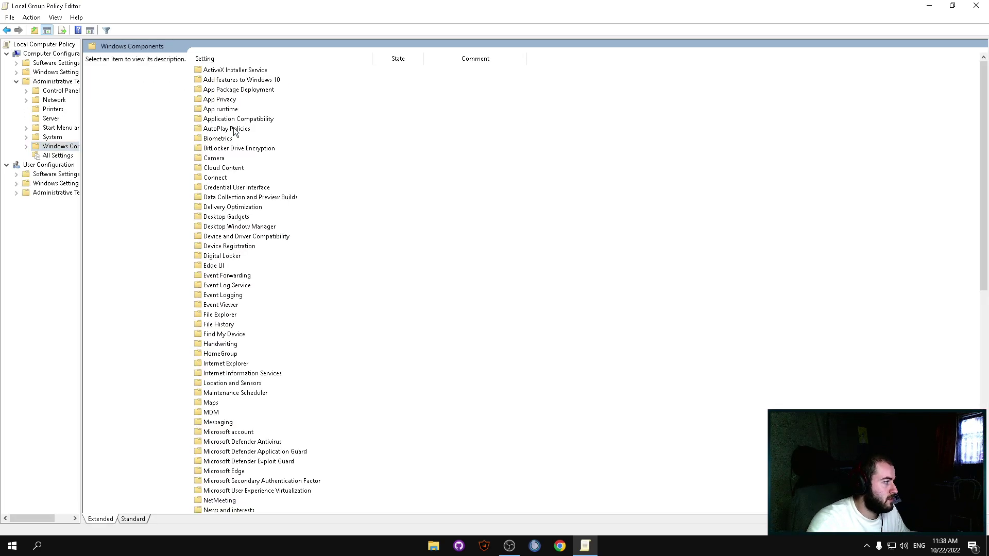
pyautogui.scroll(-3, 317, 176)
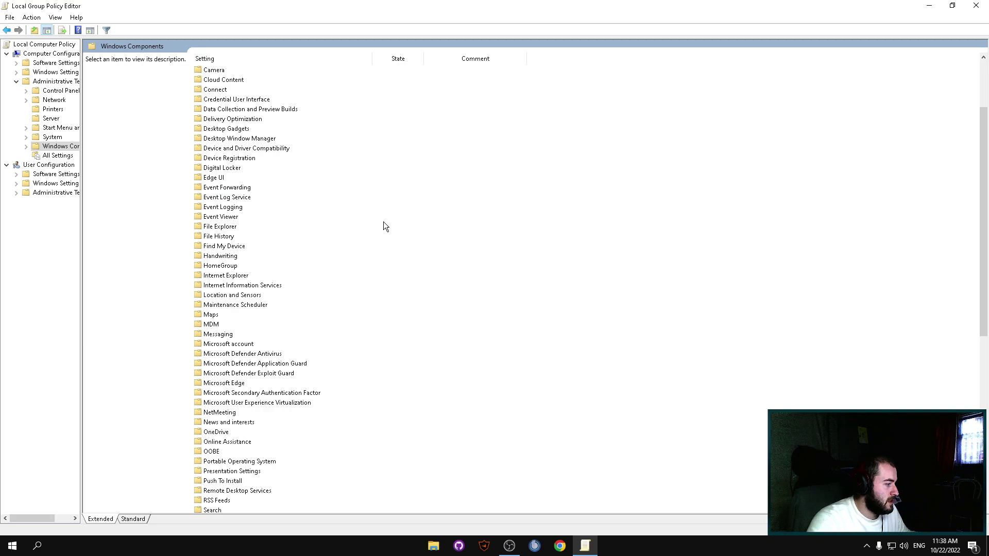
pyautogui.click(221, 354)
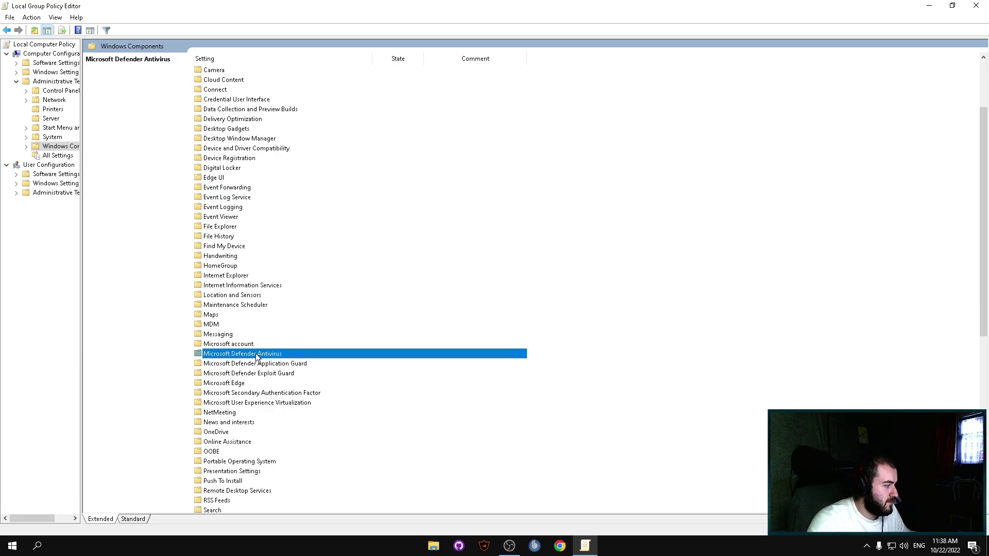
pyautogui.doubleClick(255, 354)
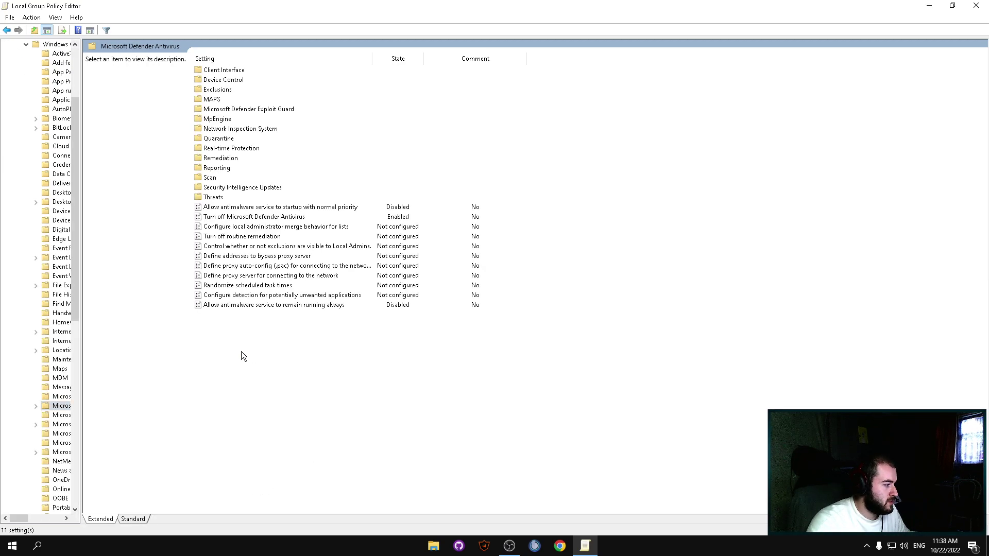
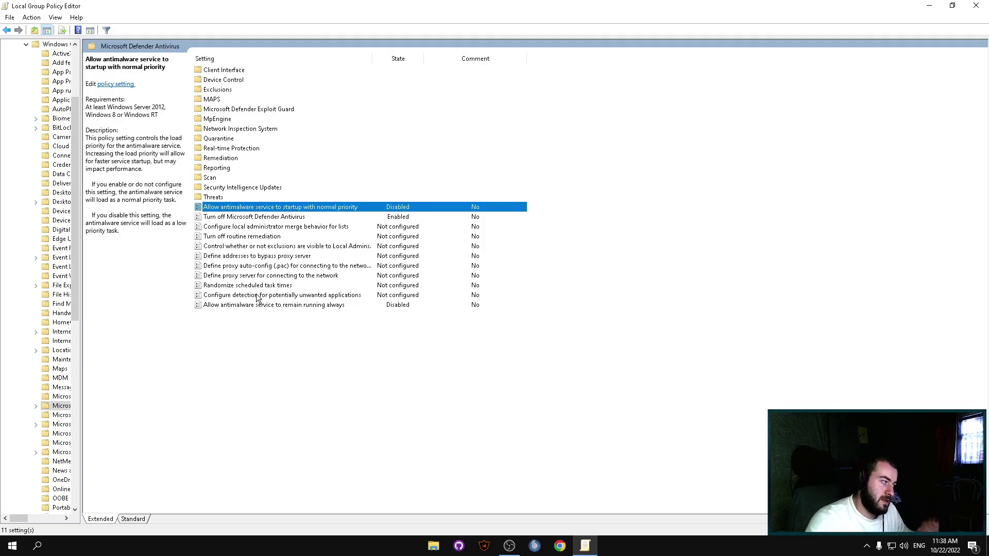
# Examine the description of the "Allow antimalware service to remain running always" policy
pyautogui.click(276, 305)
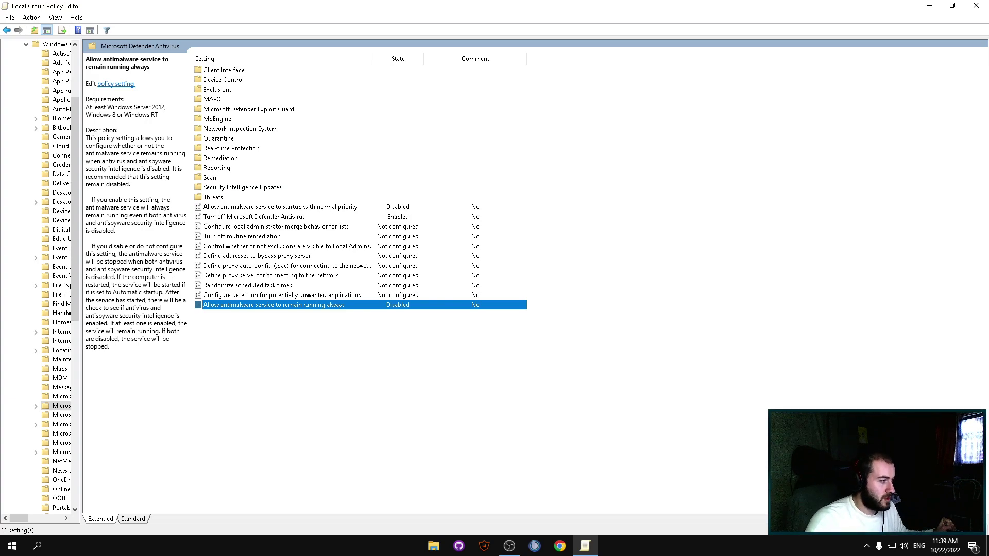
pyautogui.click(245, 332)
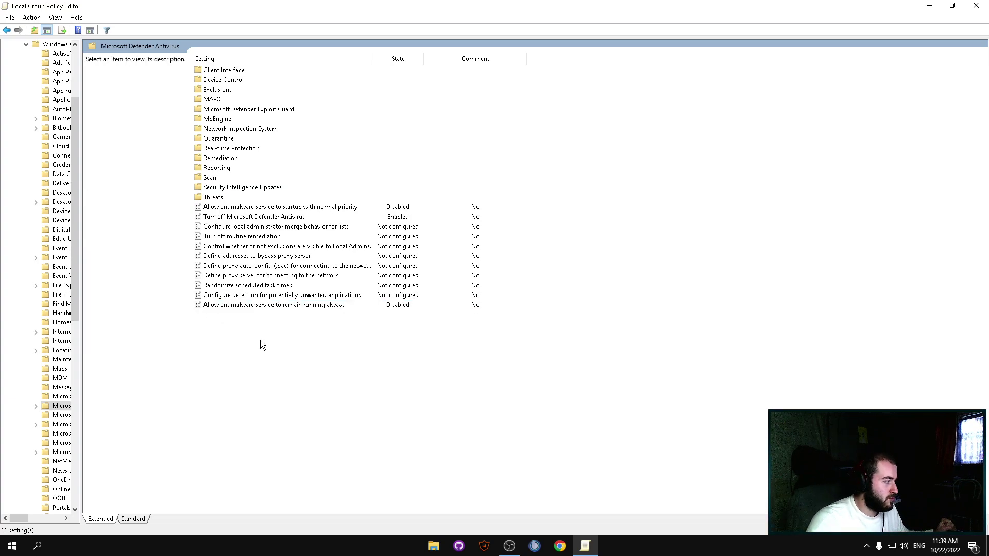
pyautogui.click(237, 196)
pyautogui.rightClick(237, 197)
pyautogui.press('Escape')
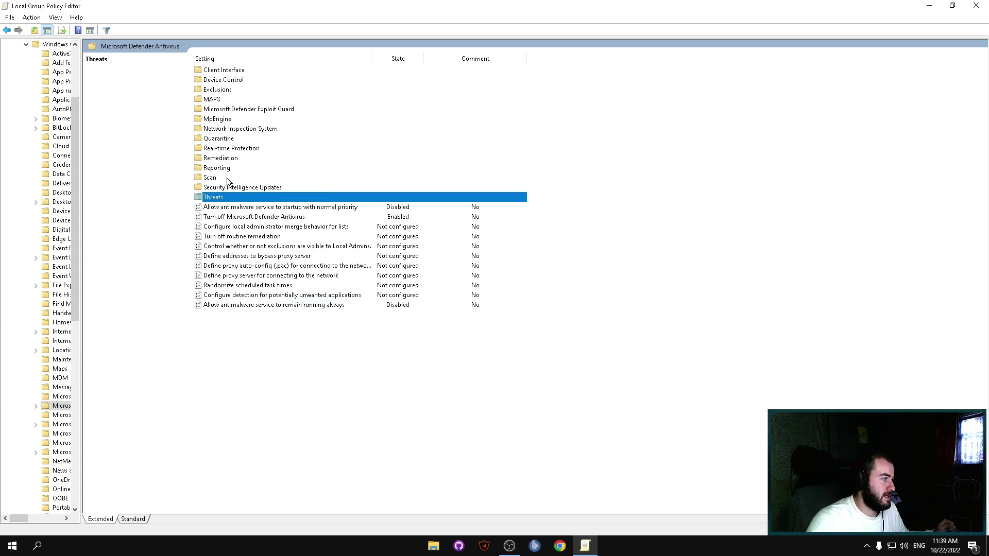
# Review the "Turn off real-time protection" policy in the Real-time Protection folder and return to the Microsoft Defender Antivirus policies
pyautogui.doubleClick(240, 149)
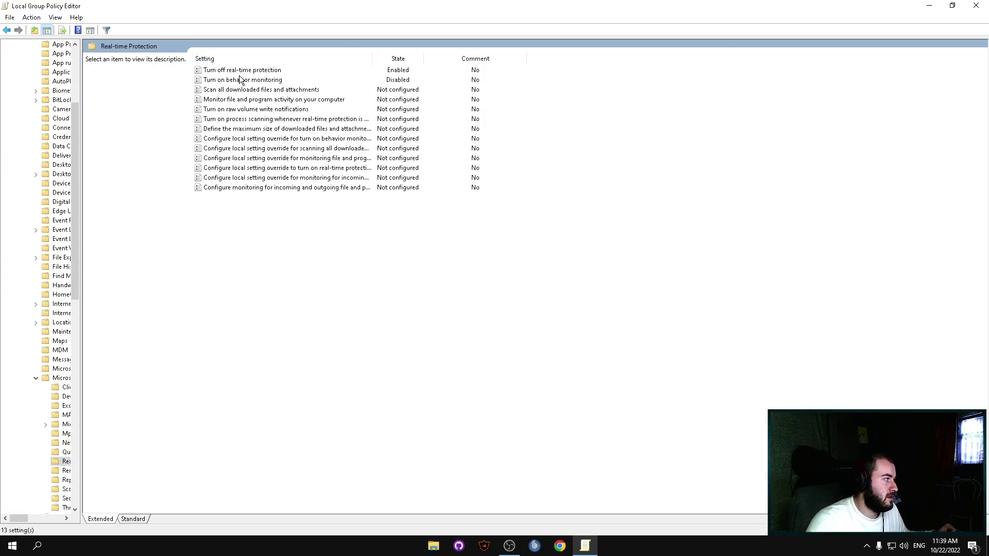
pyautogui.click(268, 71)
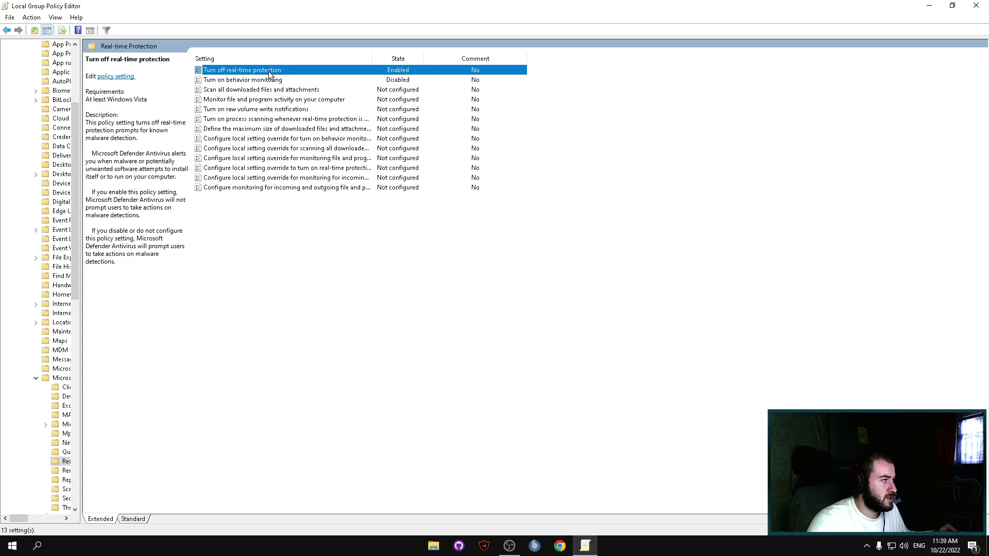
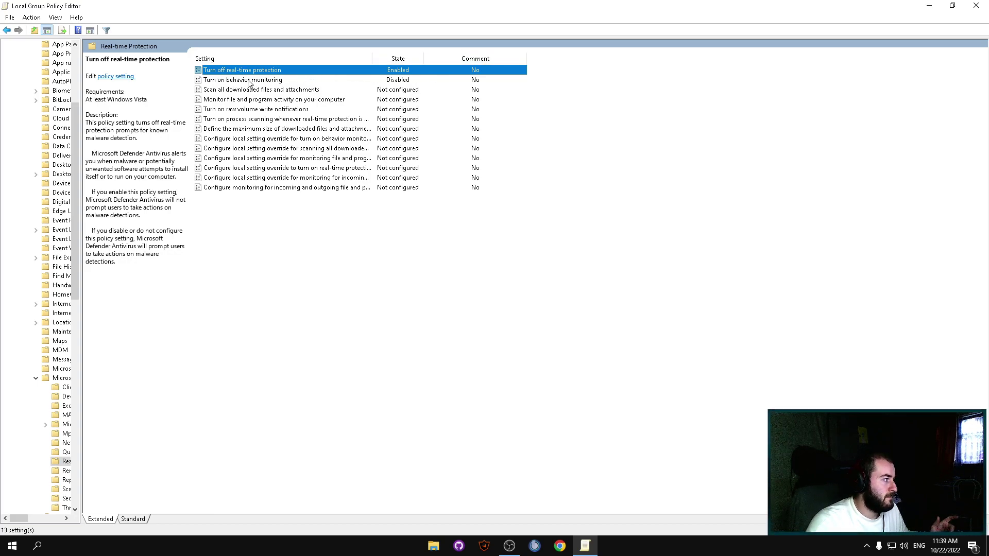
pyautogui.click(215, 82)
pyautogui.click(7, 30)
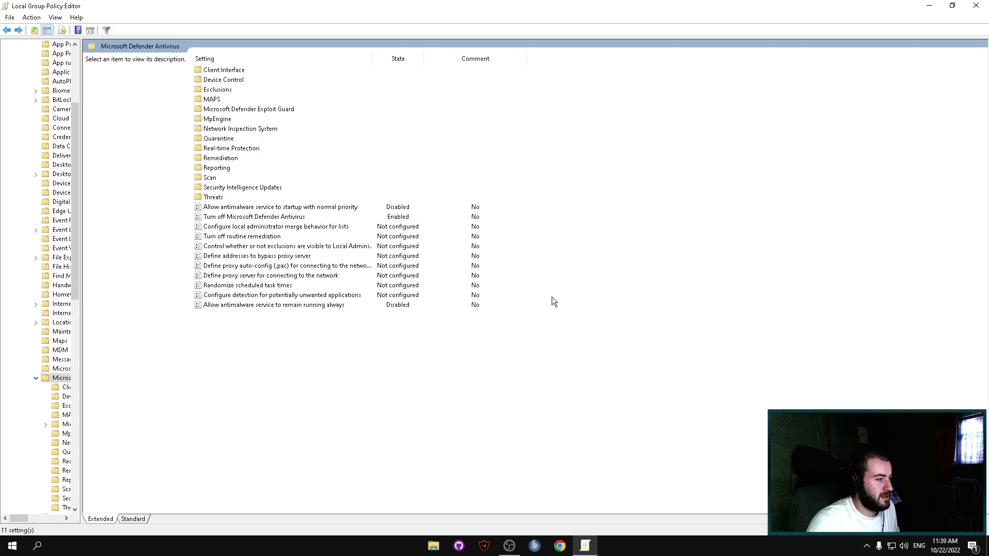
pyautogui.rightClick(391, 4)
pyautogui.click(370, 4)
pyautogui.rightClick(429, 3)
pyautogui.click(416, 3)
pyautogui.rightClick(434, 3)
pyautogui.click(414, 4)
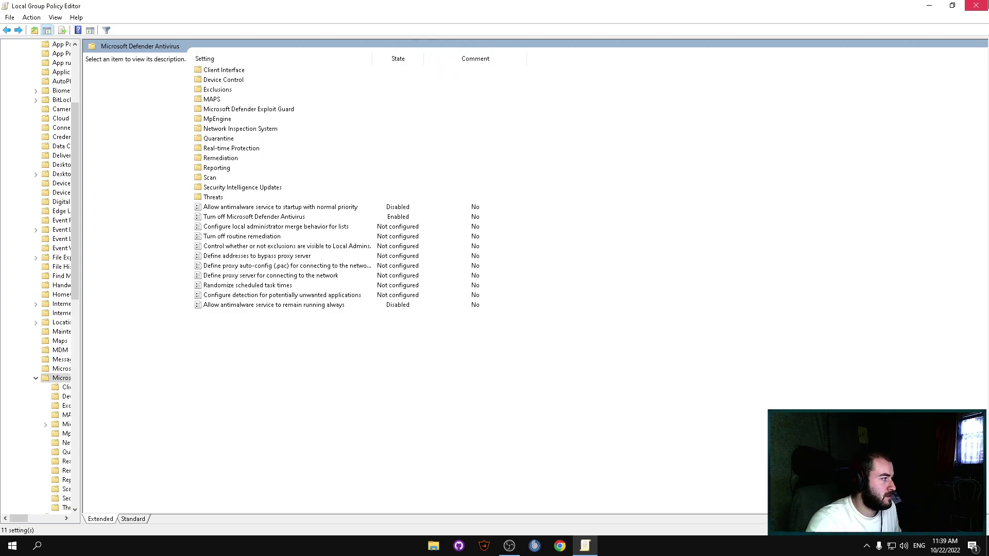
# Close the Local Group Policy Editor and refresh the desktop
pyautogui.click(983, 8)
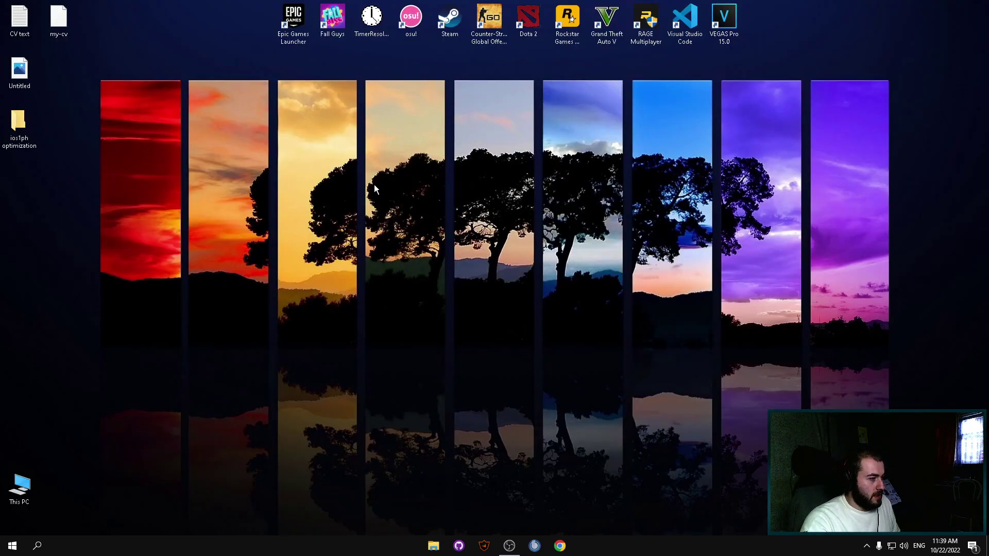
pyautogui.rightClick(387, 106)
pyautogui.click(403, 136)
pyautogui.rightClick(395, 60)
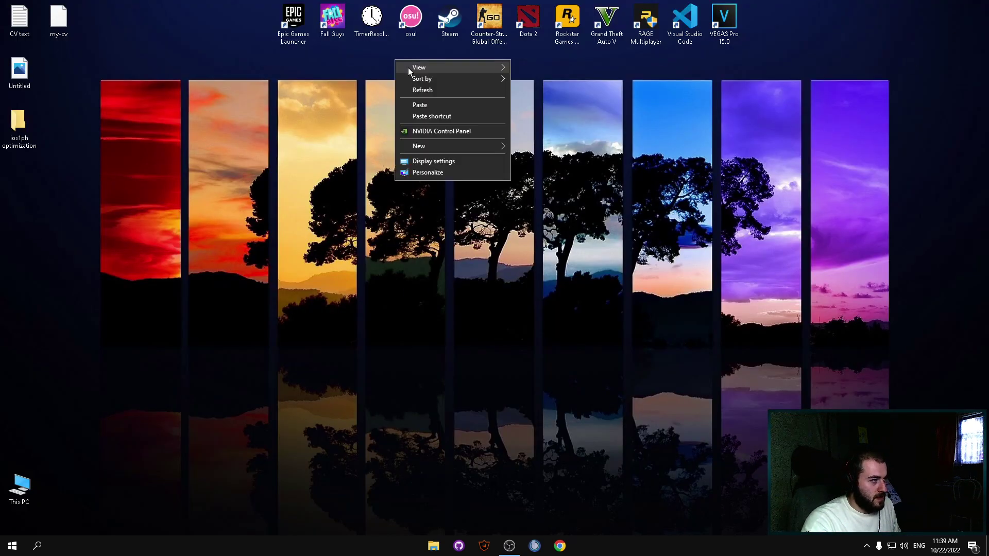
pyautogui.click(425, 91)
pyautogui.rightClick(403, 60)
pyautogui.click(411, 89)
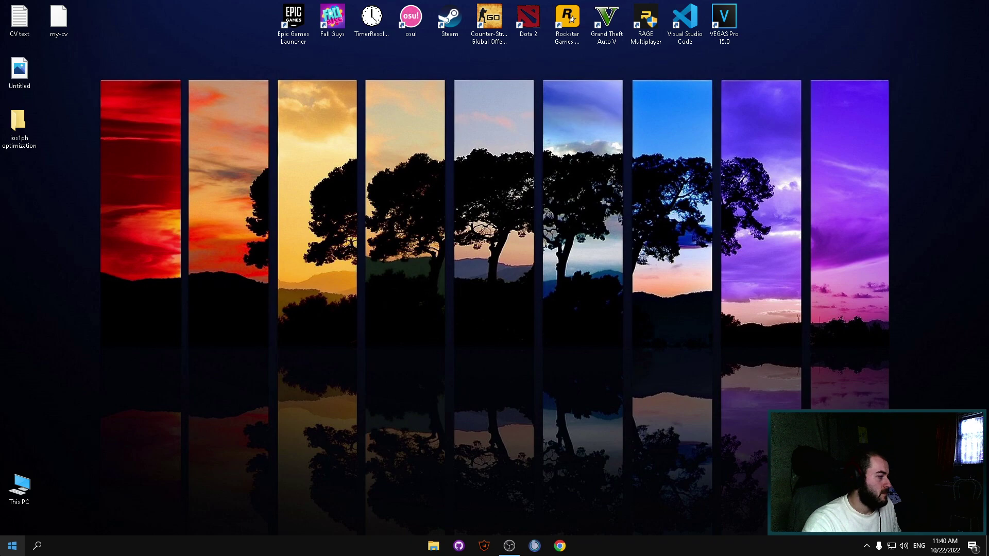
# Search Windows for "cont" and open the Control Panel
pyautogui.click(38, 546)
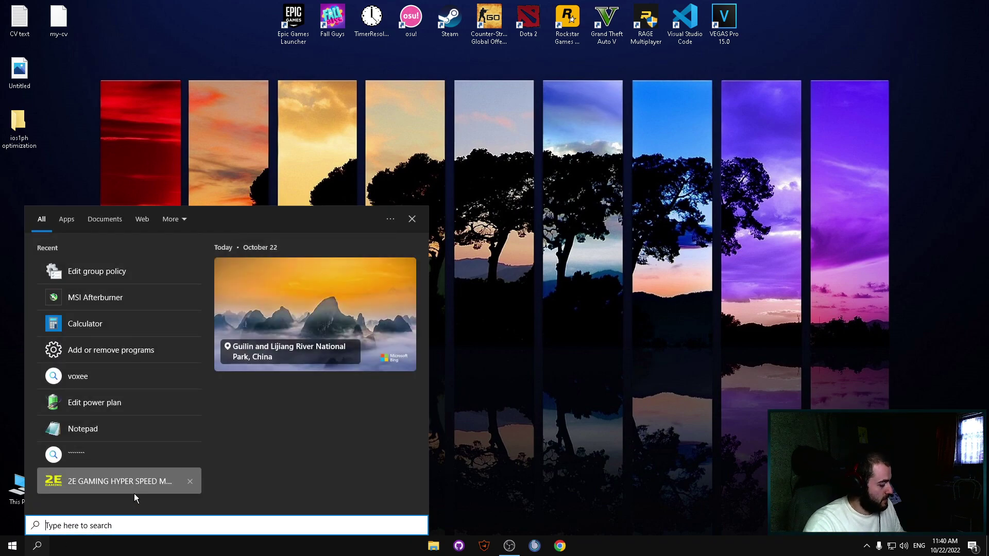
pyautogui.write('cont')
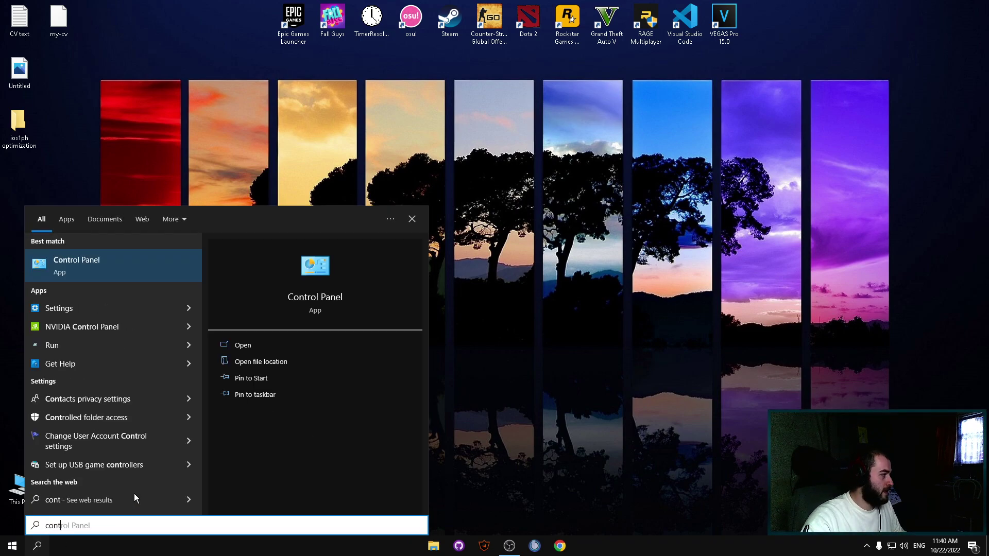
pyautogui.click(91, 273)
pyautogui.click(745, 118)
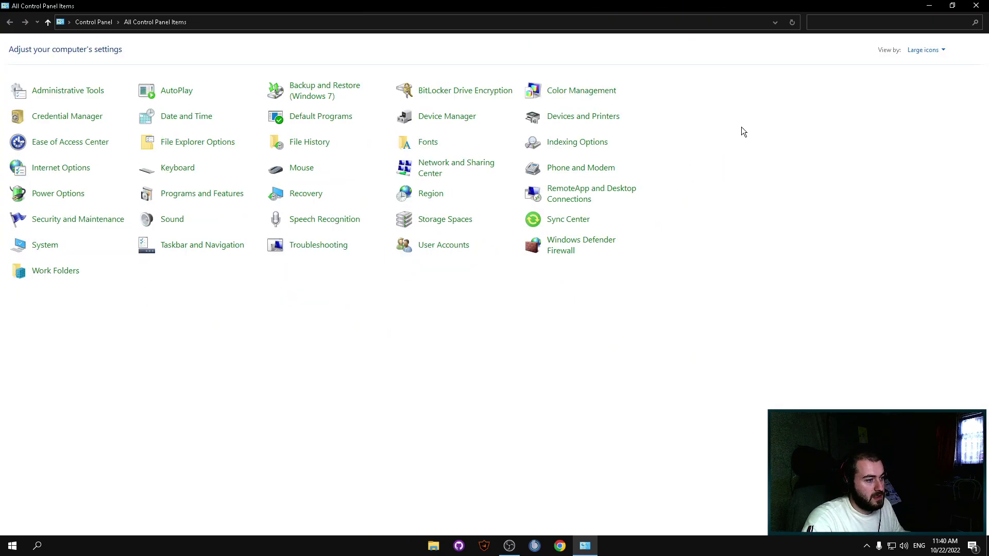
# Check the Windows Defender Firewall on/off settings for private and public networks, and return to the list of all Control Panel items
pyautogui.click(555, 253)
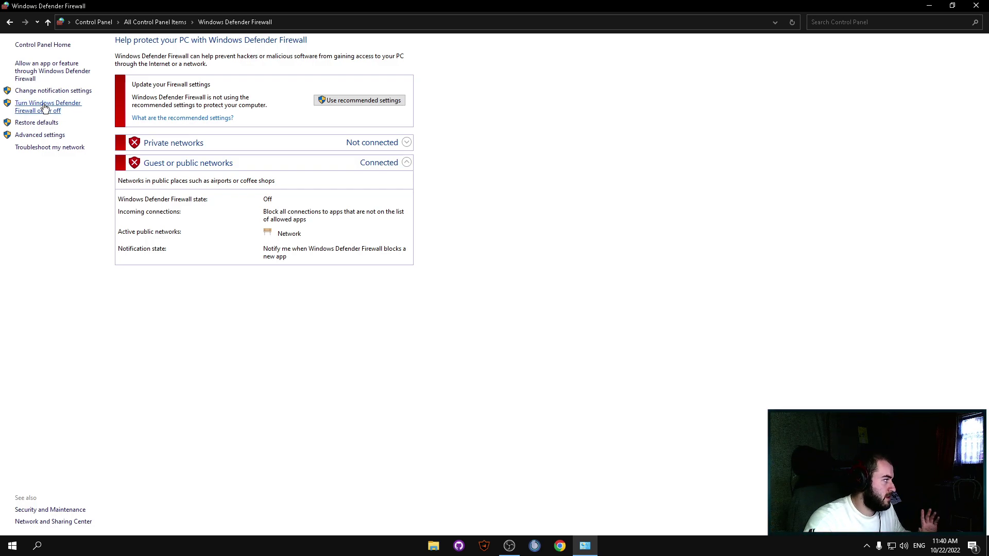
pyautogui.click(47, 108)
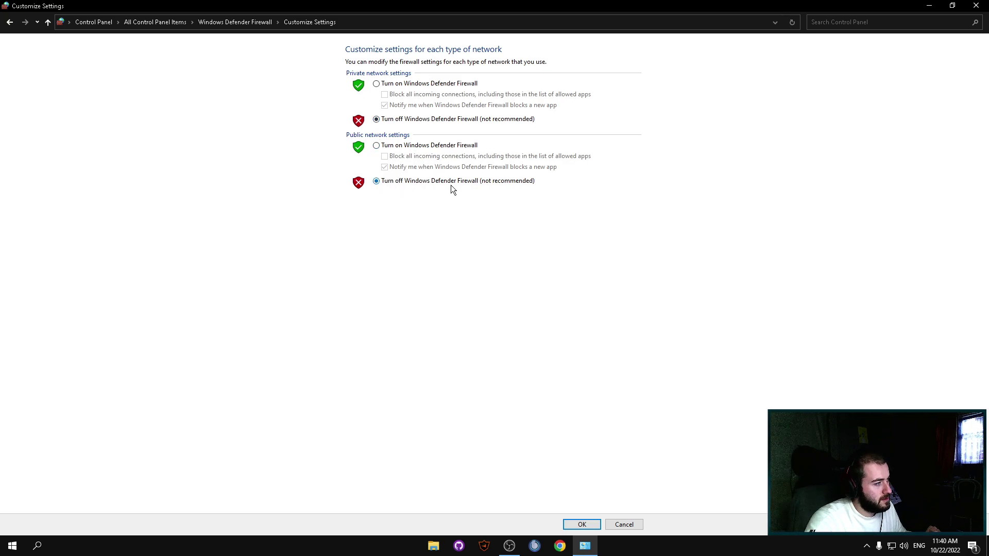
pyautogui.click(8, 24)
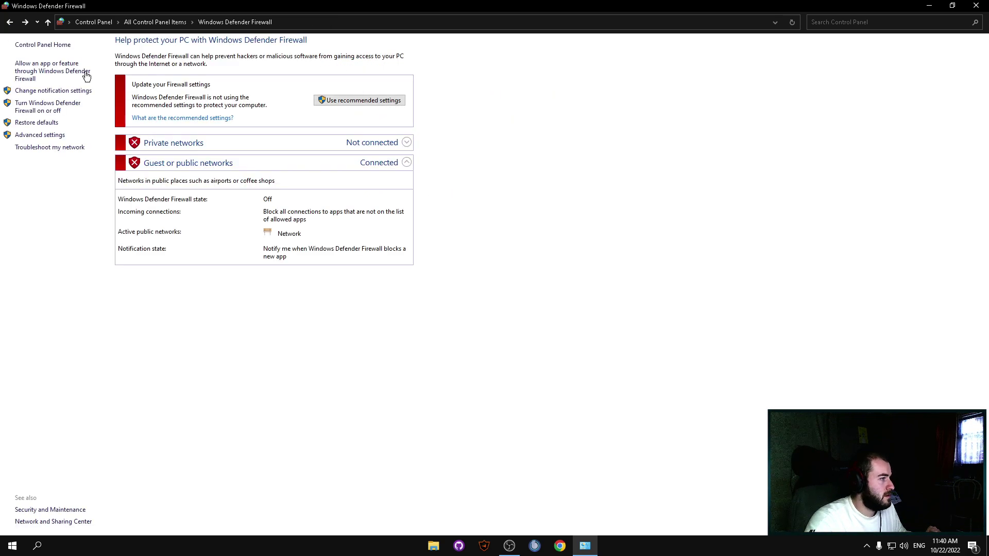
pyautogui.click(9, 23)
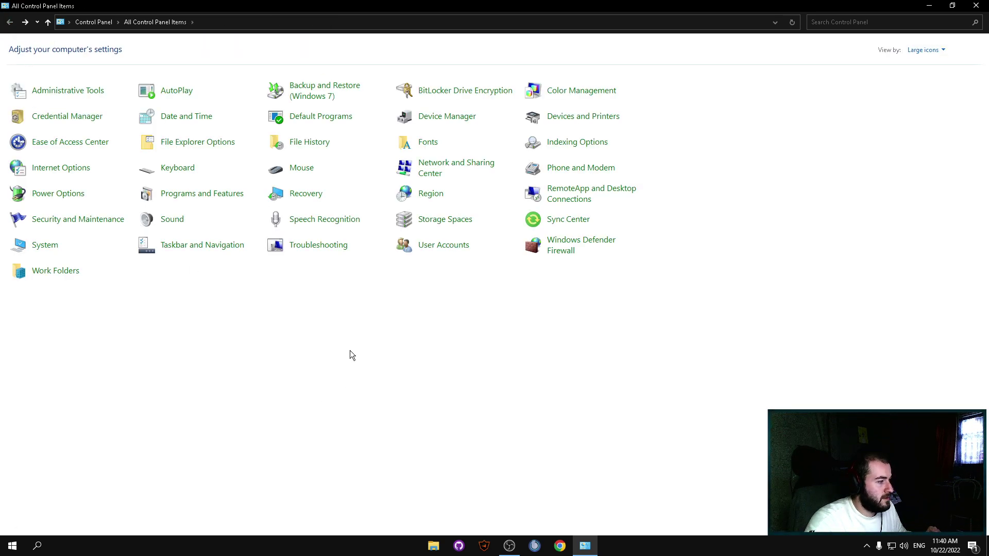
# Confirm the Never notify level in the User Account Control settings under User Accounts and return to all Control Panel items
pyautogui.click(439, 247)
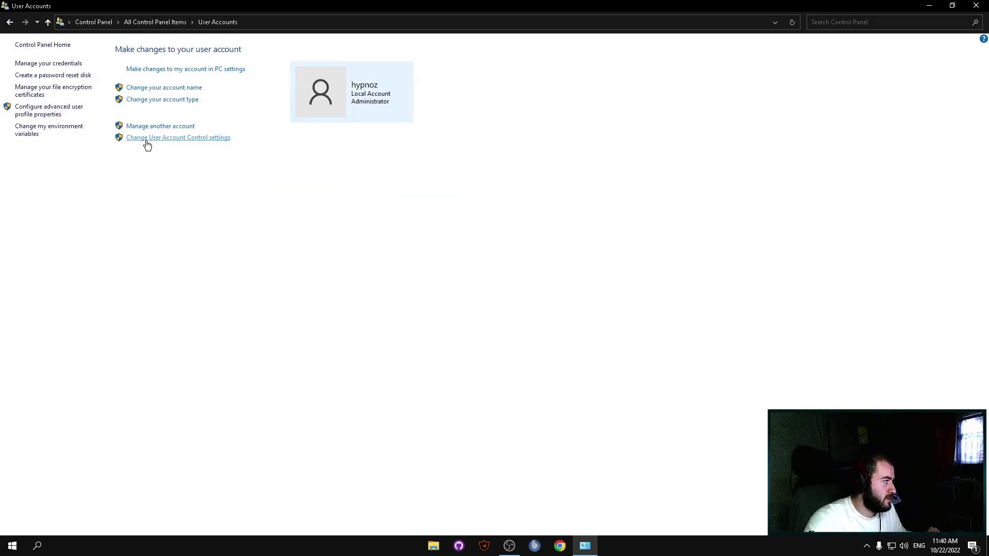
pyautogui.click(147, 138)
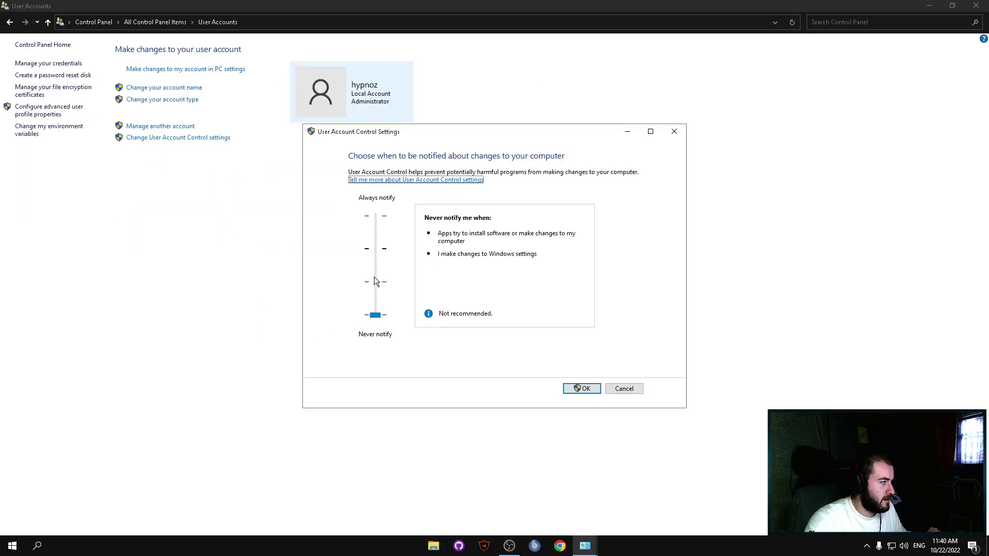
pyautogui.click(568, 387)
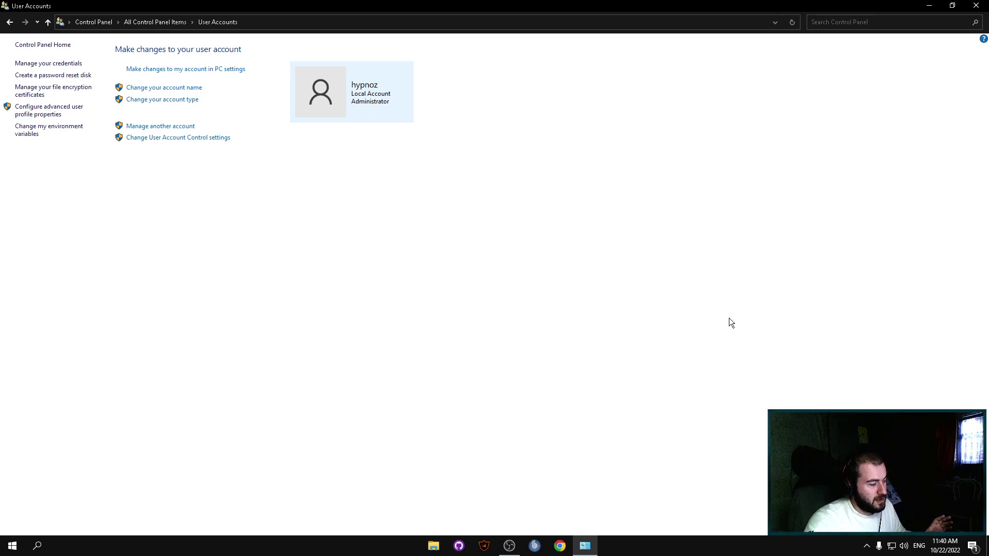
pyautogui.click(9, 22)
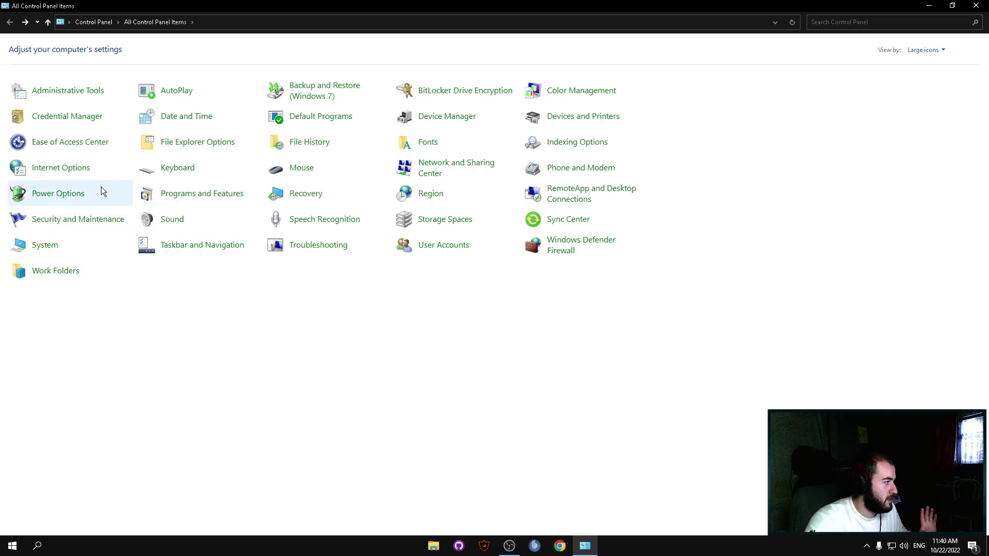
# Check the power plans in Power Options, including the additional plans, and return to all Control Panel items
pyautogui.click(58, 200)
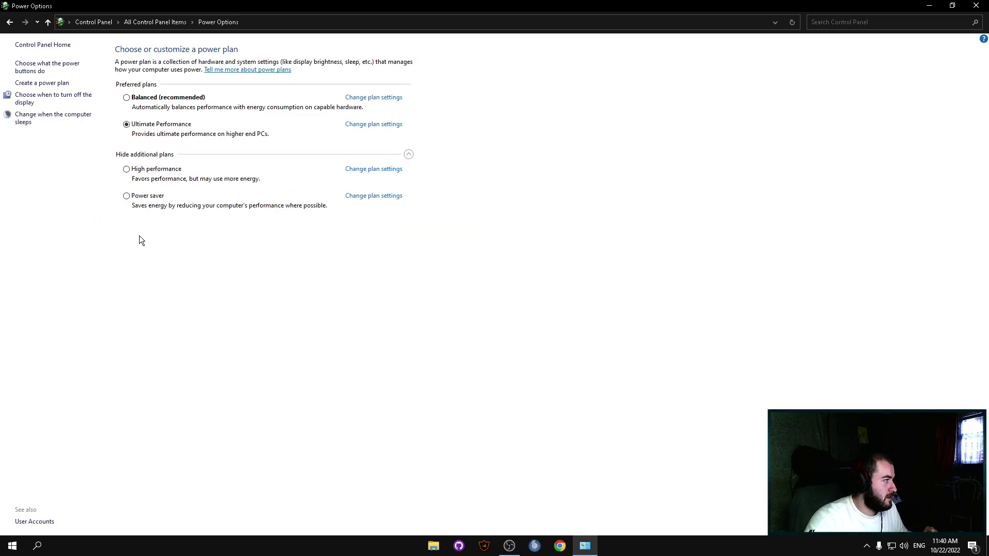
pyautogui.click(408, 156)
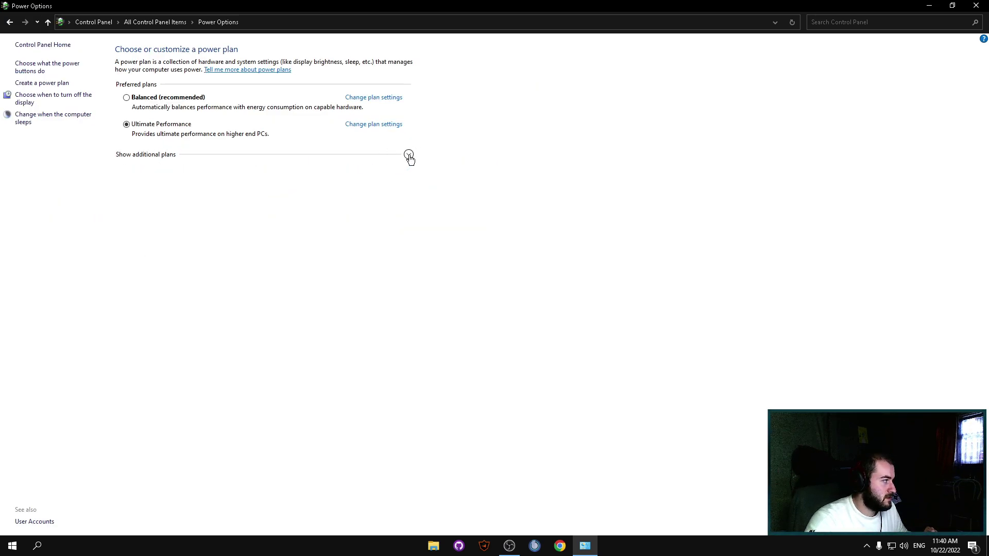
pyautogui.click(408, 155)
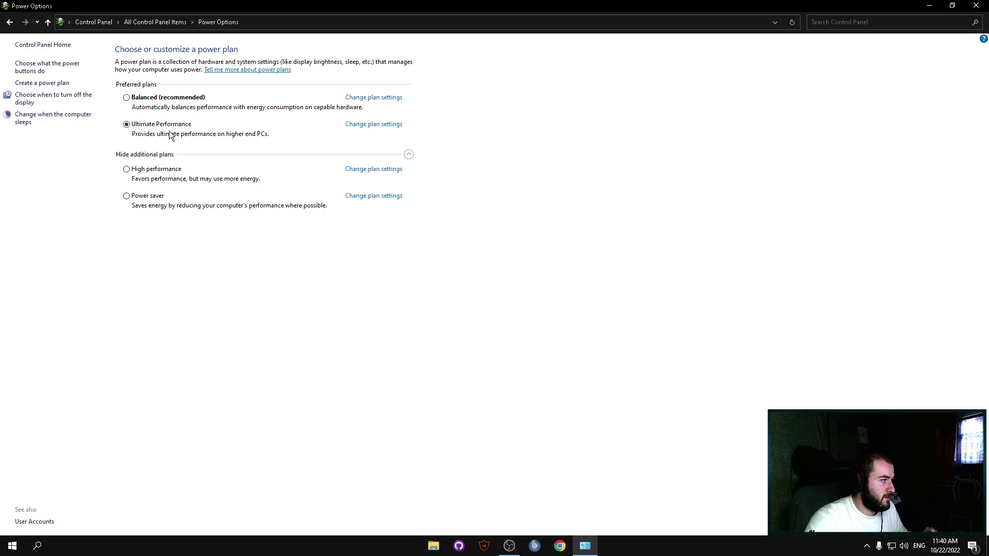
pyautogui.click(10, 23)
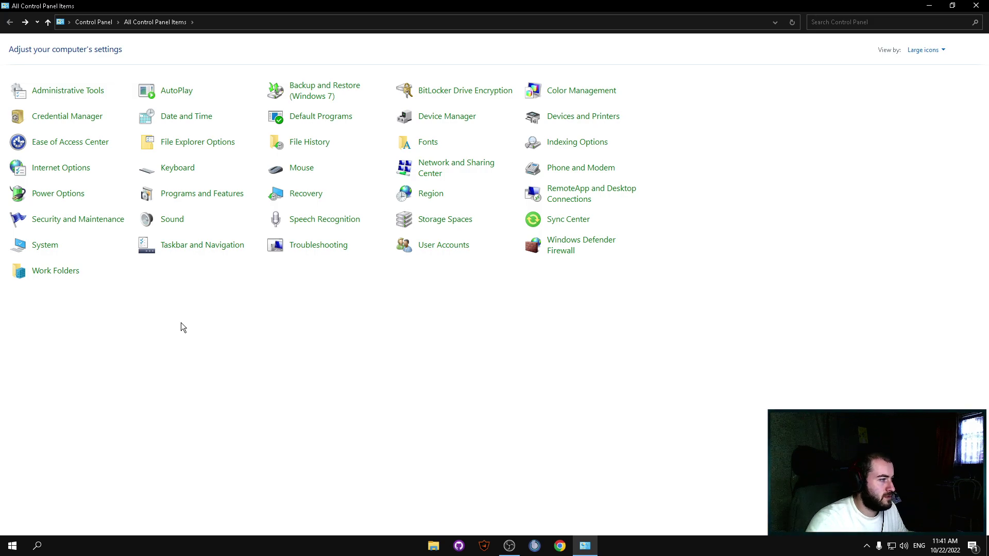
# Check the Pointer Options in the Mouse properties, accept the dialog and close the Control Panel
pyautogui.click(296, 171)
pyautogui.click(109, 70)
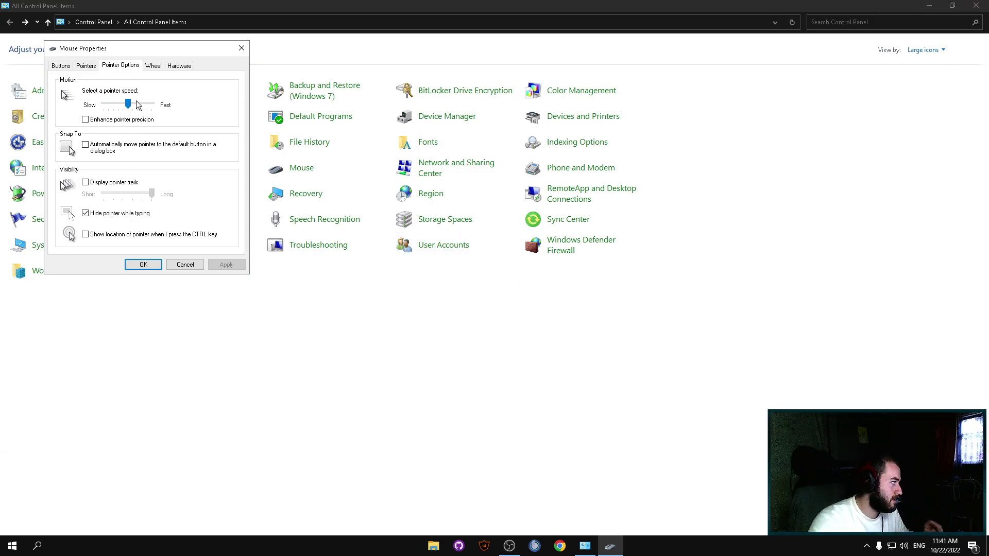
pyautogui.click(133, 265)
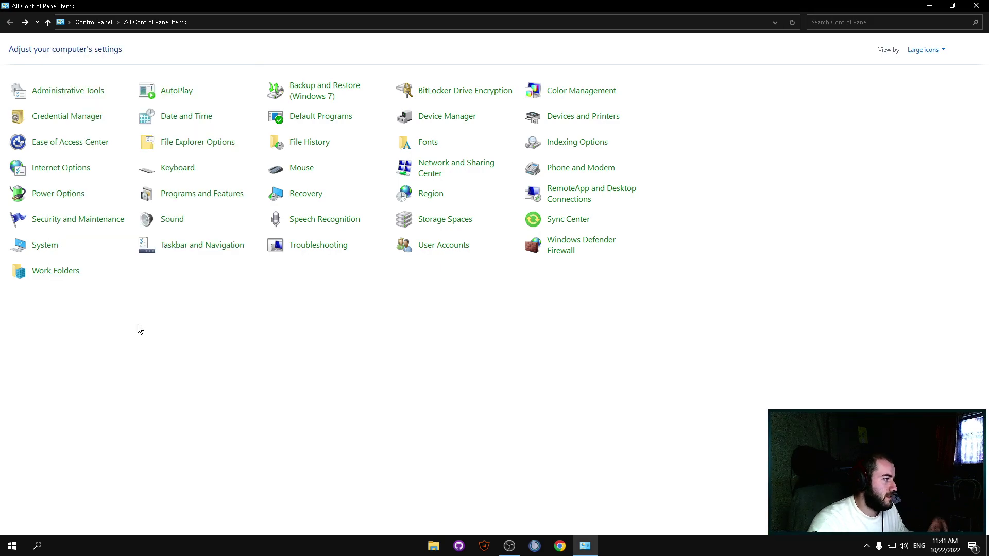
pyautogui.click(977, 5)
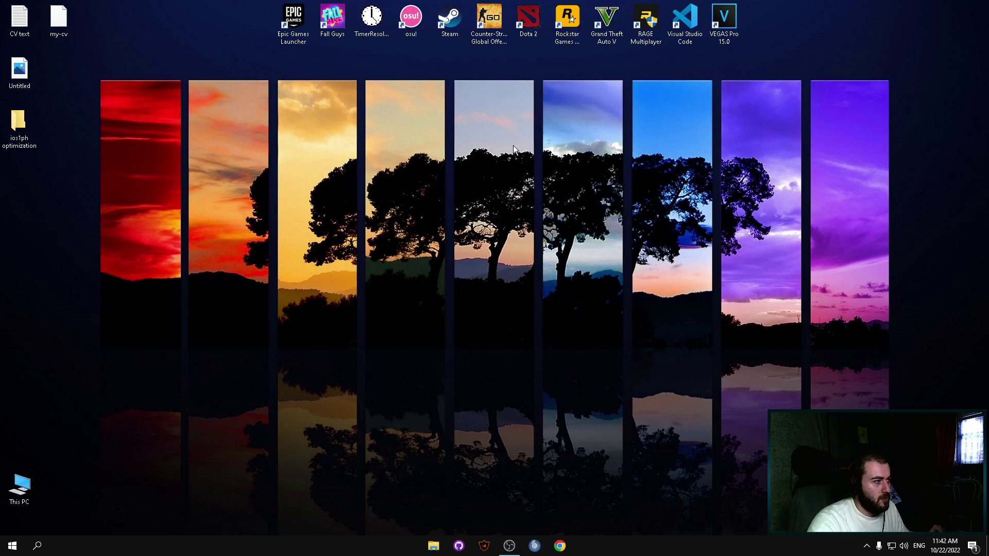
pyautogui.rightClick(476, 59)
pyautogui.click(492, 88)
pyautogui.rightClick(482, 59)
pyautogui.click(493, 93)
pyautogui.rightClick(481, 56)
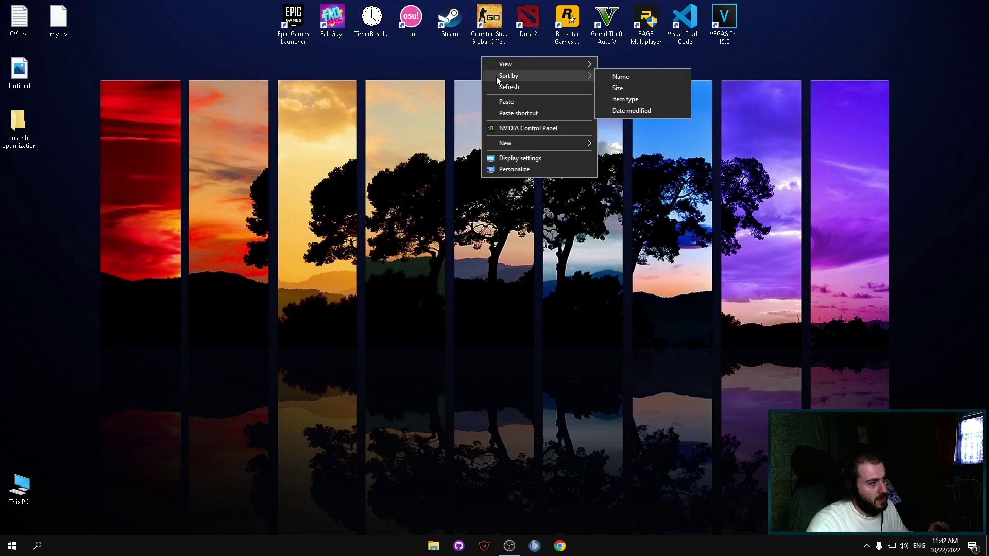
pyautogui.click(502, 86)
pyautogui.rightClick(482, 59)
pyautogui.click(508, 84)
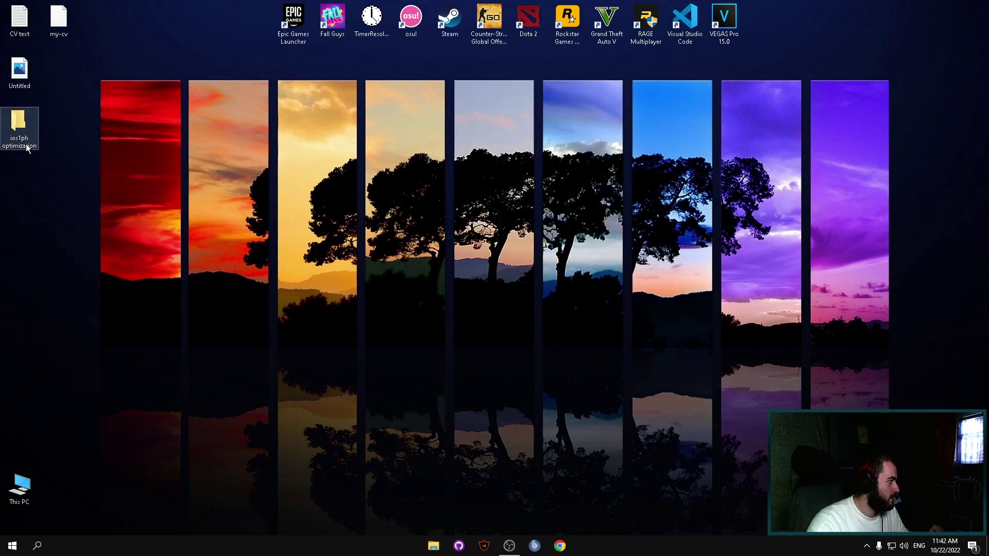
pyautogui.rightClick(50, 128)
pyautogui.click(75, 155)
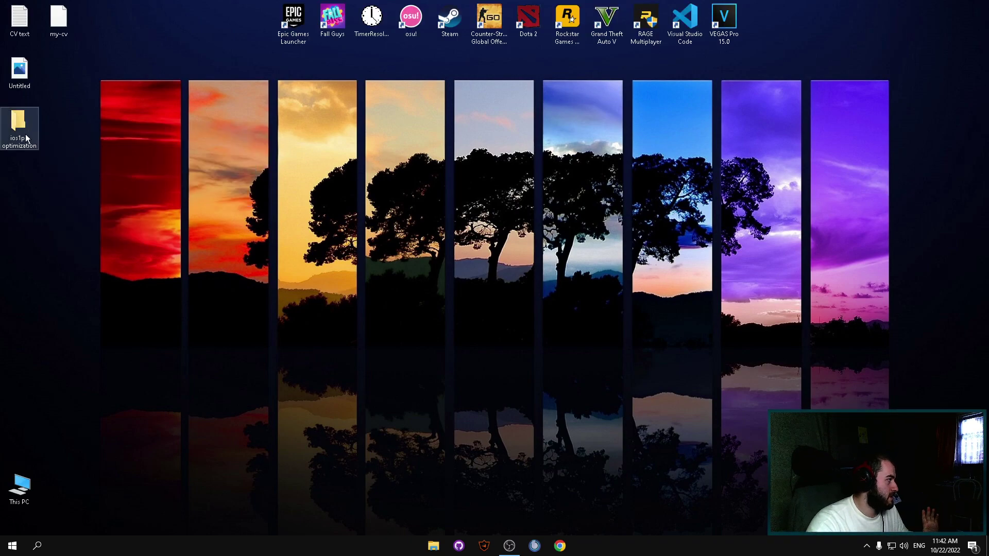
pyautogui.rightClick(53, 122)
pyautogui.click(72, 153)
pyautogui.rightClick(55, 120)
pyautogui.click(74, 151)
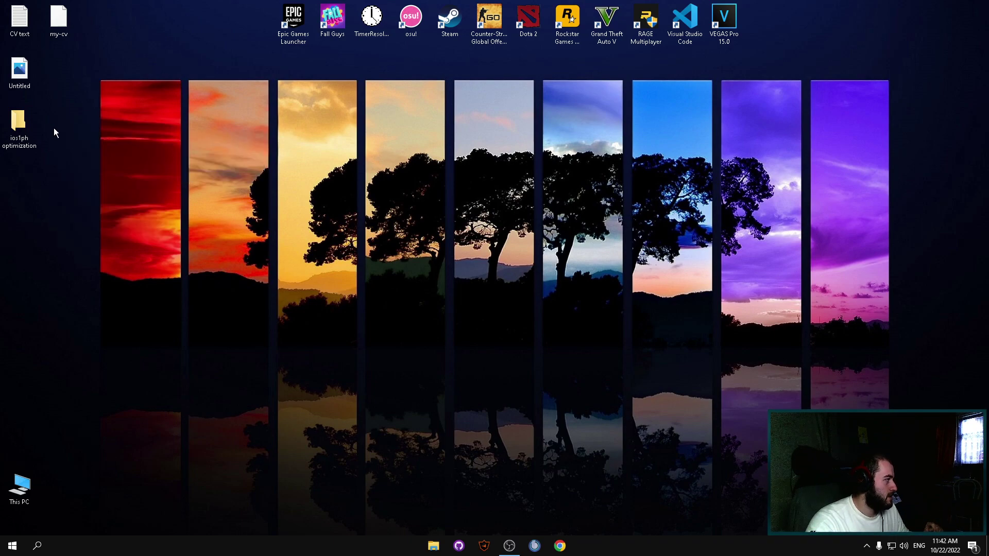
# Open the "ios1ph optimization" folder from the desktop and check the contents of its "1) Точка восстановления" subfolder
pyautogui.doubleClick(18, 126)
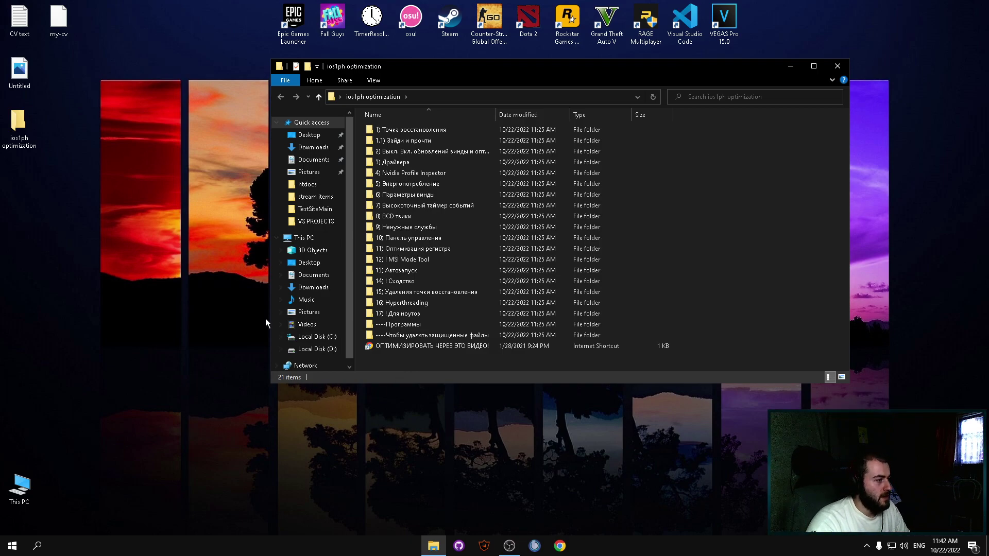
pyautogui.doubleClick(410, 133)
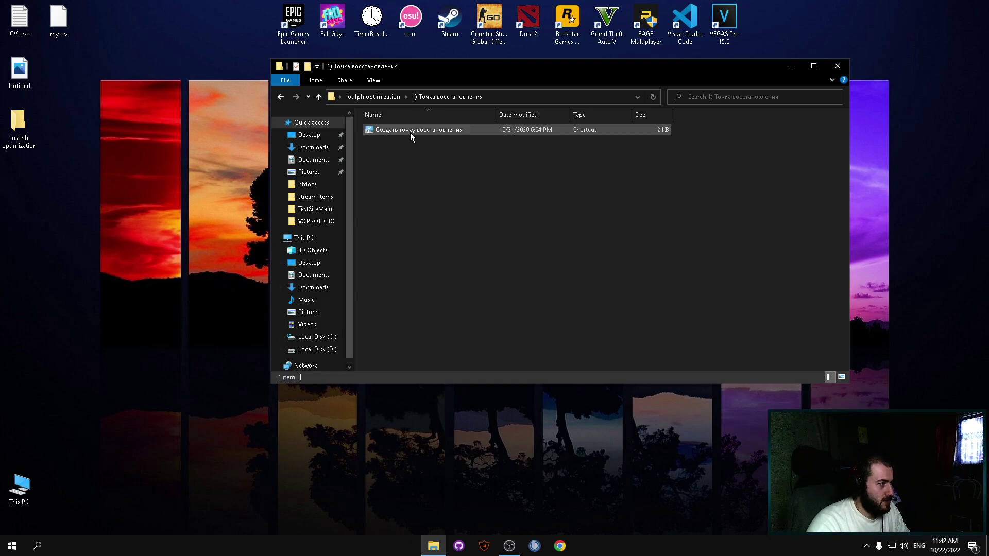
pyautogui.click(280, 98)
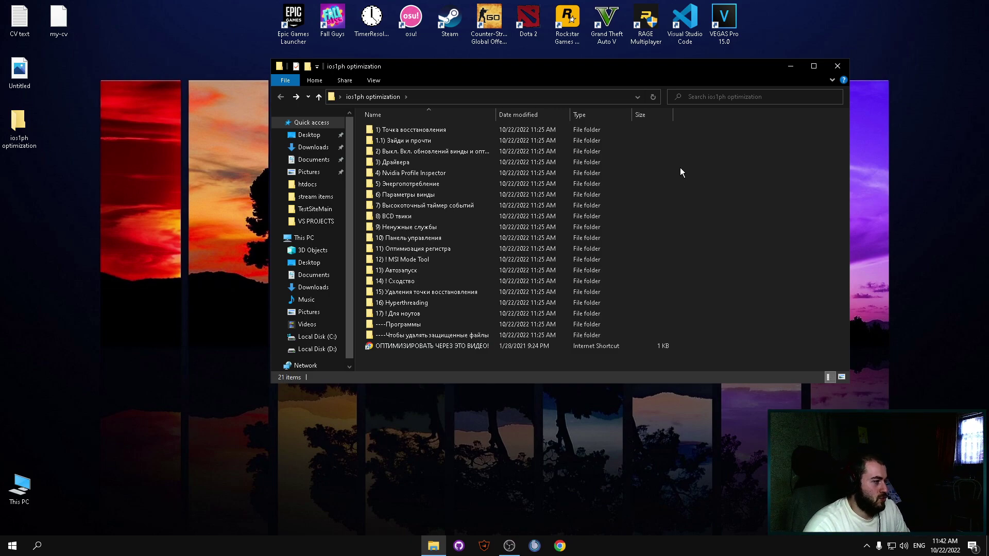
# Refresh the "ios1ph optimization" folder view and open the "5) Энергопотребление" subfolder
pyautogui.rightClick(700, 230)
pyautogui.click(734, 268)
pyautogui.rightClick(710, 223)
pyautogui.click(736, 266)
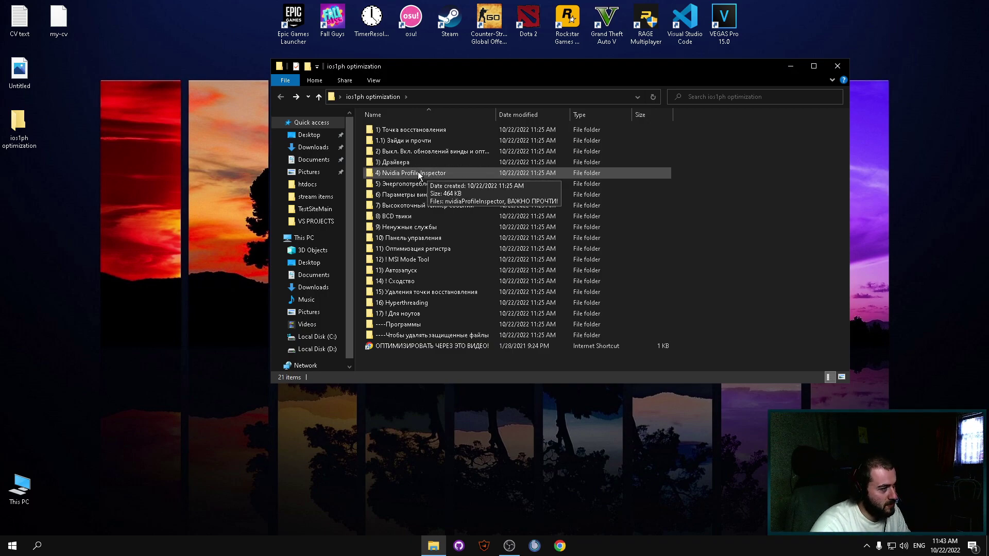
pyautogui.doubleClick(406, 183)
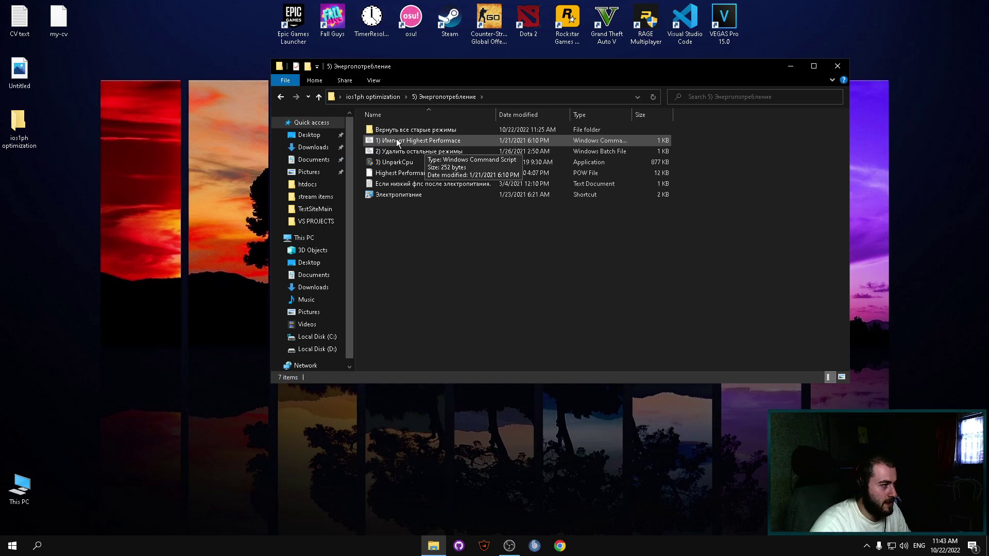
# Launch the "3) UnparkCpu" tool from the folder and check its system power plan choices
pyautogui.rightClick(397, 142)
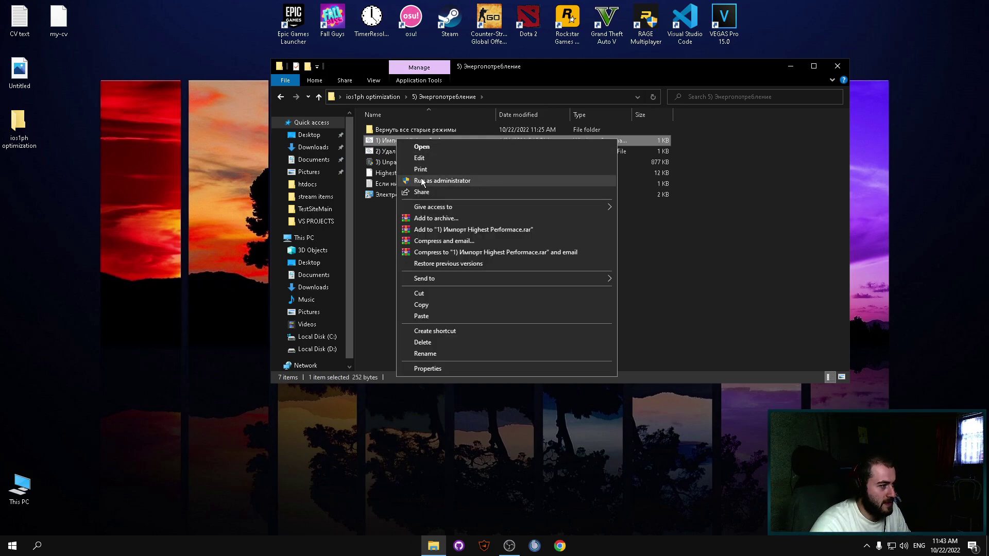
pyautogui.click(384, 218)
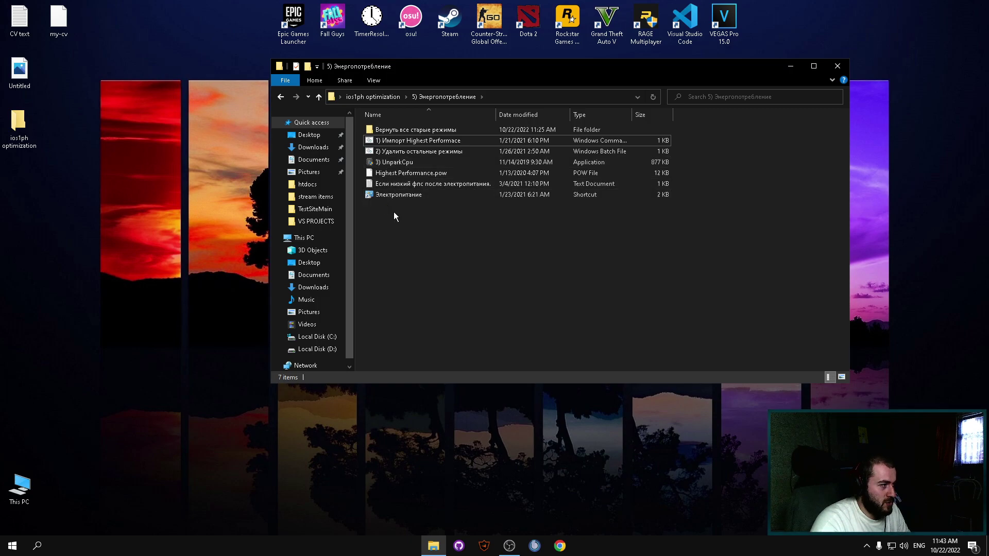
pyautogui.doubleClick(401, 164)
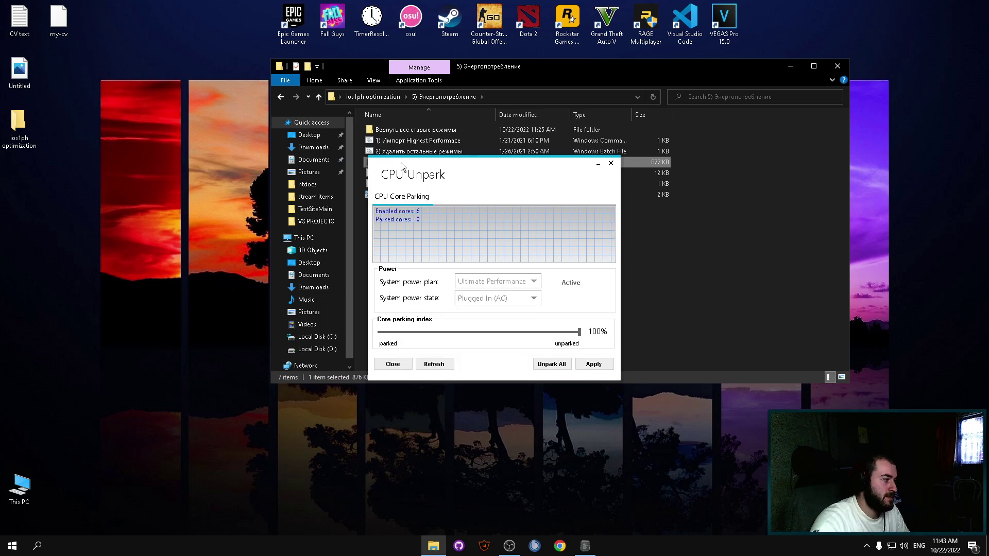
pyautogui.click(533, 282)
pyautogui.click(533, 281)
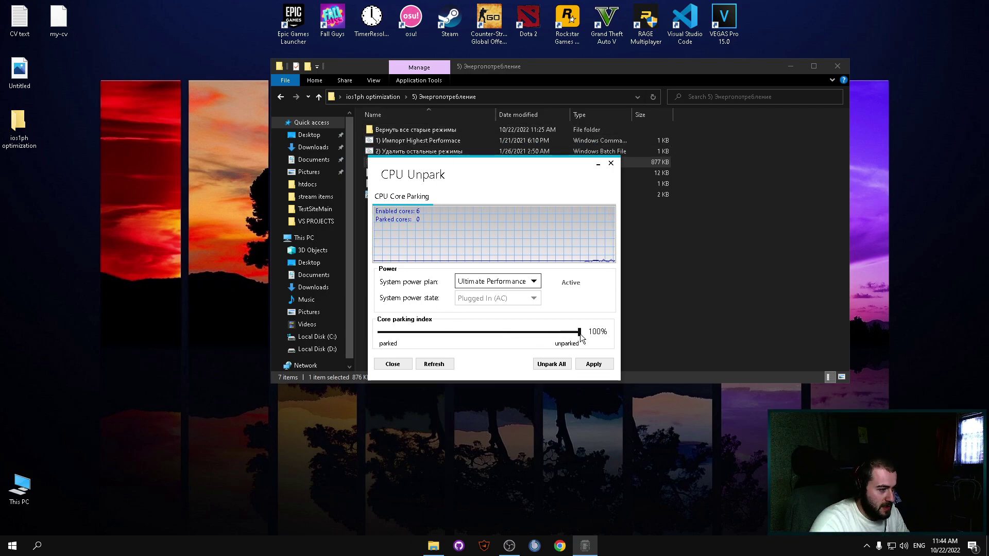
# Try a core parking index of 89% and restore it to 100%
pyautogui.moveTo(579, 335); pyautogui.dragTo(557, 338)
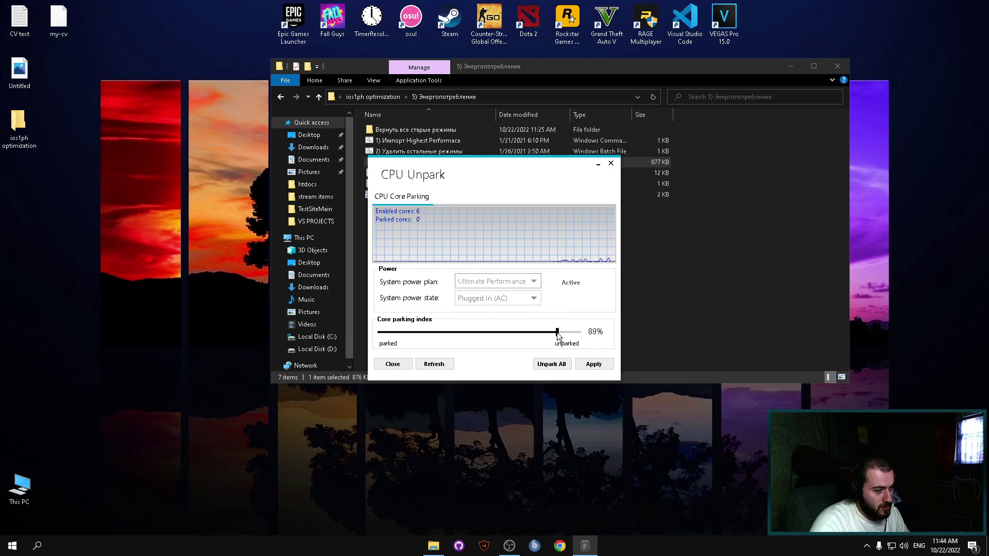
pyautogui.click(566, 334)
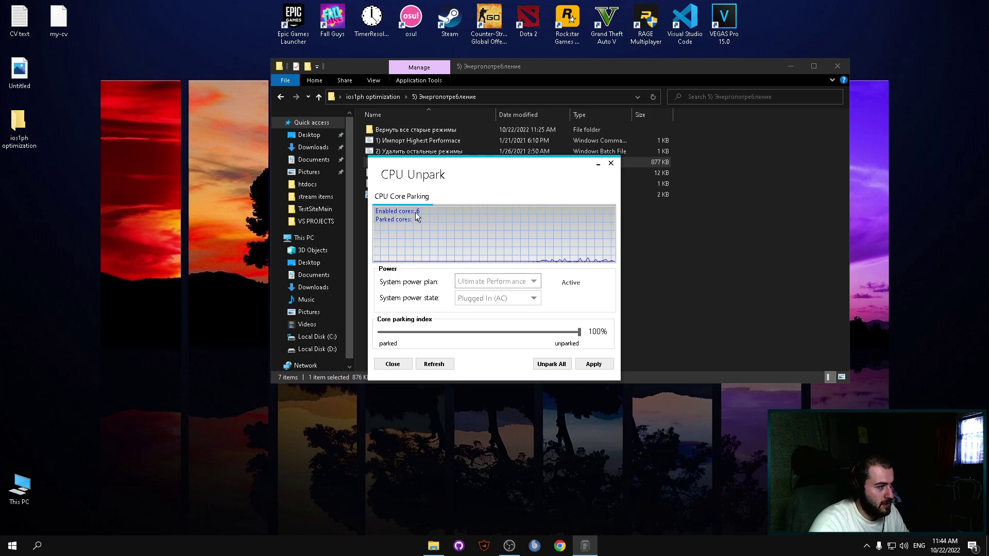
pyautogui.moveTo(580, 331)
pyautogui.mouseDown()
pyautogui.moveTo(561, 332)
pyautogui.moveTo(582, 331)
pyautogui.mouseUp()
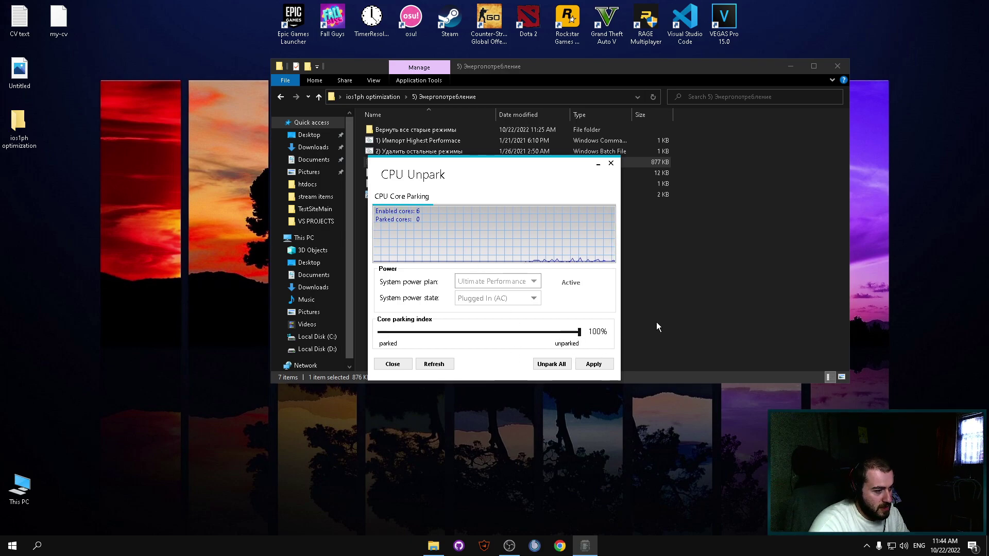
# Unpark all CPU cores, apply the settings and close CPU Unpark
pyautogui.click(551, 364)
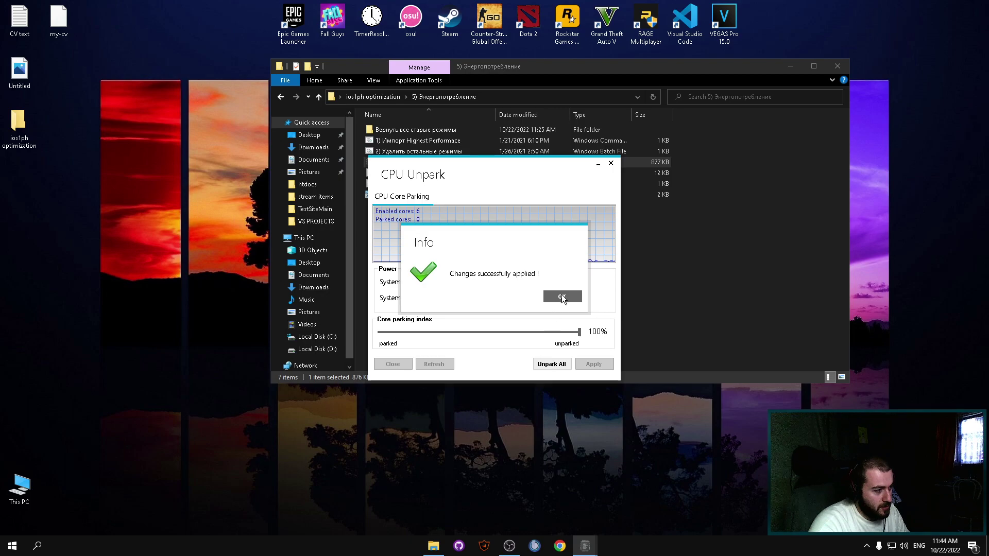
pyautogui.click(563, 294)
pyautogui.click(586, 364)
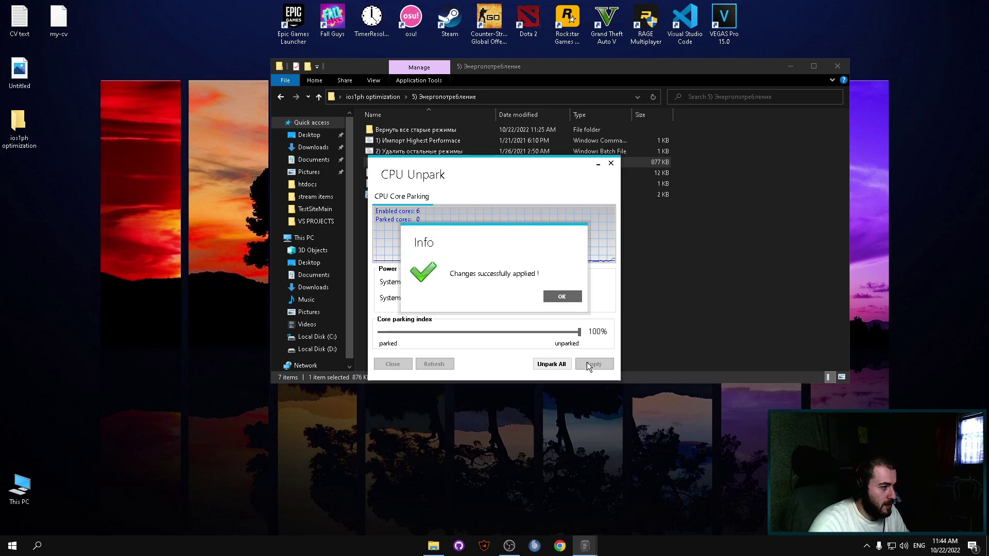
pyautogui.click(567, 294)
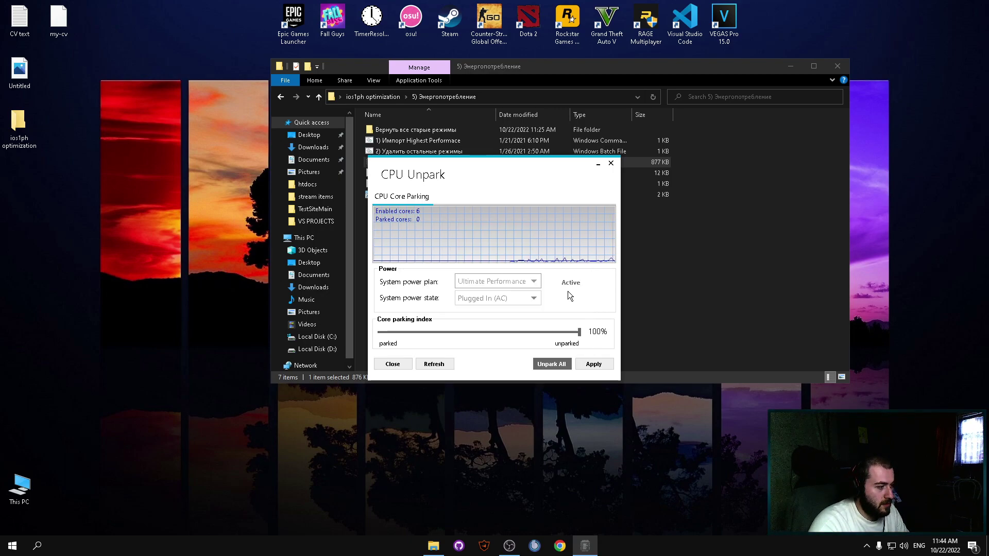
pyautogui.click(612, 163)
pyautogui.click(440, 221)
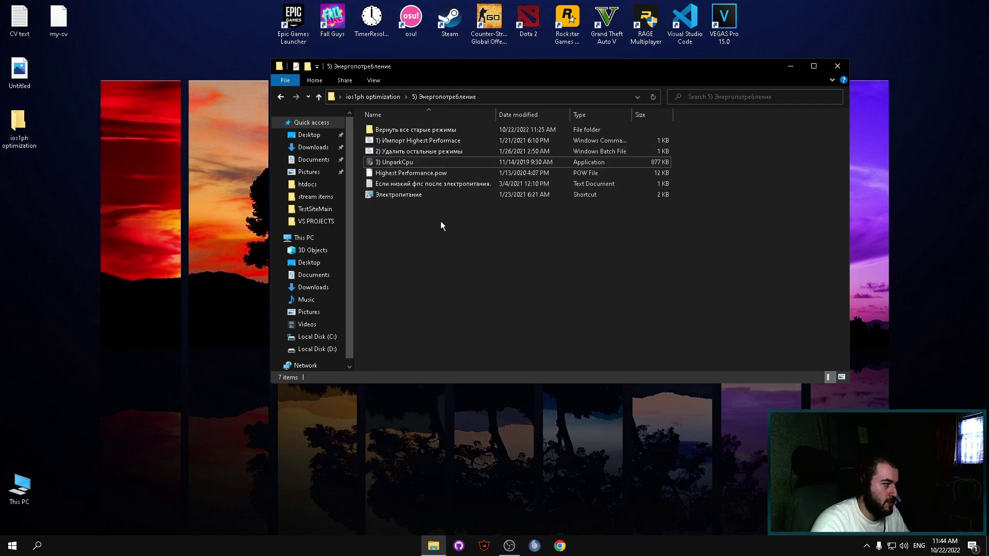
# Refresh the folder view, return to "ios1ph optimization" and open the "6) Параметры винды" subfolder
pyautogui.rightClick(409, 220)
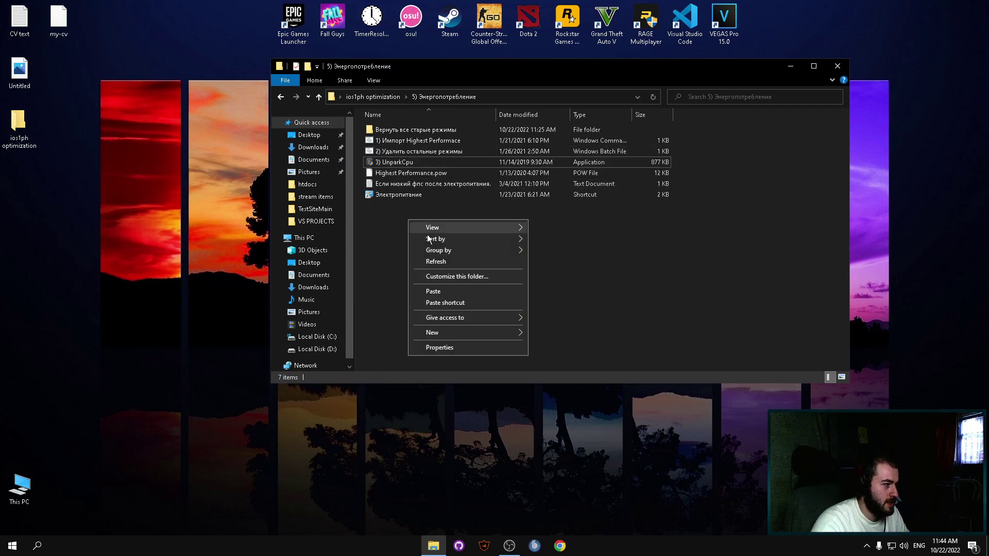
pyautogui.click(453, 262)
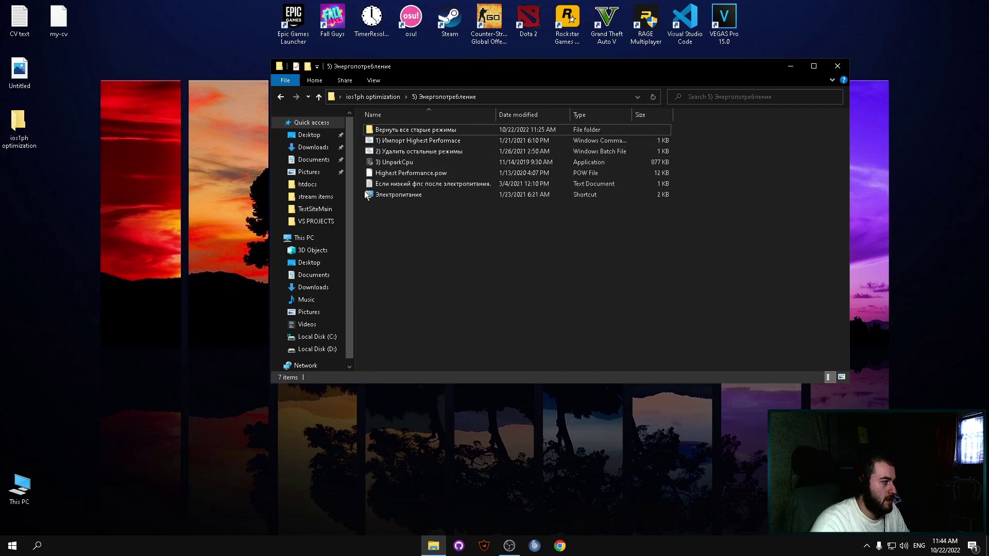
pyautogui.click(281, 96)
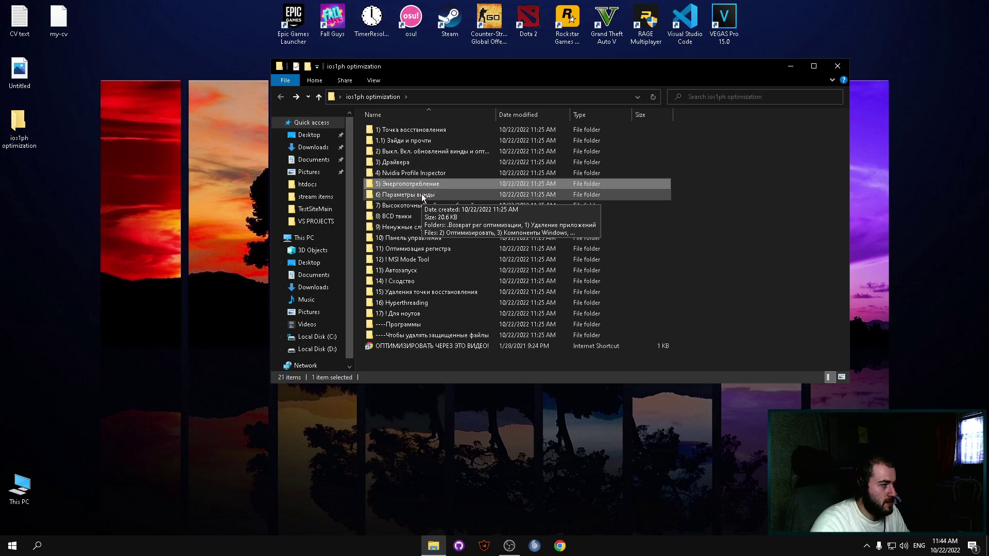
pyautogui.click(417, 194)
pyautogui.doubleClick(416, 194)
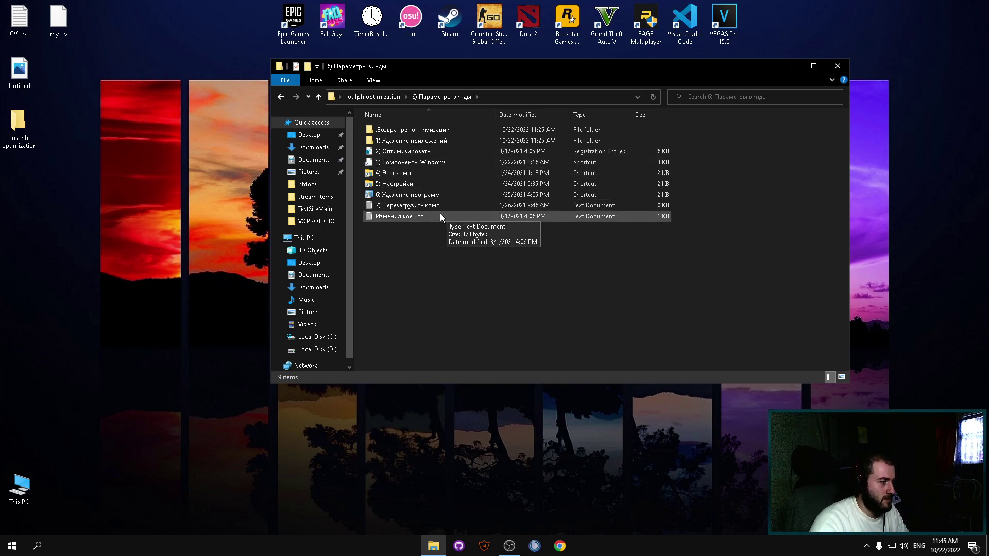
# Merge the "2) Оптимизировать" registration file into the Windows registry, accepting the confirmation dialogs
pyautogui.click(409, 151)
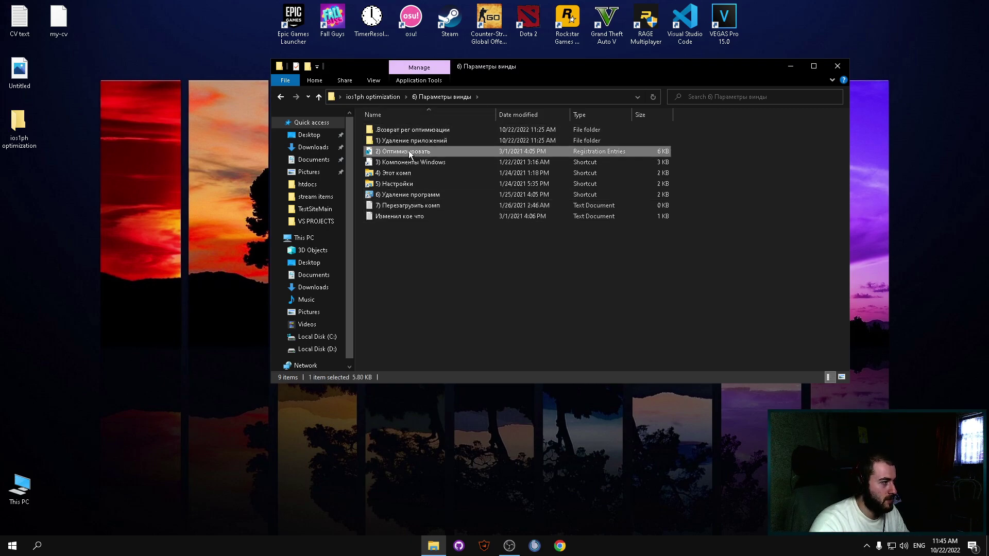
pyautogui.rightClick(409, 151)
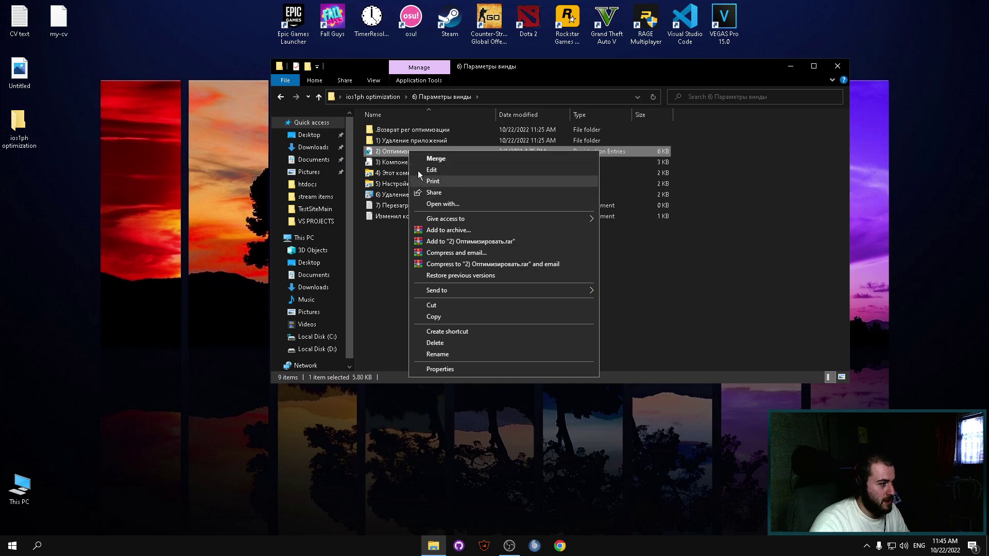
pyautogui.doubleClick(396, 152)
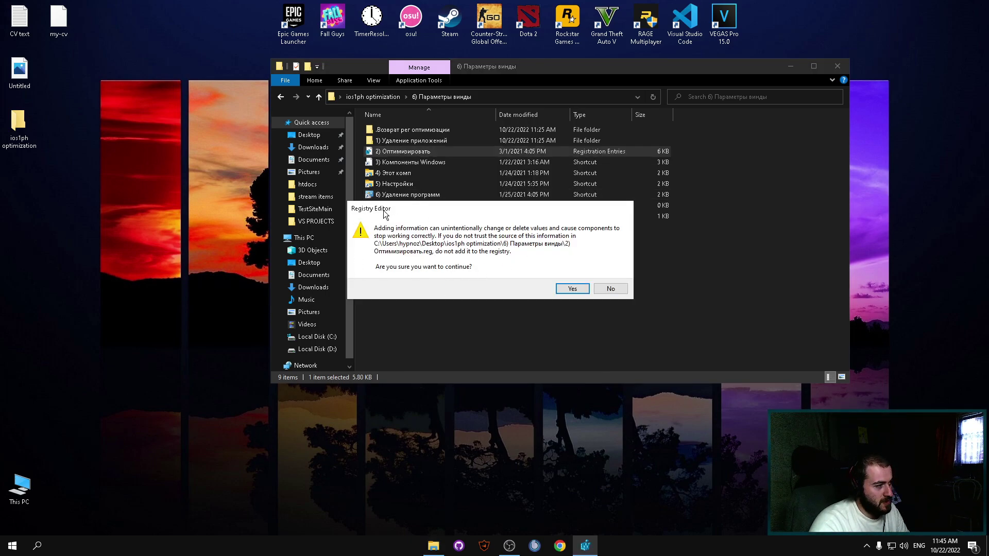
pyautogui.click(567, 292)
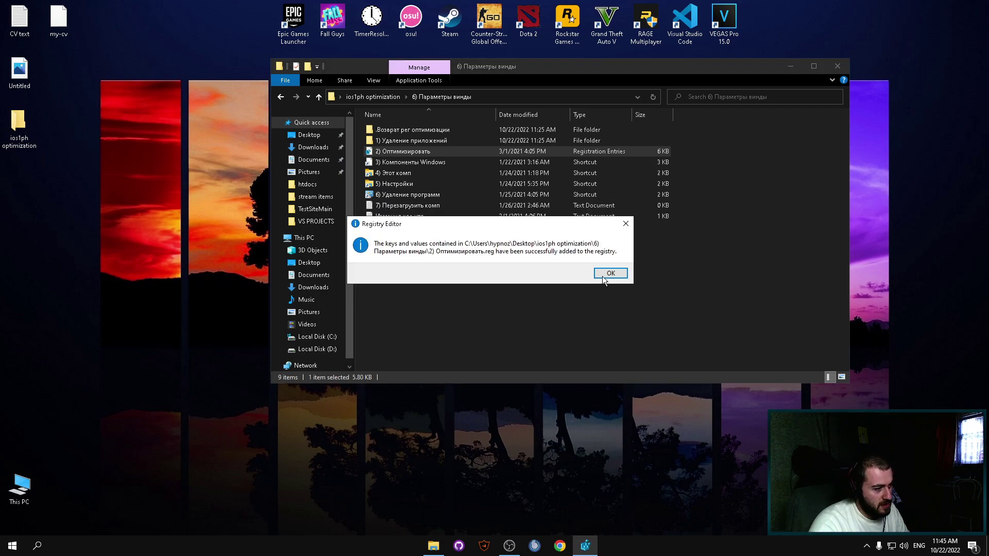
pyautogui.click(606, 274)
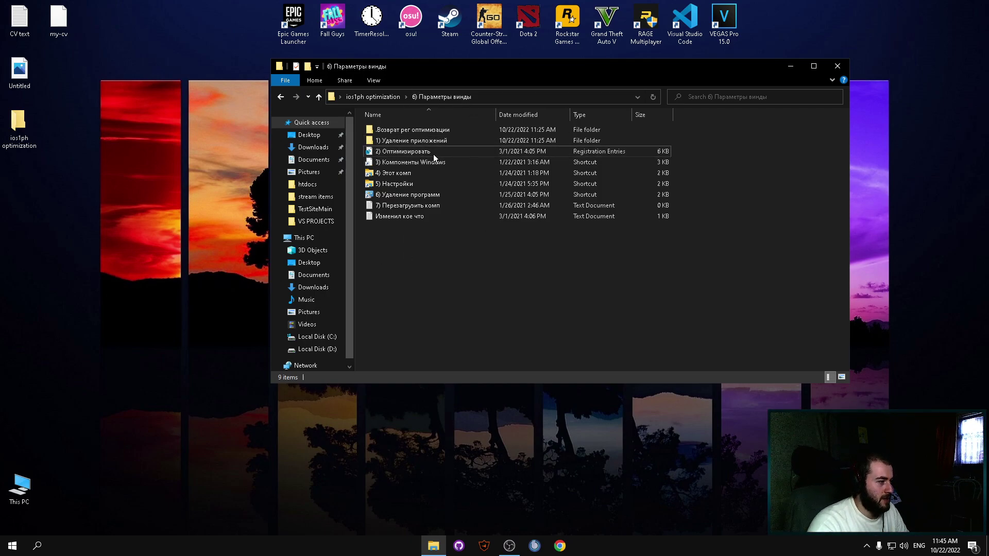
# Open the "7) Высокоточный таймер событий" subfolder and launch Computer Management for This PC
pyautogui.click(279, 97)
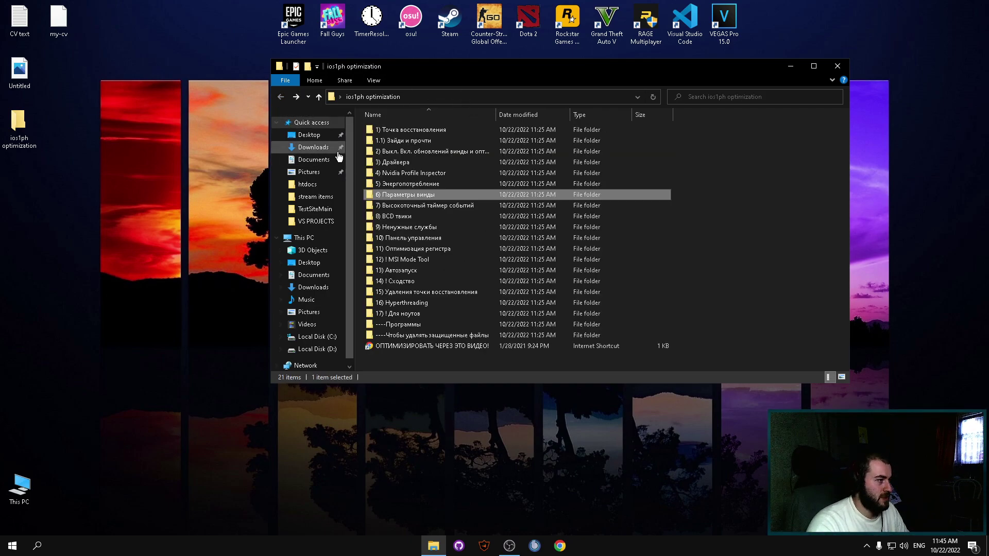
pyautogui.doubleClick(414, 206)
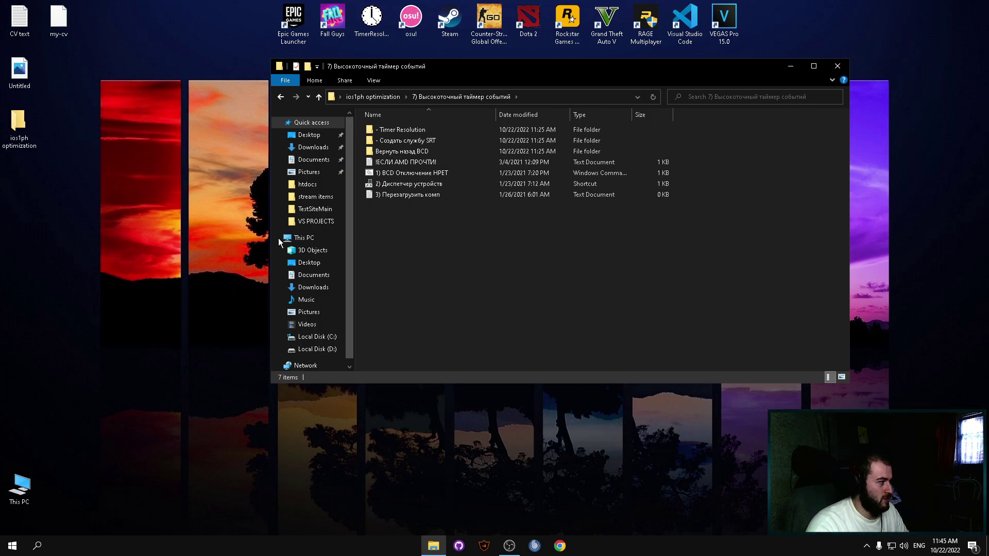
pyautogui.rightClick(21, 486)
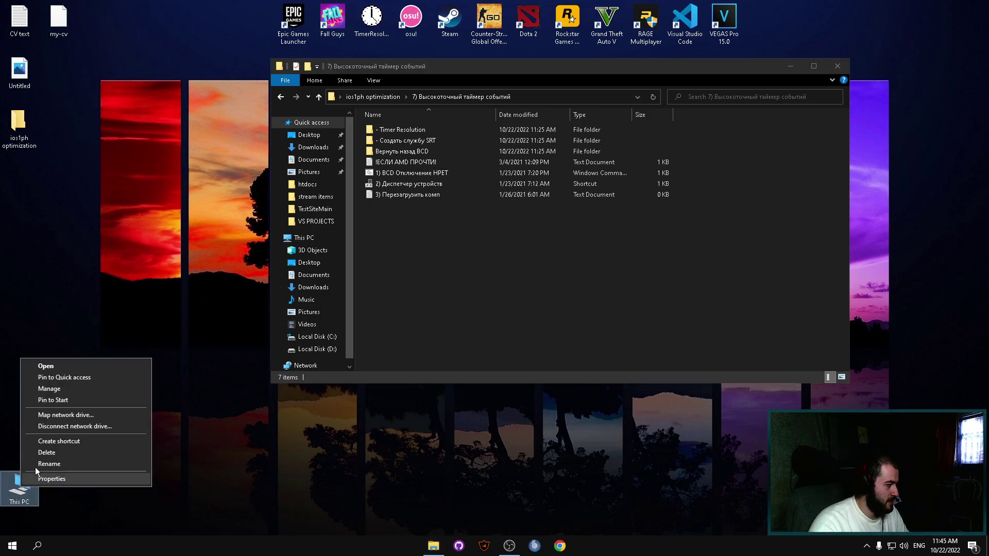
pyautogui.click(67, 386)
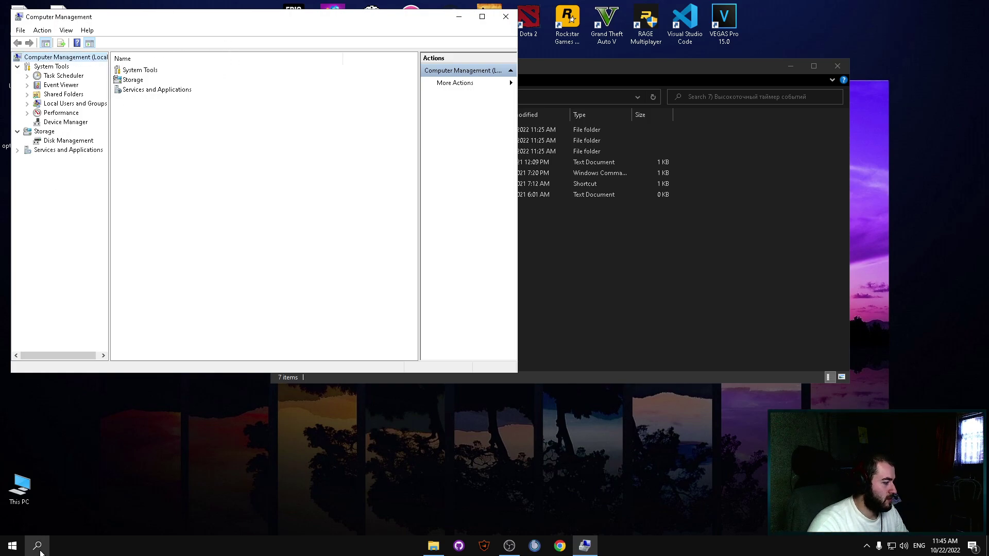
# Open Device Manager in Computer Management and find the High precision event timer under System devices
pyautogui.click(38, 547)
pyautogui.write('devi')
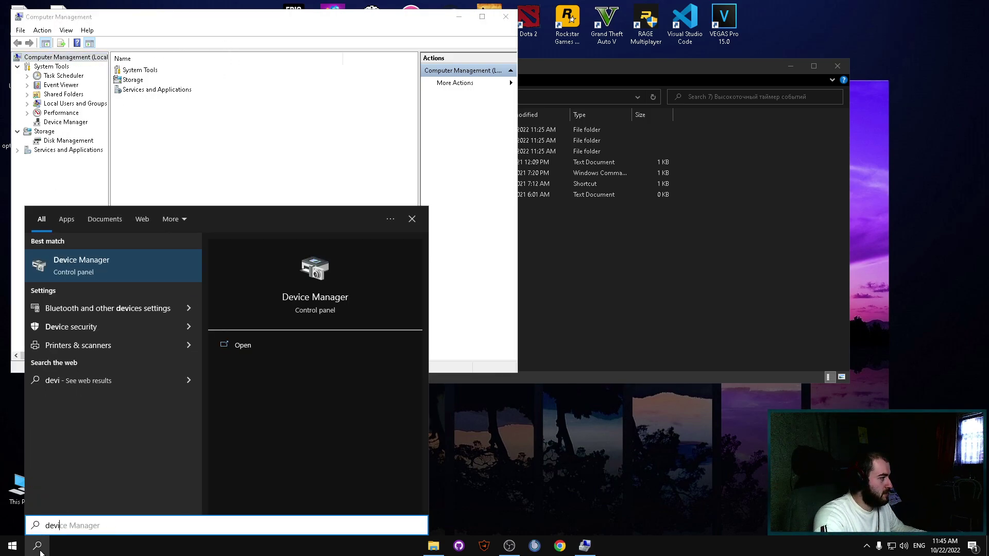
pyautogui.click(189, 168)
pyautogui.click(72, 122)
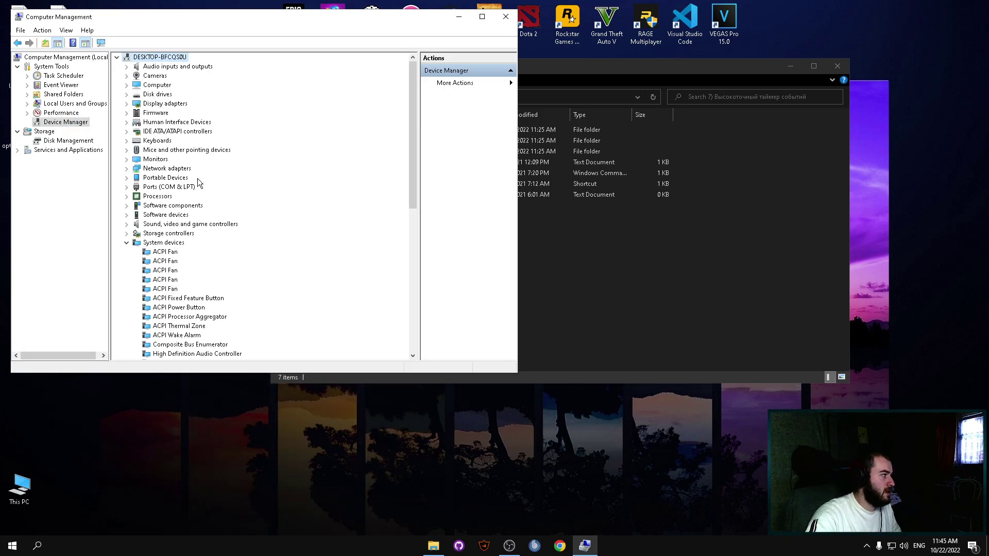
pyautogui.click(126, 243)
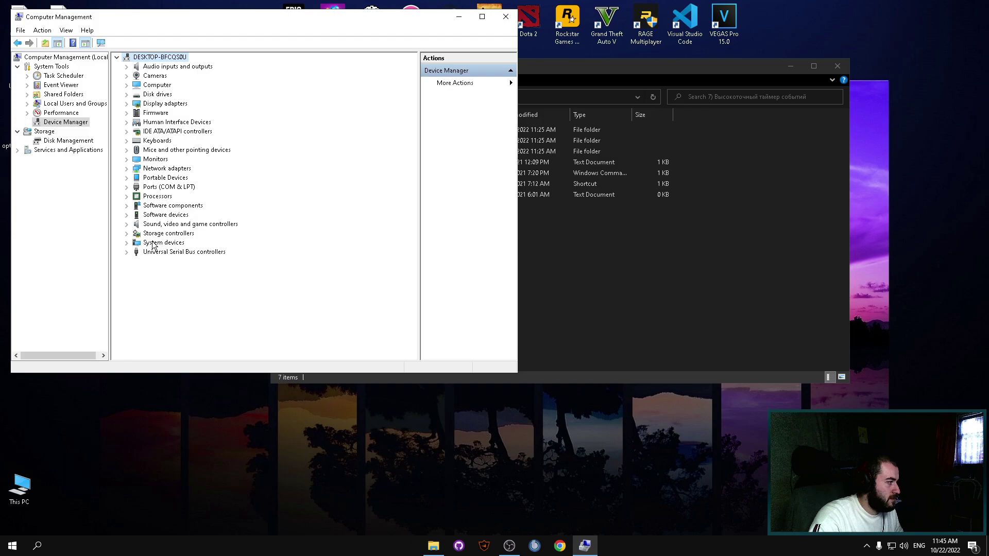
pyautogui.click(127, 244)
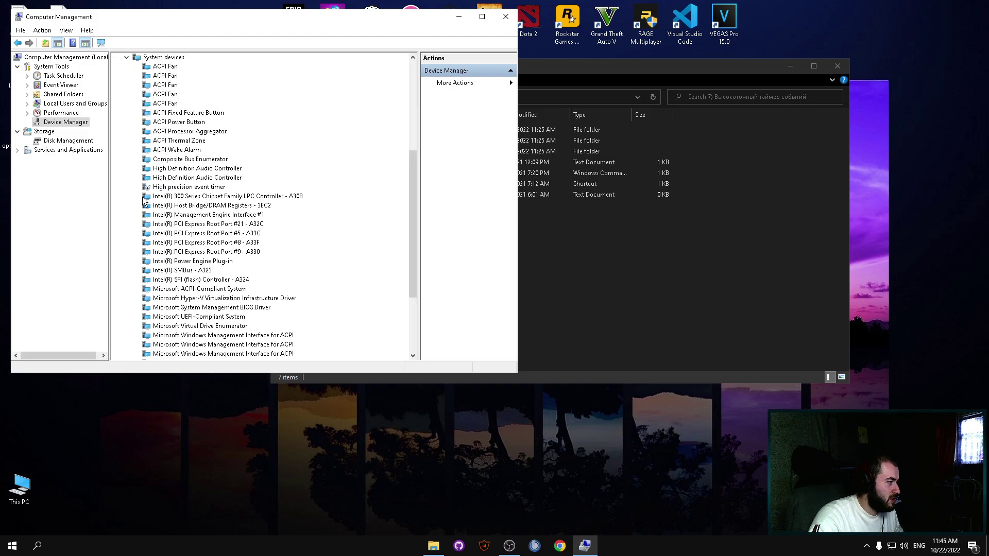
pyautogui.scroll(4, 120, 185)
pyautogui.scroll(-3, 119, 182)
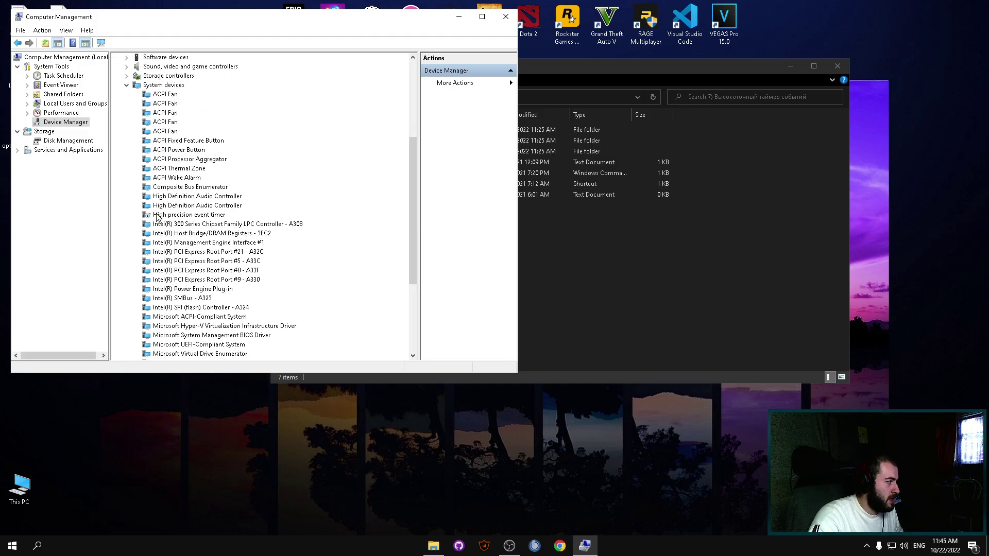
# Check the enable and disable options of the High precision event timer, comparing them with those of a High Definition Audio Controller
pyautogui.click(174, 216)
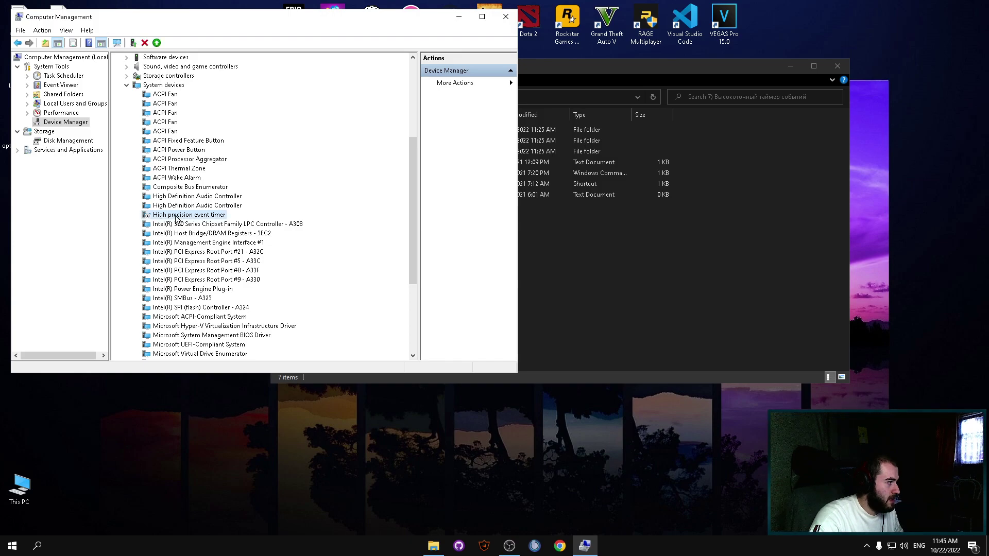
pyautogui.rightClick(173, 216)
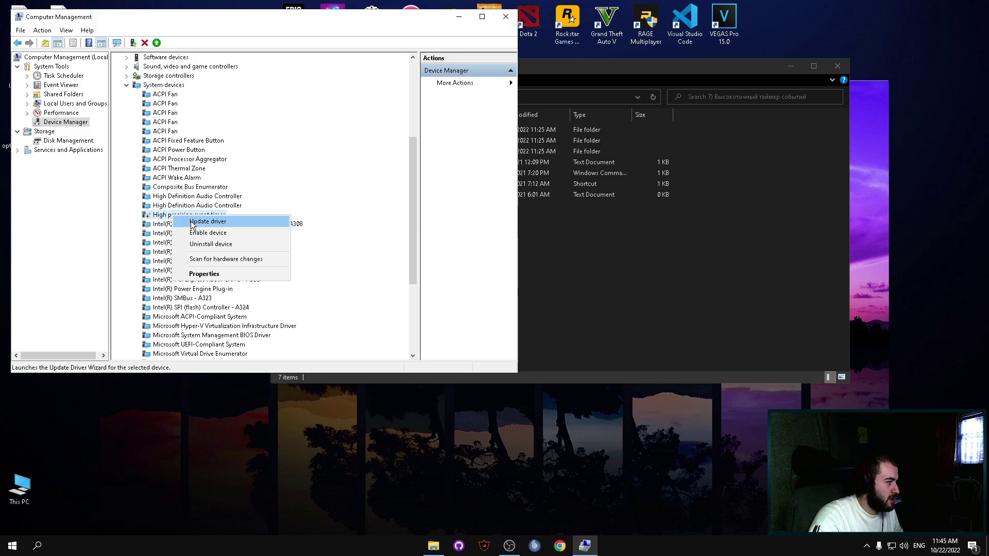
pyautogui.click(170, 206)
pyautogui.rightClick(169, 205)
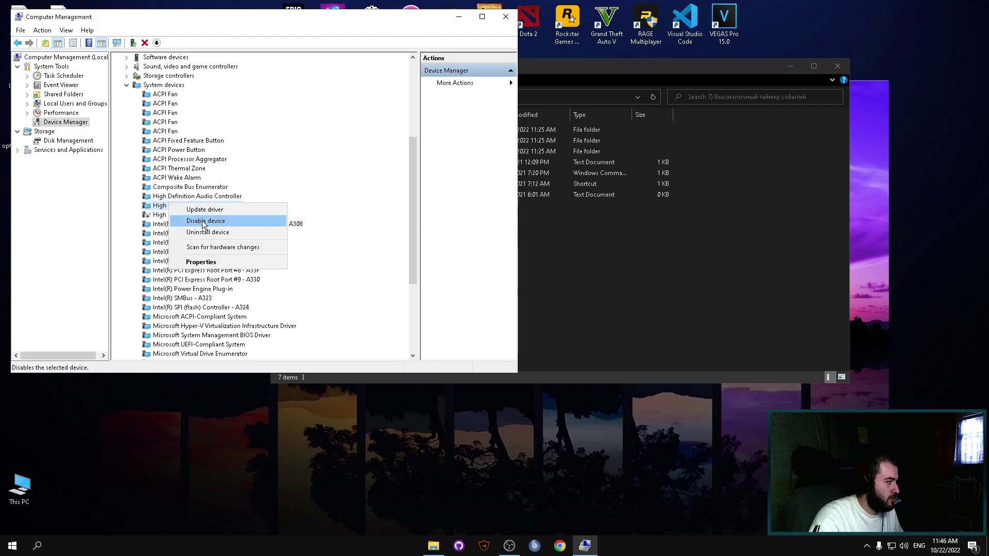
pyautogui.click(151, 225)
pyautogui.click(158, 217)
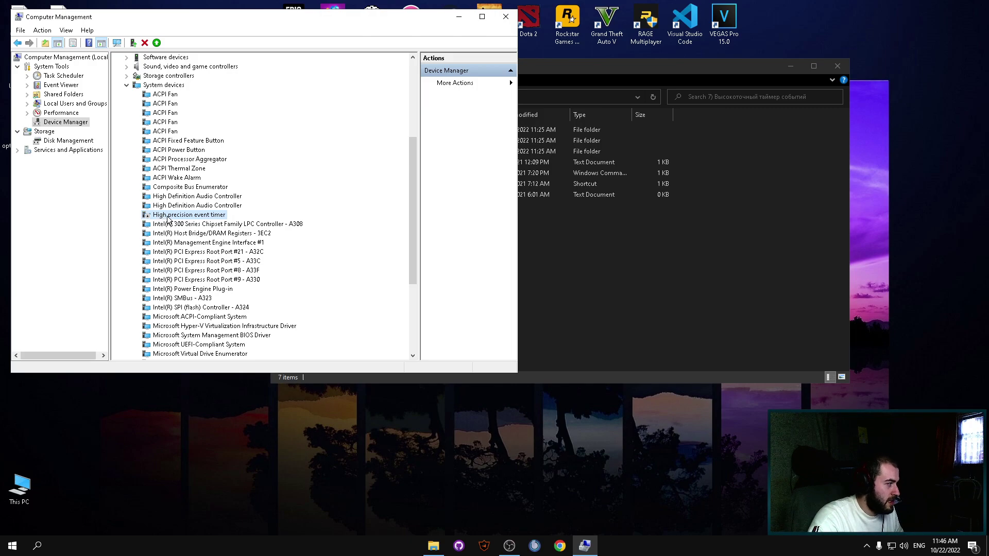
pyautogui.rightClick(181, 217)
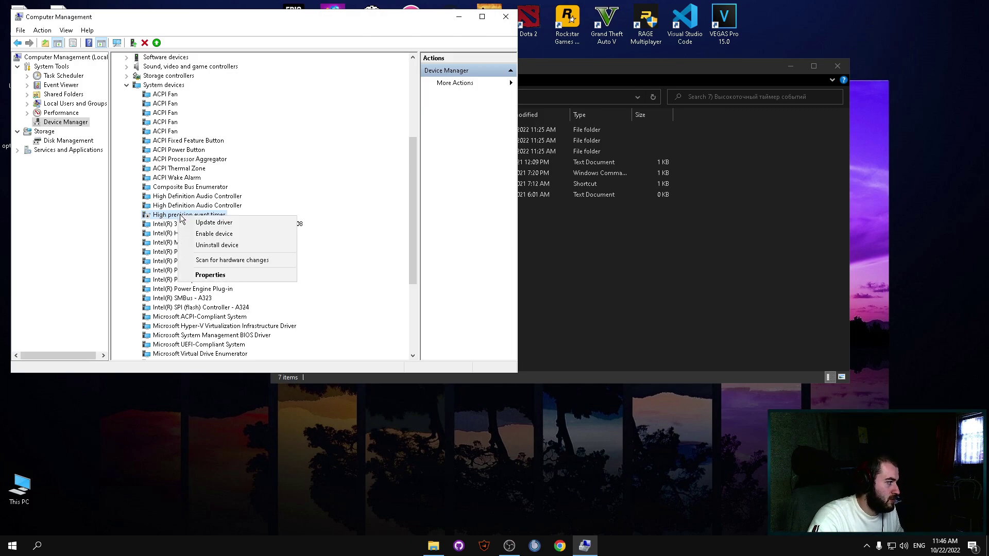
pyautogui.click(199, 236)
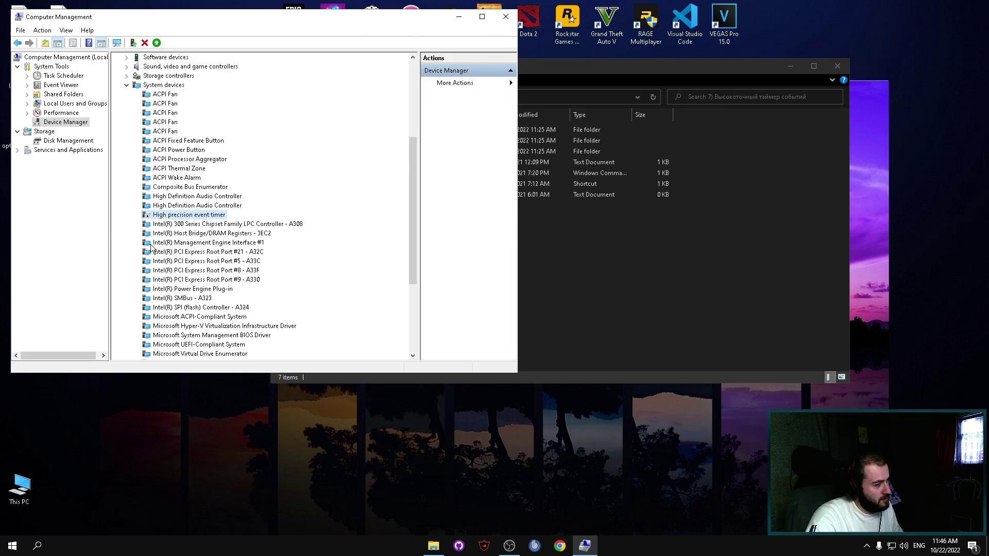
# Collapse the System devices category in Device Manager and close Computer Management
pyautogui.scroll(1, 134, 246)
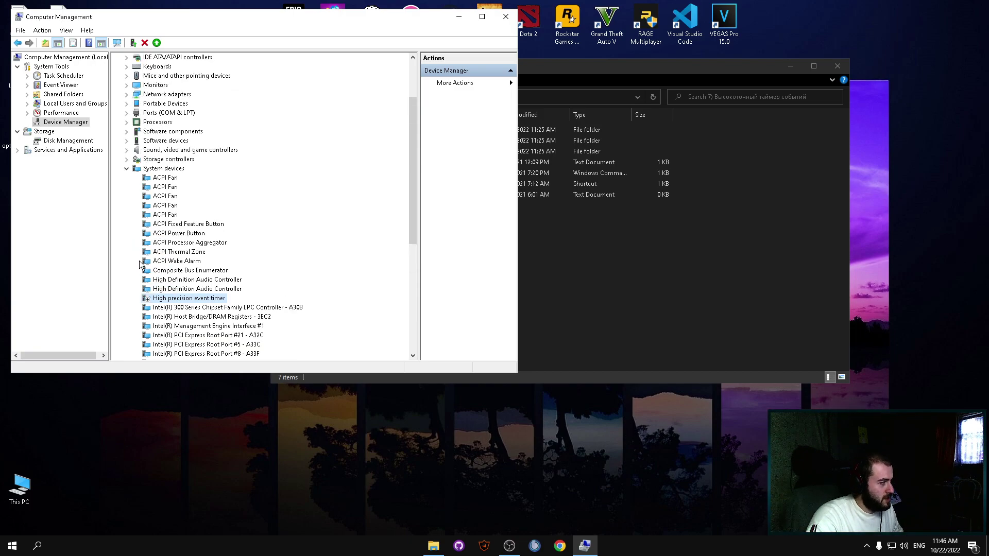
pyautogui.click(128, 169)
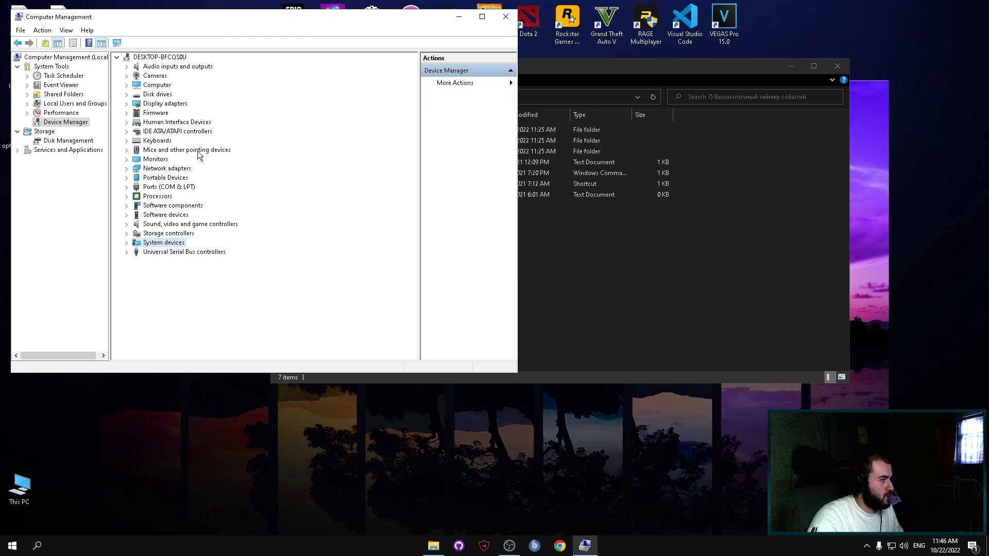
pyautogui.rightClick(392, 167)
pyautogui.click(398, 177)
pyautogui.click(506, 16)
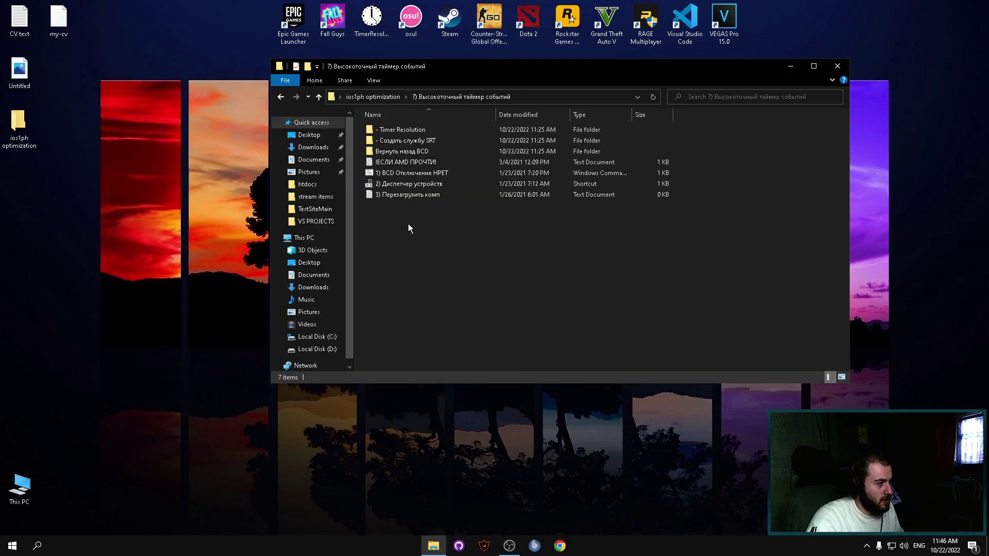
pyautogui.rightClick(393, 224)
pyautogui.click(424, 262)
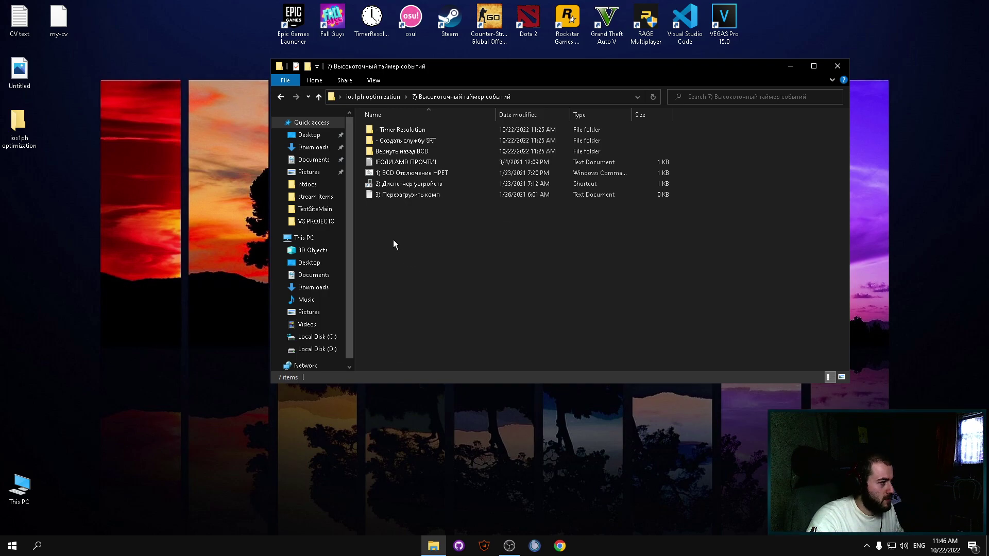
# Look into the "8) BCD твики" subfolder of ios1ph optimization and return to the parent folder
pyautogui.click(280, 97)
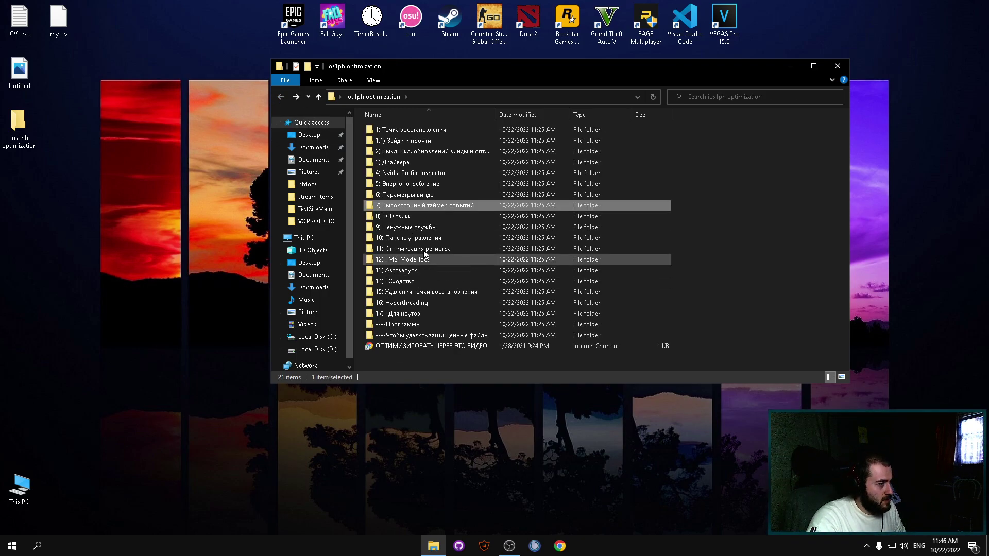
pyautogui.doubleClick(397, 216)
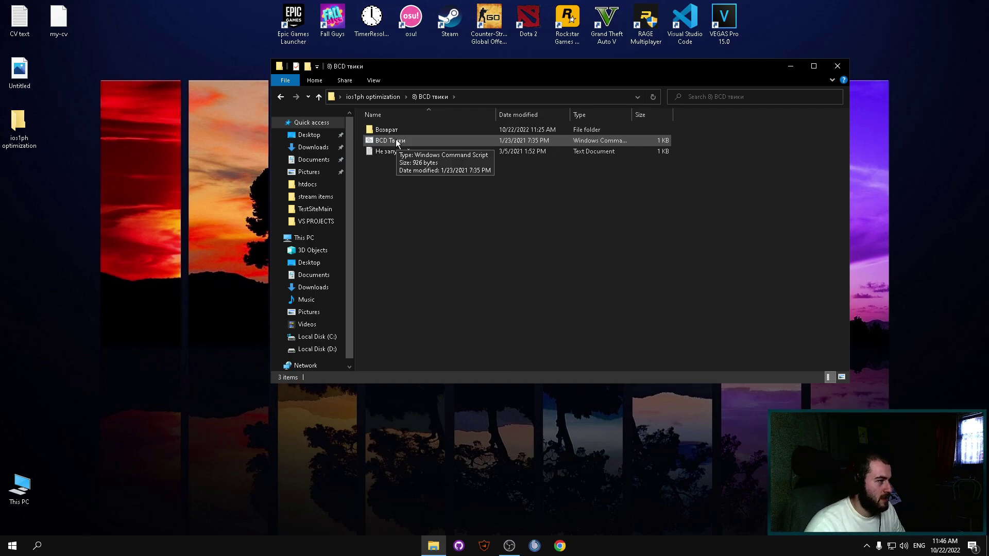
pyautogui.click(281, 97)
pyautogui.click(765, 246)
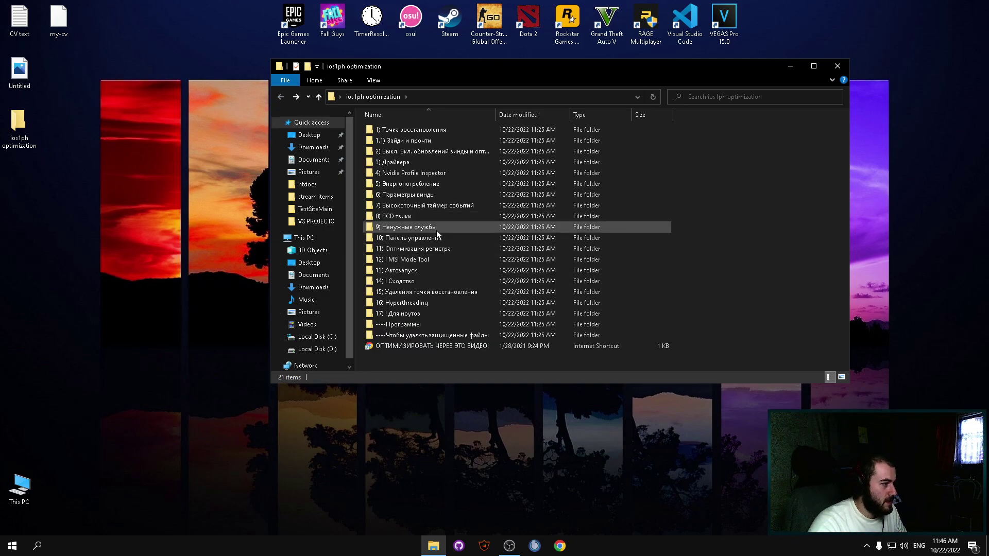
# Open the "9) Ненужные службы" subfolder and try to merge the "1) Ненужные службы" registration file into the Windows registry
pyautogui.doubleClick(412, 230)
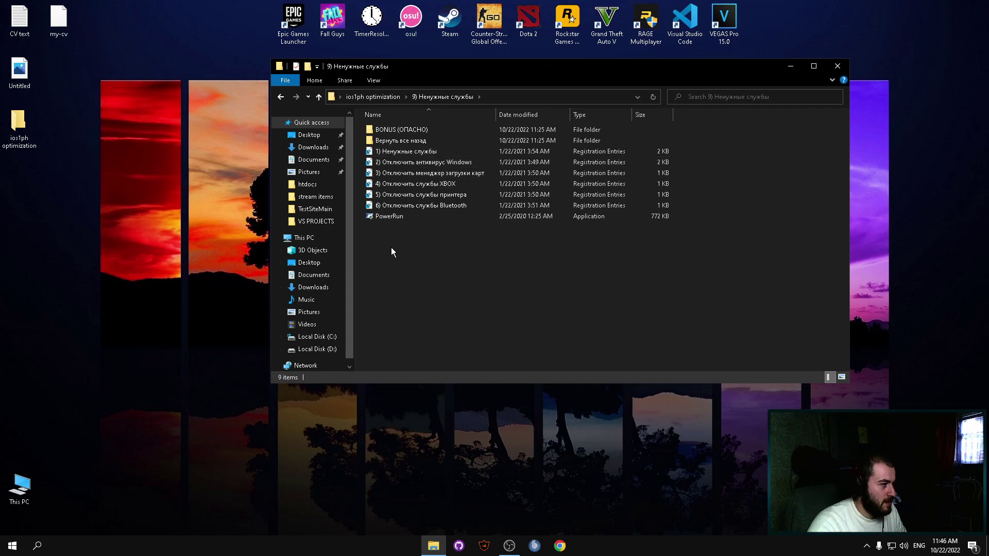
pyautogui.rightClick(399, 154)
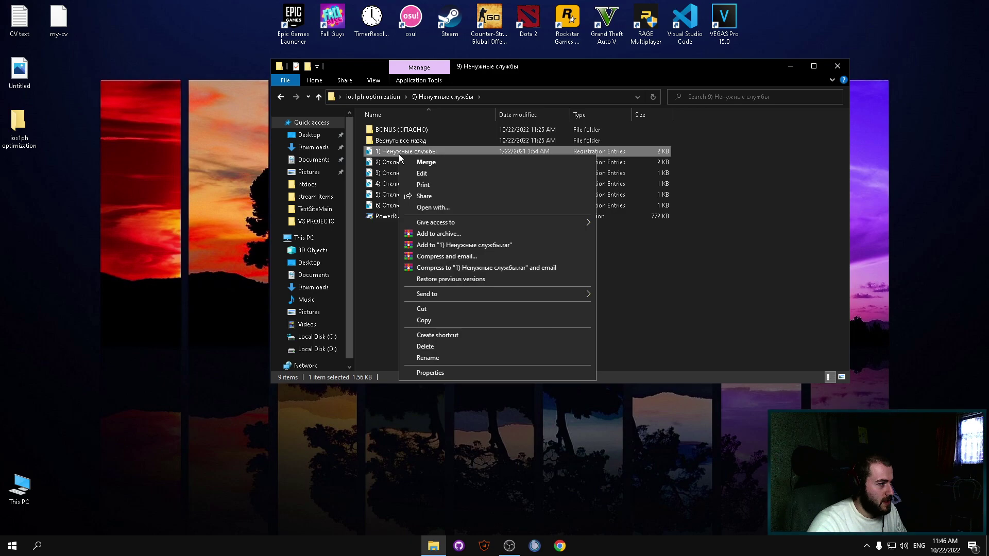
pyautogui.click(366, 251)
pyautogui.doubleClick(403, 152)
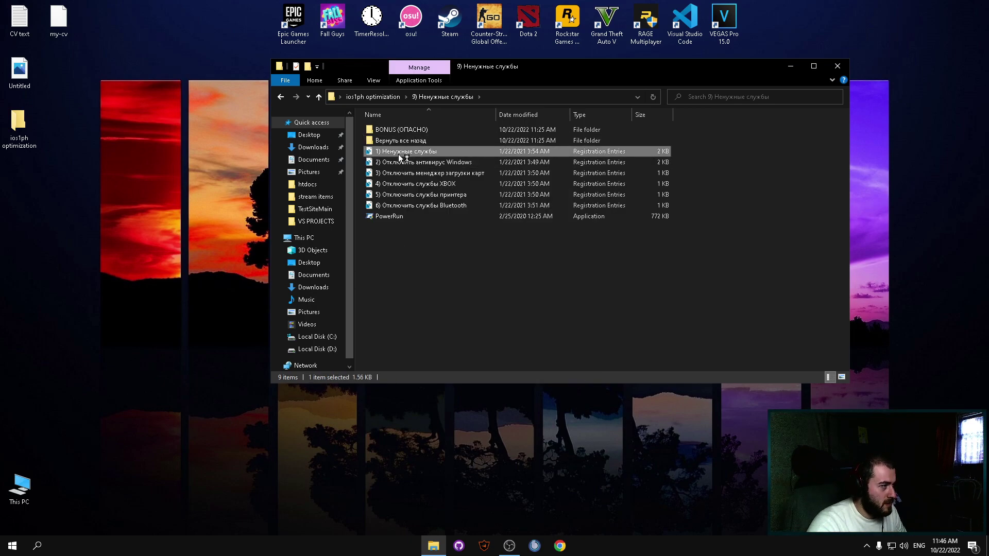
pyautogui.click(572, 288)
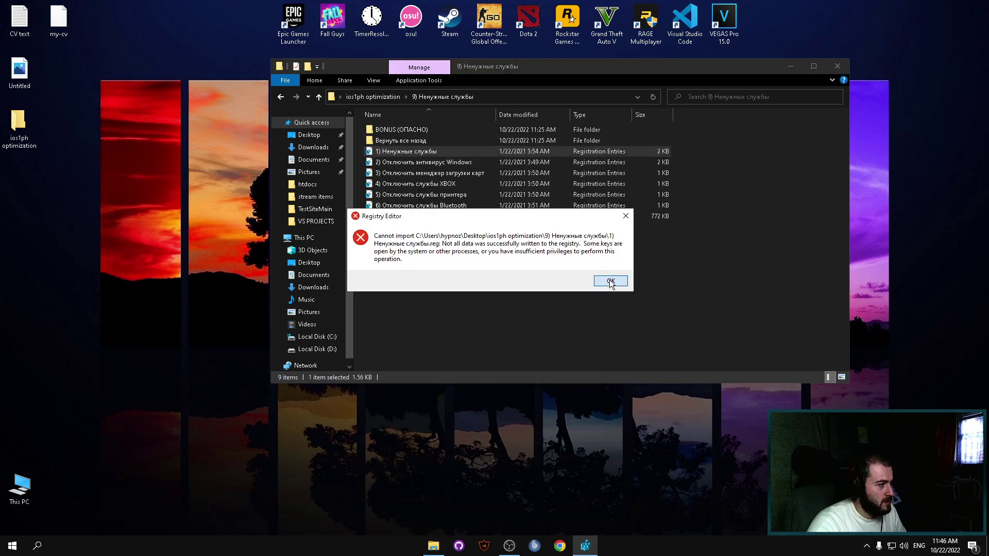
pyautogui.click(611, 281)
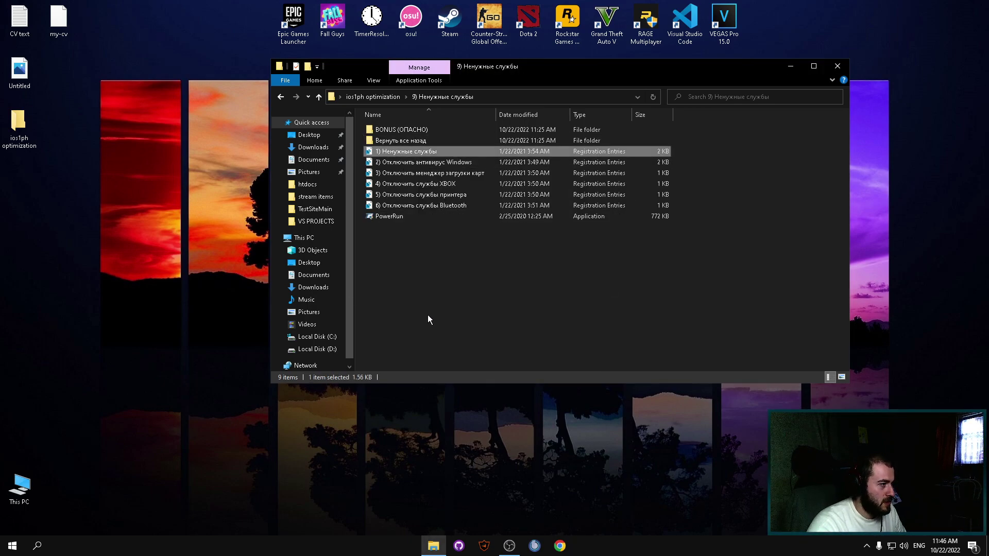
# Review registration files 2) to 6), which disable the Windows antivirus, map download manager, XBOX, printer and Bluetooth services
pyautogui.click(440, 163)
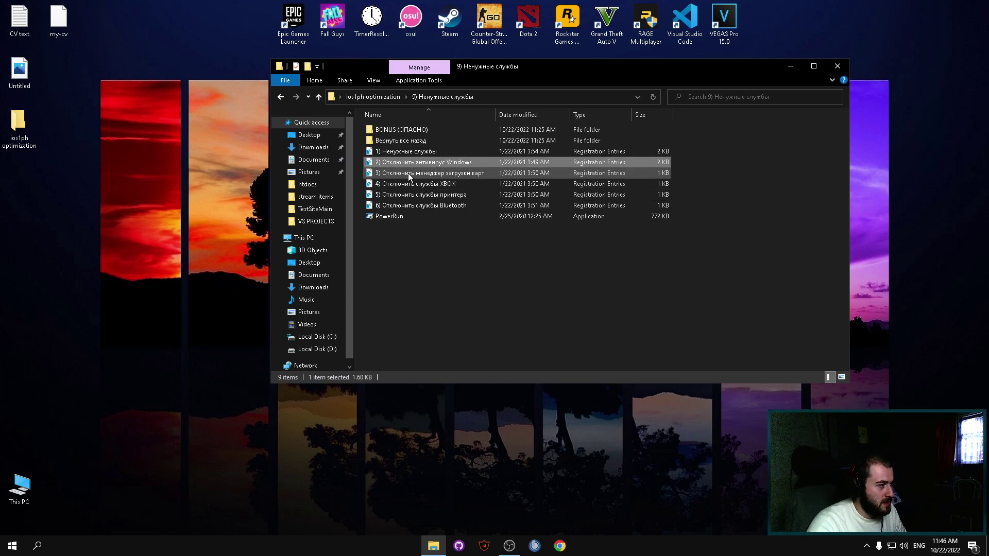
pyautogui.click(390, 173)
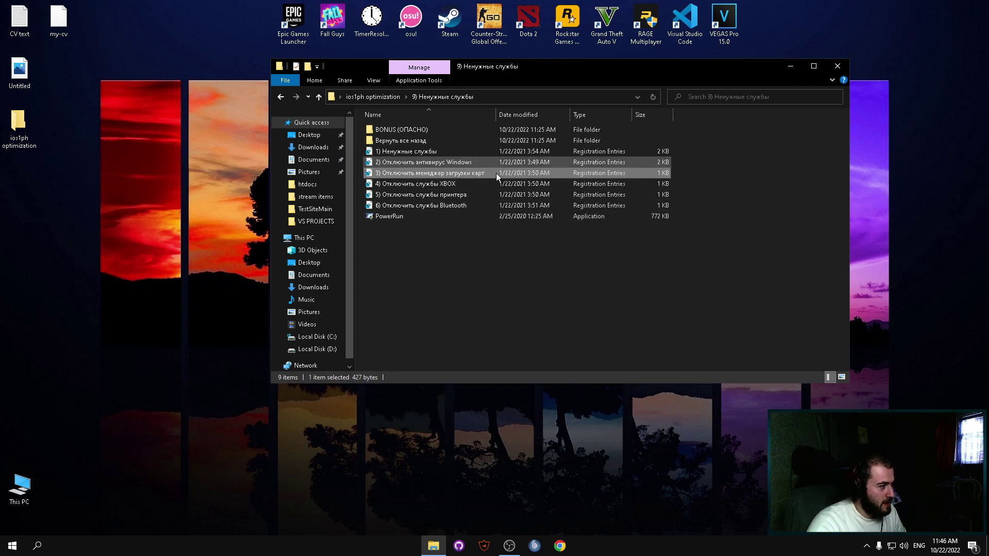
pyautogui.click(408, 184)
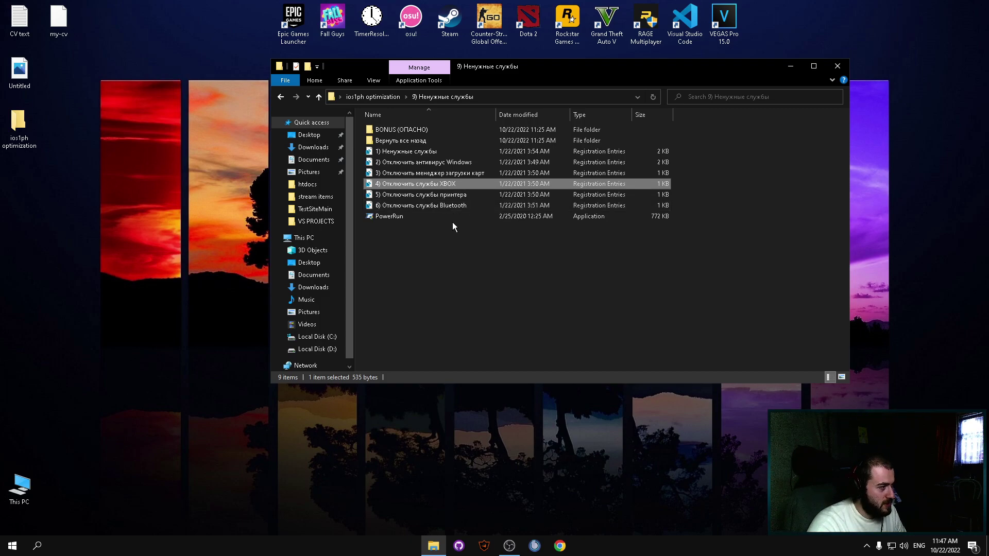
pyautogui.click(435, 196)
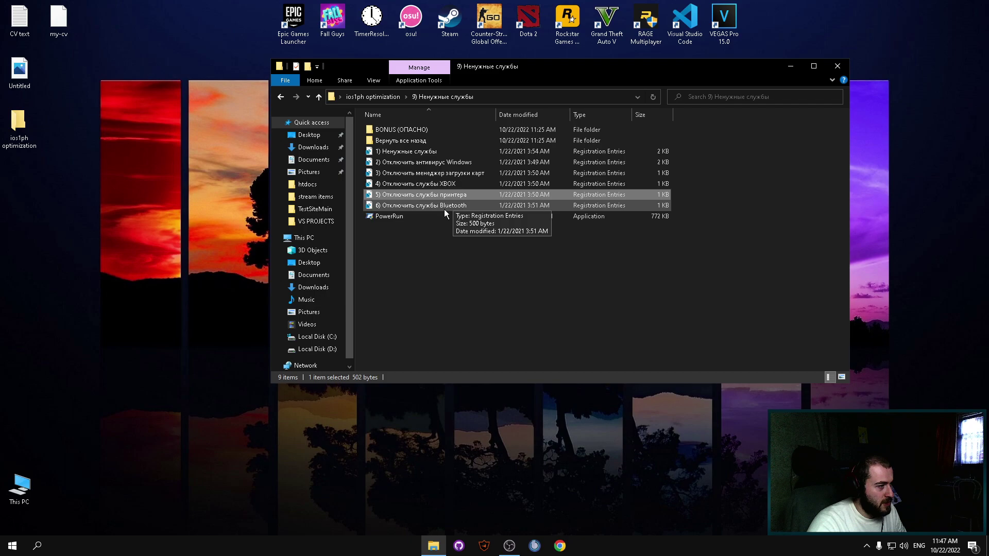
pyautogui.click(438, 206)
pyautogui.click(410, 251)
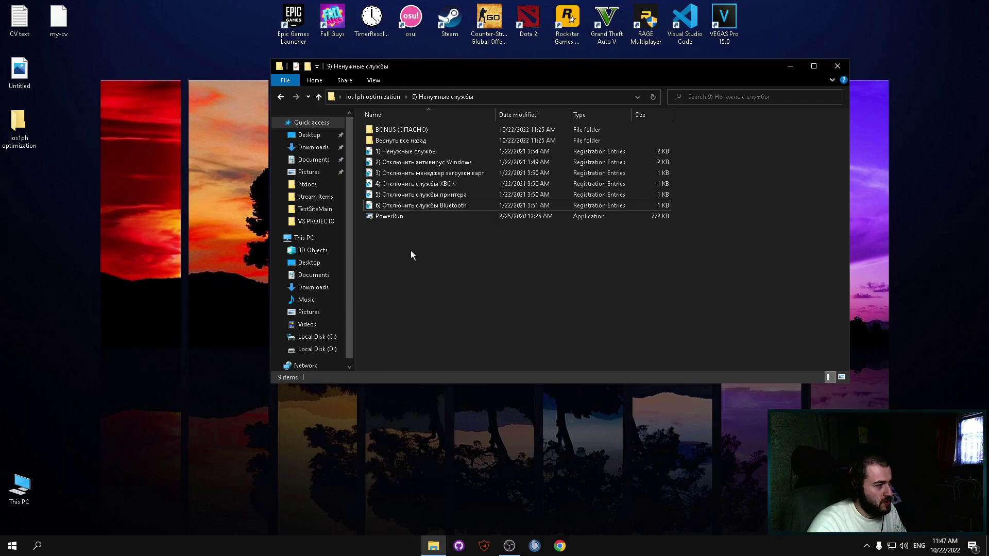
# Return to the ios1ph optimization folder and open the "11) Оптимизация регистра" subfolder
pyautogui.click(284, 101)
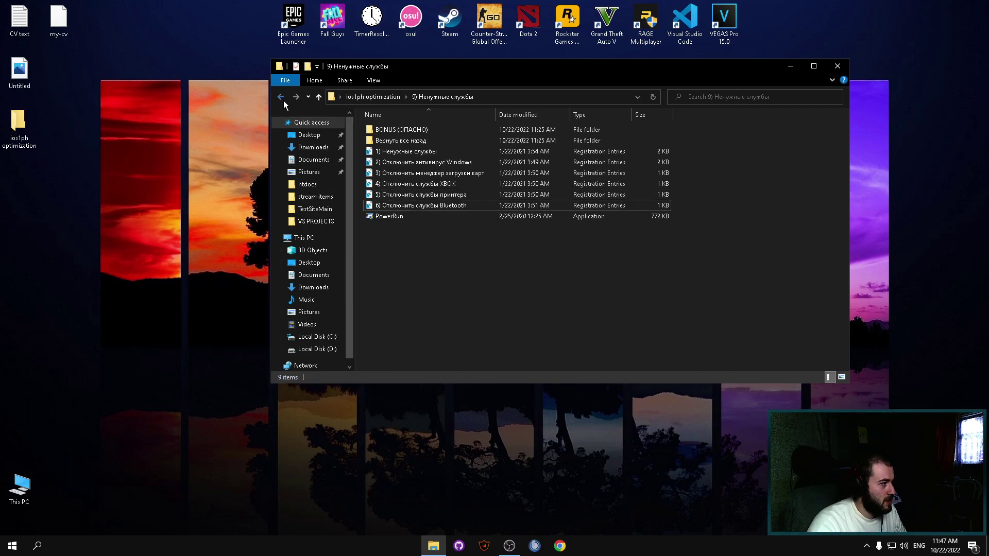
pyautogui.click(761, 240)
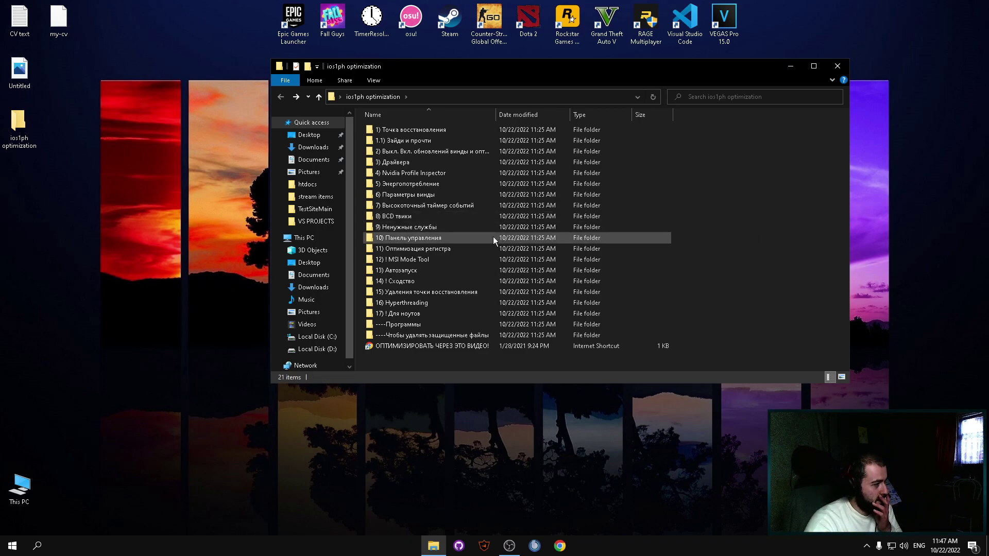
pyautogui.doubleClick(429, 250)
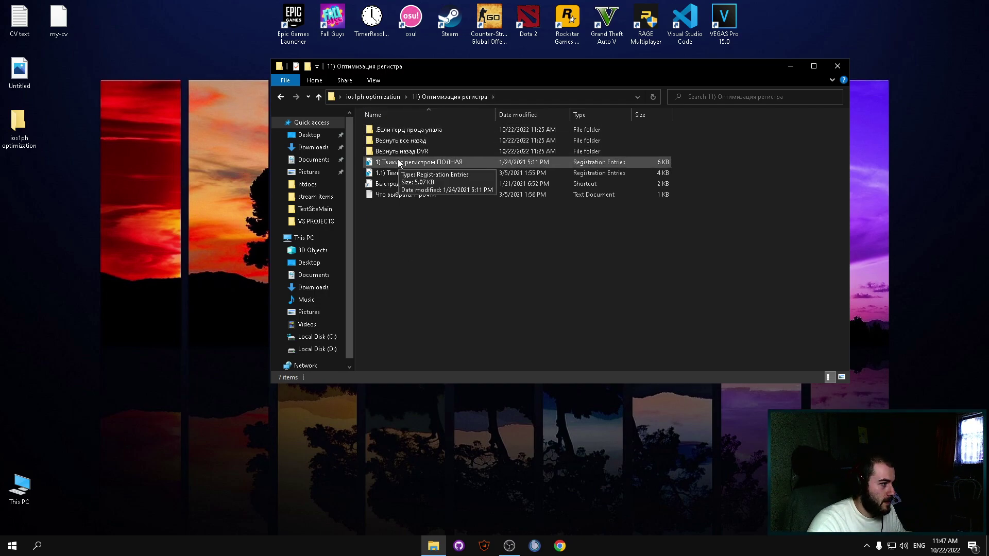
# Compare the full "1) Твики с регистром ПОЛНАЯ" and simplified "1.1) Твики с регистром УПРОЩЕННАЯ" registry tweak files
pyautogui.click(449, 163)
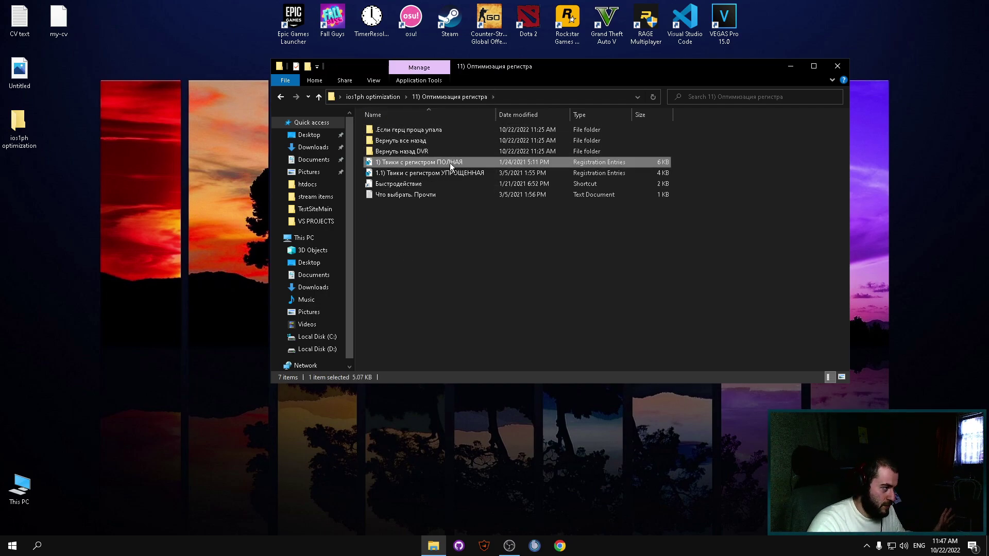
pyautogui.click(416, 173)
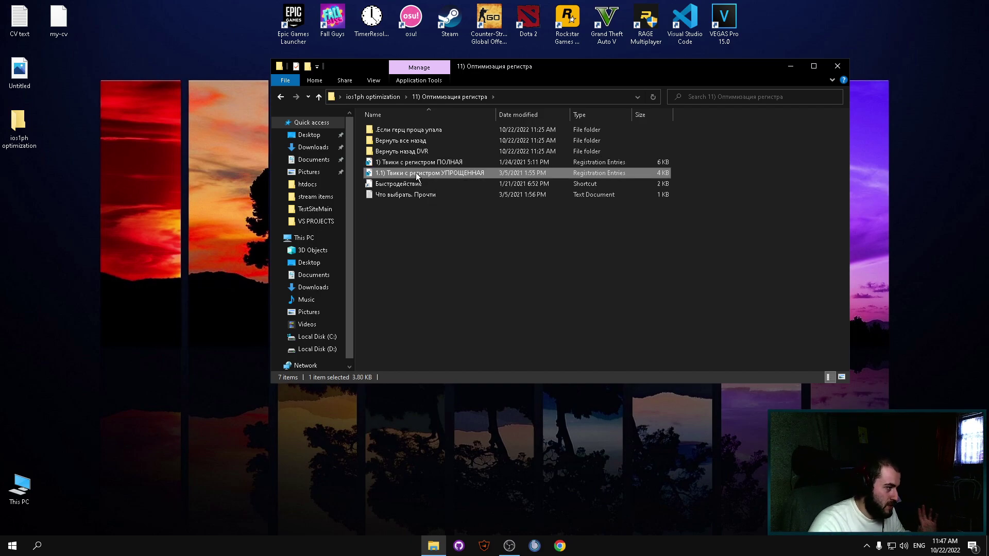
pyautogui.click(413, 162)
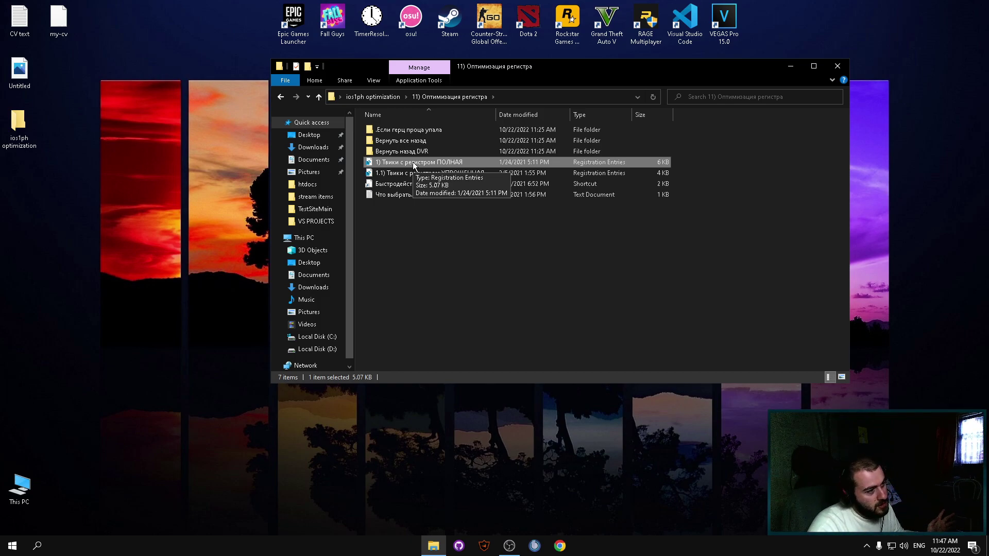
pyautogui.click(387, 214)
pyautogui.rightClick(385, 211)
pyautogui.click(413, 253)
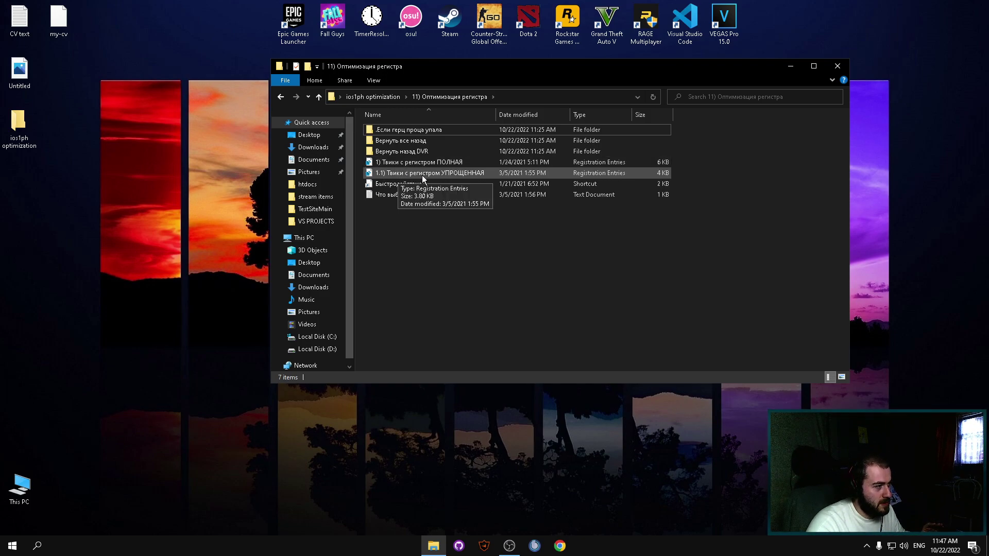
pyautogui.click(477, 174)
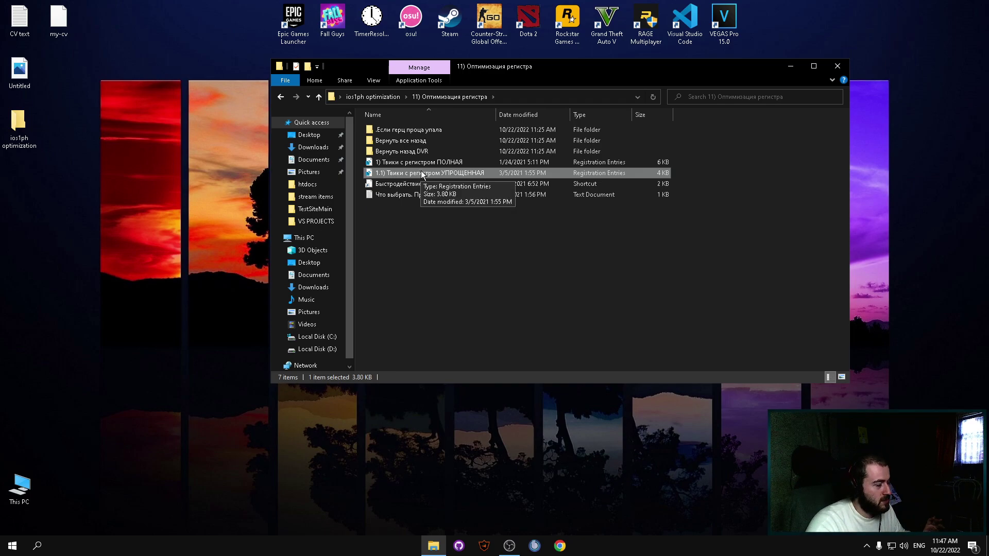
pyautogui.click(389, 235)
pyautogui.rightClick(382, 216)
pyautogui.click(415, 257)
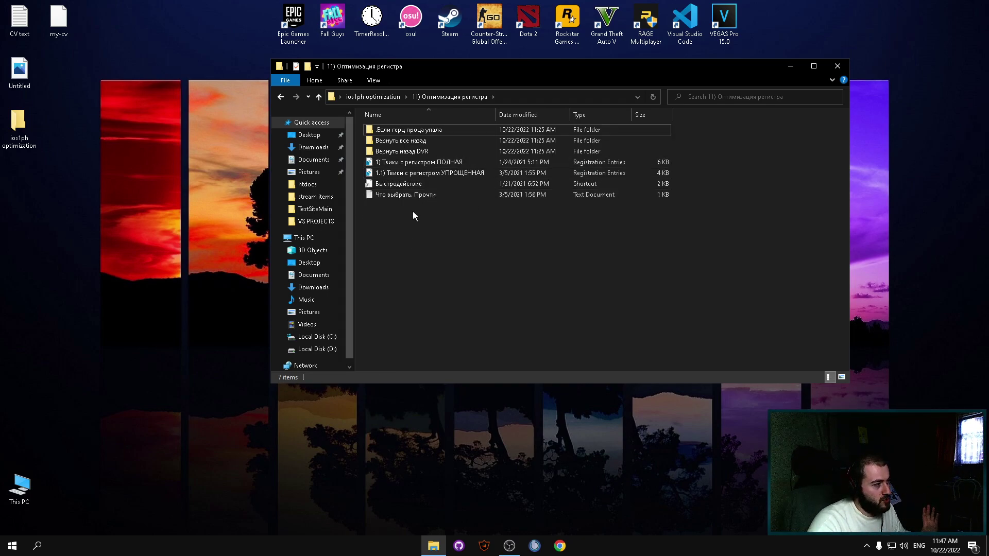
# Open the "12) ! MSI Mode Tool" subfolder of ios1ph optimization and run MSI Mode Tool as administrator
pyautogui.click(279, 98)
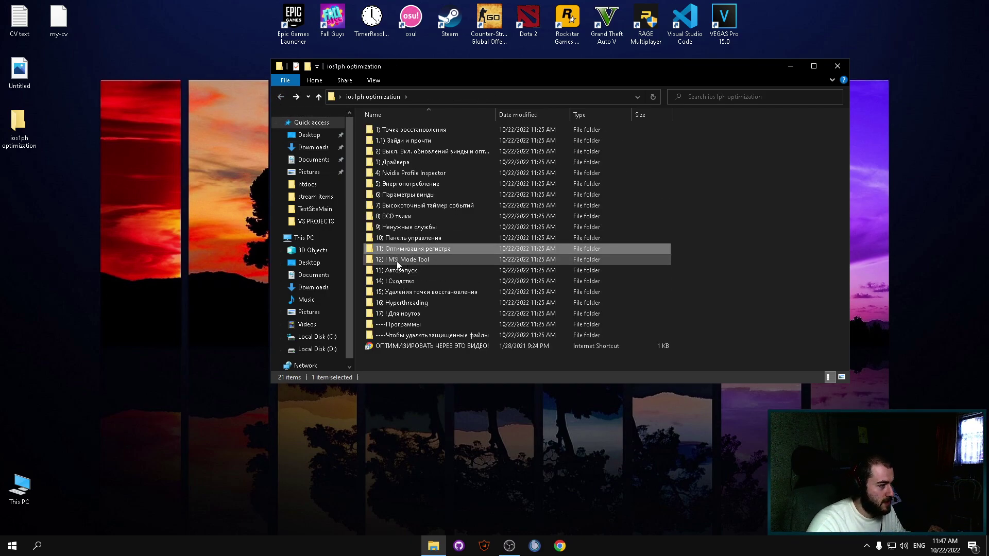
pyautogui.doubleClick(397, 260)
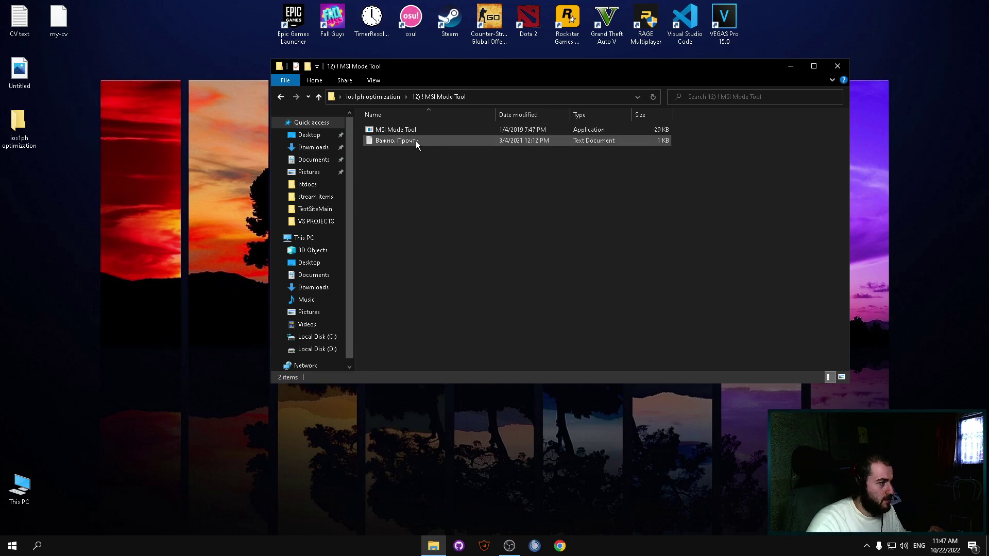
pyautogui.click(399, 129)
pyautogui.rightClick(399, 128)
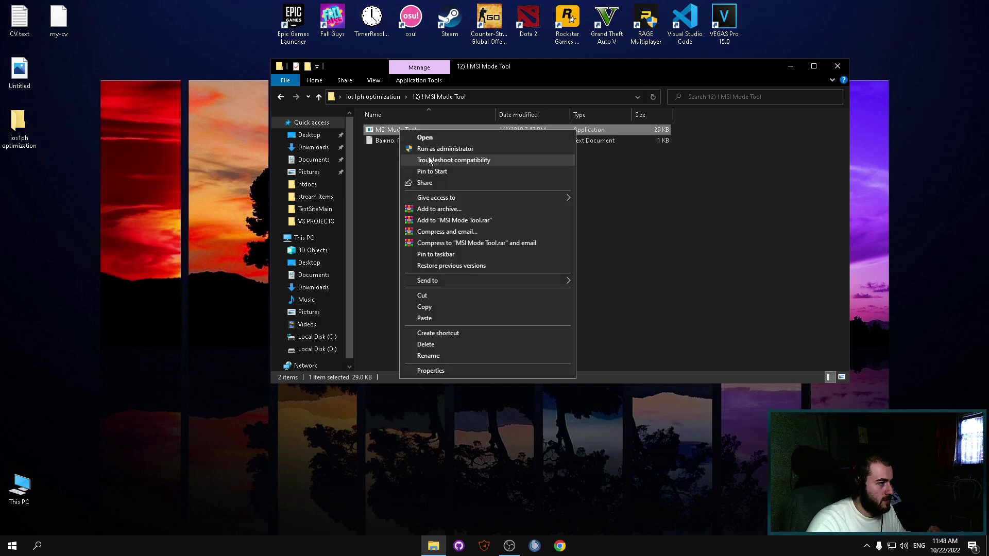
pyautogui.click(425, 150)
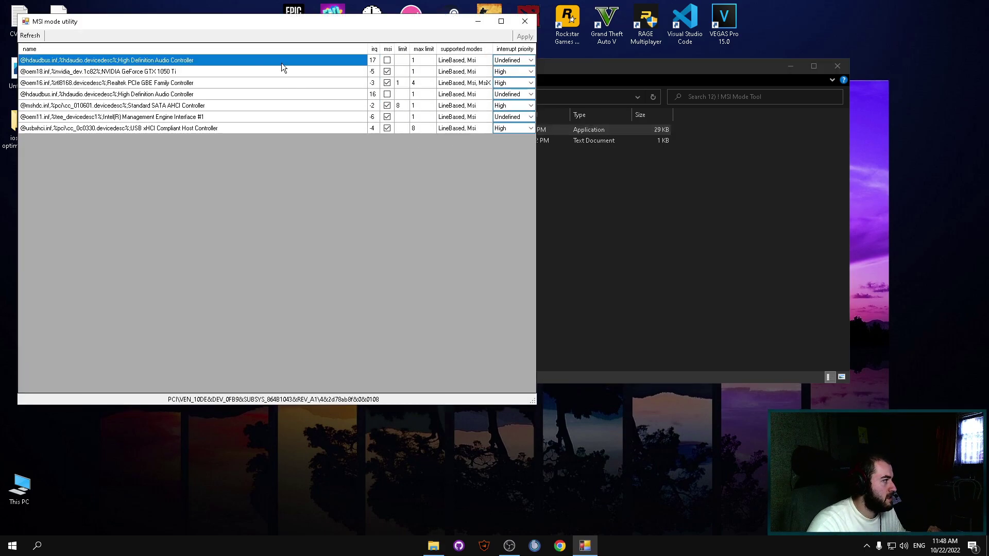
# Set the NVIDIA GeForce GTX 1050 Ti's interrupt priority to High and select the Realtek PCIe GBE Family Controller entry
pyautogui.moveTo(183, 25); pyautogui.dragTo(324, 71)
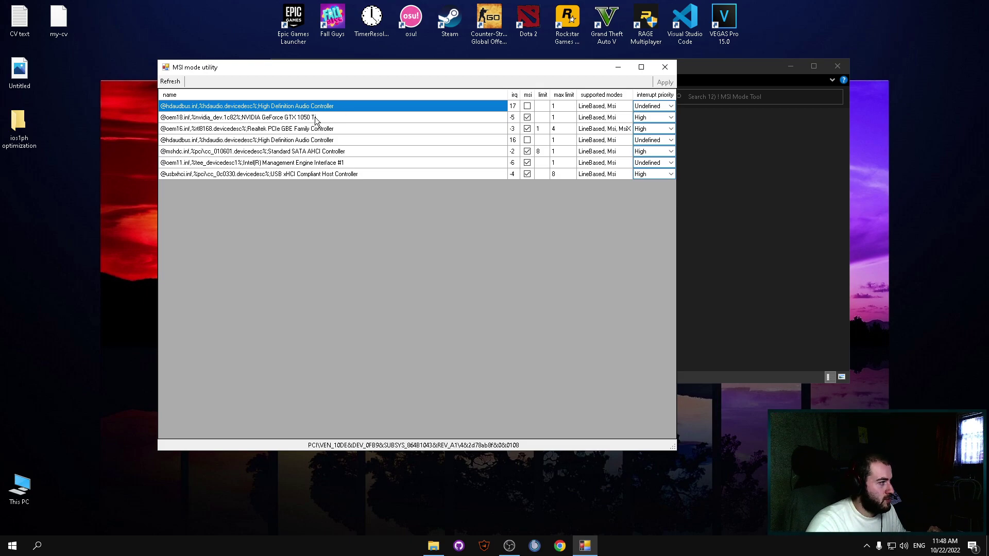
pyautogui.click(344, 118)
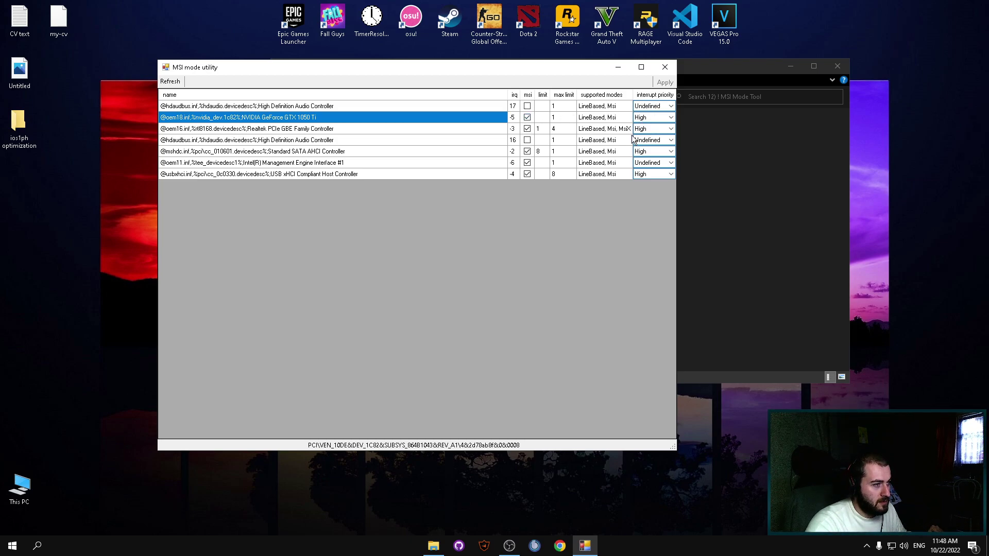
pyautogui.click(648, 117)
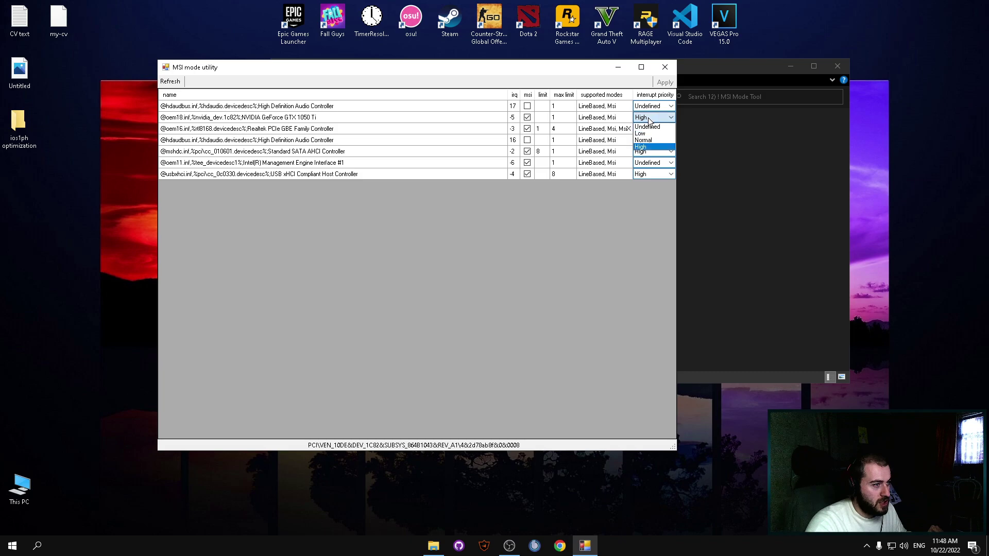
pyautogui.click(641, 147)
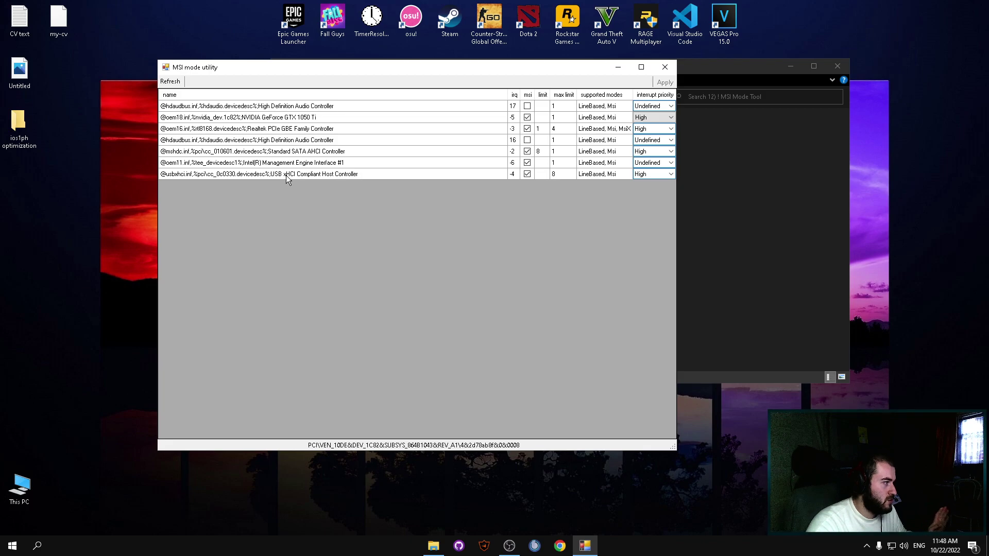
pyautogui.click(273, 131)
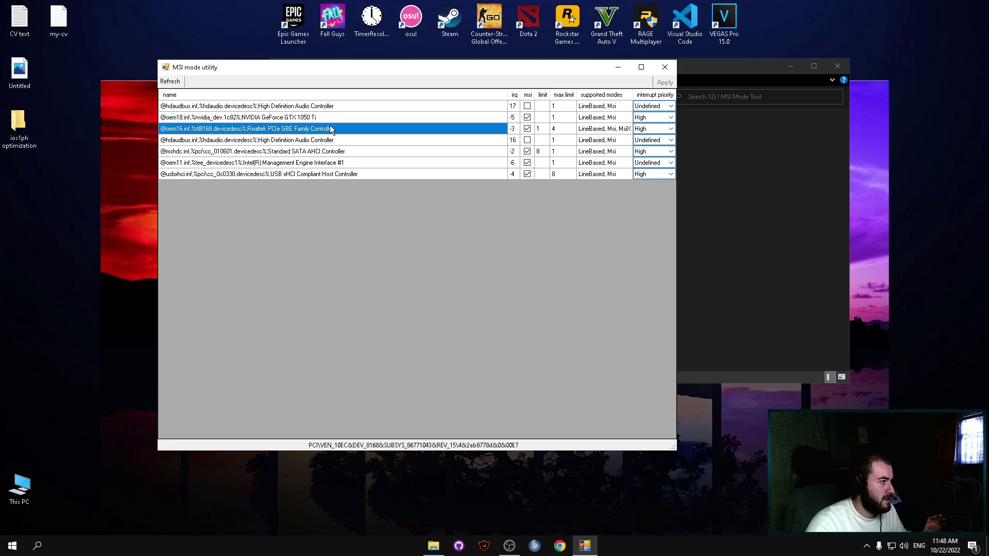
# Examine the MSI mode entries for the second High Definition Audio, SATA AHCI, Intel Management Engine and USB xHCI controllers
pyautogui.click(307, 142)
pyautogui.click(307, 151)
pyautogui.click(307, 162)
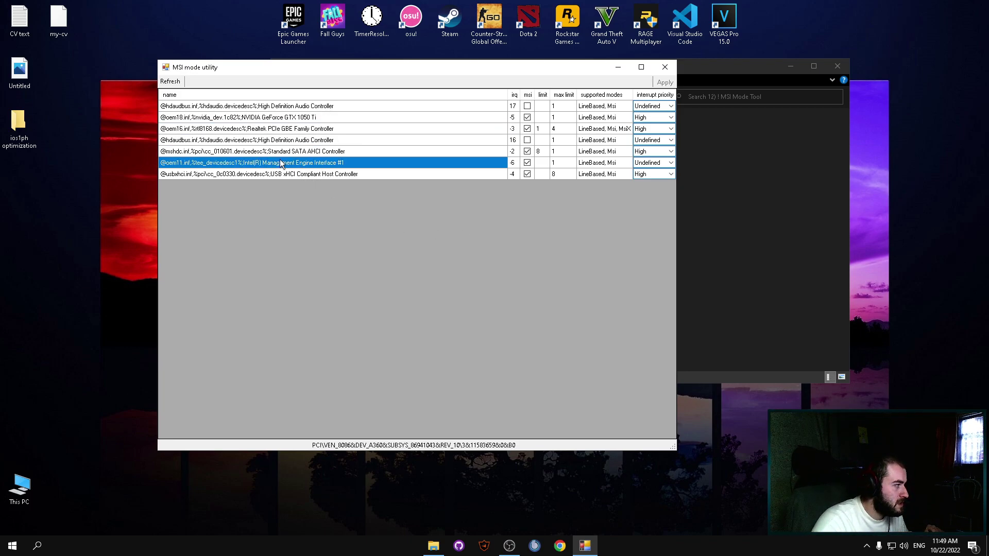
pyautogui.click(332, 174)
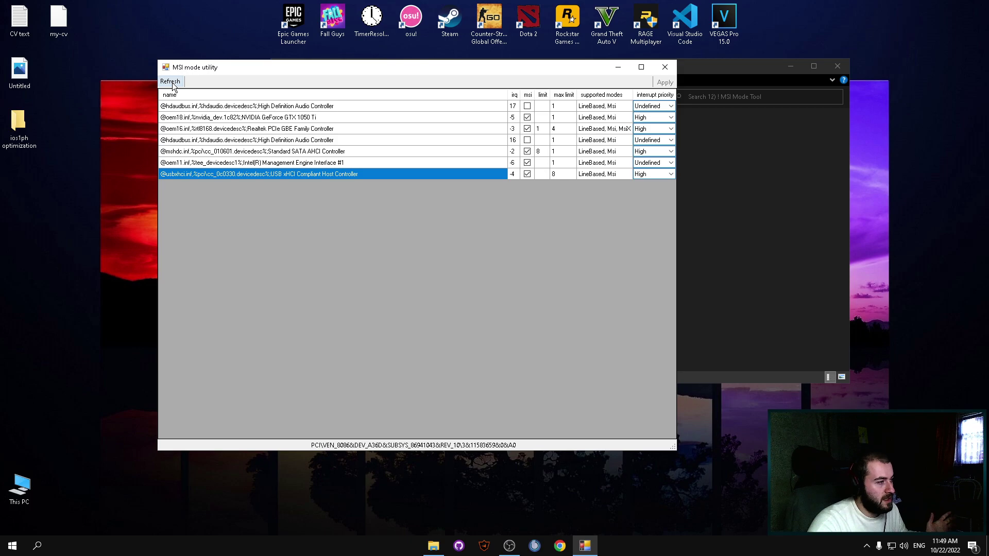
# Close MSI mode utility, then return to the main ios1ph optimization folder and close its window
pyautogui.click(659, 69)
pyautogui.click(281, 96)
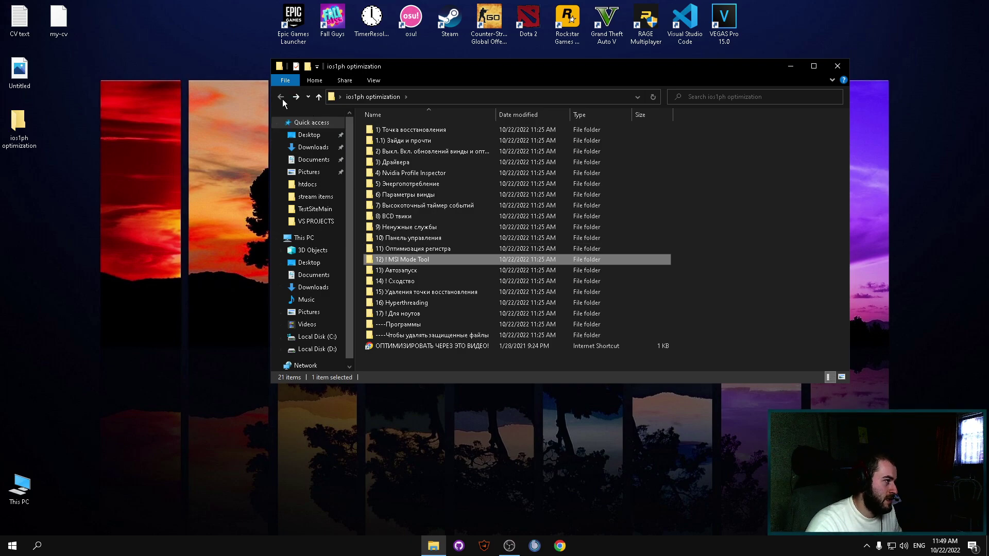
pyautogui.click(807, 203)
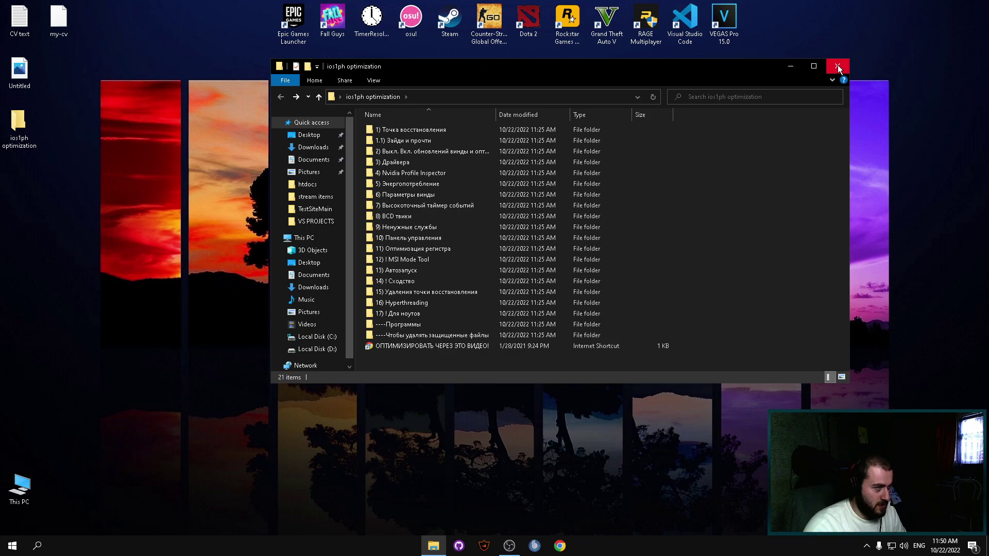
pyautogui.click(838, 69)
# Refresh the desktop repeatedly
pyautogui.rightClick(387, 64)
pyautogui.click(421, 94)
pyautogui.rightClick(395, 62)
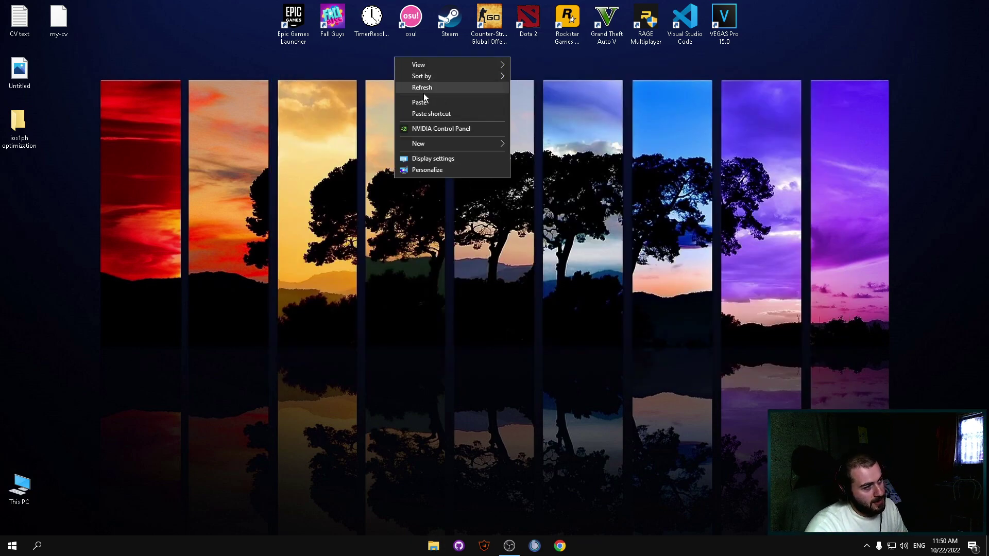
pyautogui.click(424, 95)
pyautogui.rightClick(388, 47)
pyautogui.click(412, 78)
pyautogui.rightClick(396, 54)
pyautogui.click(409, 80)
pyautogui.rightClick(389, 50)
pyautogui.click(412, 80)
pyautogui.rightClick(400, 54)
pyautogui.click(427, 84)
pyautogui.rightClick(400, 46)
pyautogui.click(409, 77)
pyautogui.rightClick(395, 53)
pyautogui.click(417, 83)
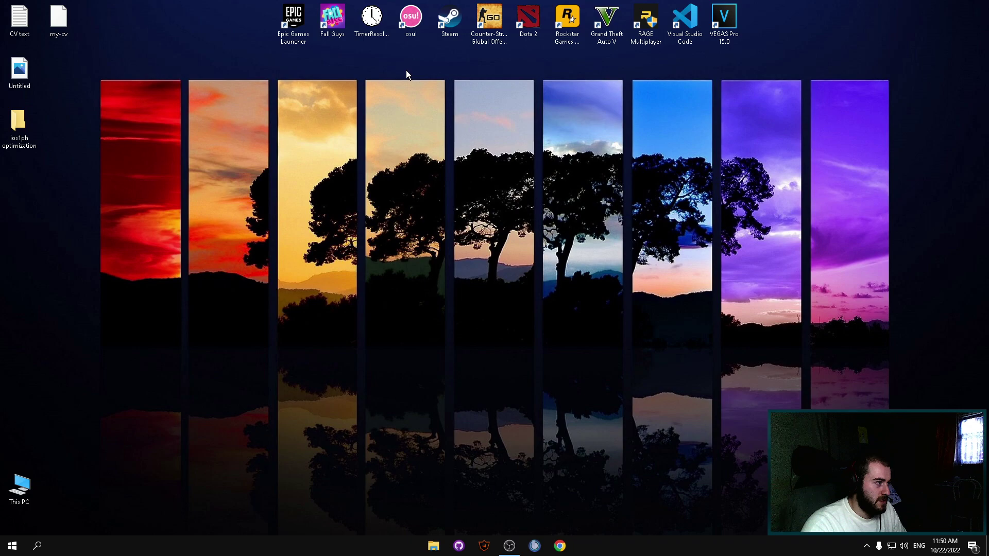
pyautogui.rightClick(391, 61)
pyautogui.click(412, 94)
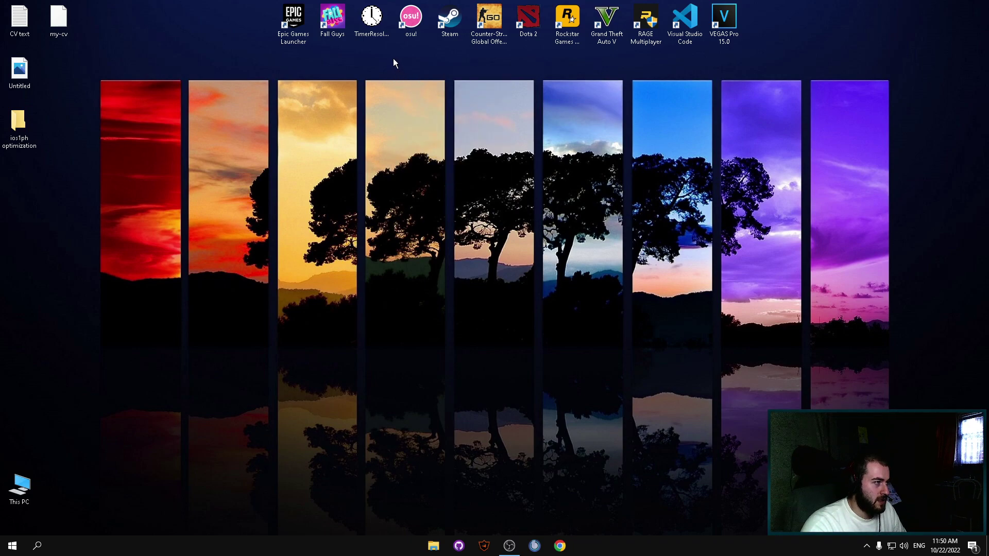
pyautogui.rightClick(393, 59)
pyautogui.click(416, 89)
# Select the ios1ph optimization folder on the desktop and switch to the OBS window
pyautogui.click(29, 148)
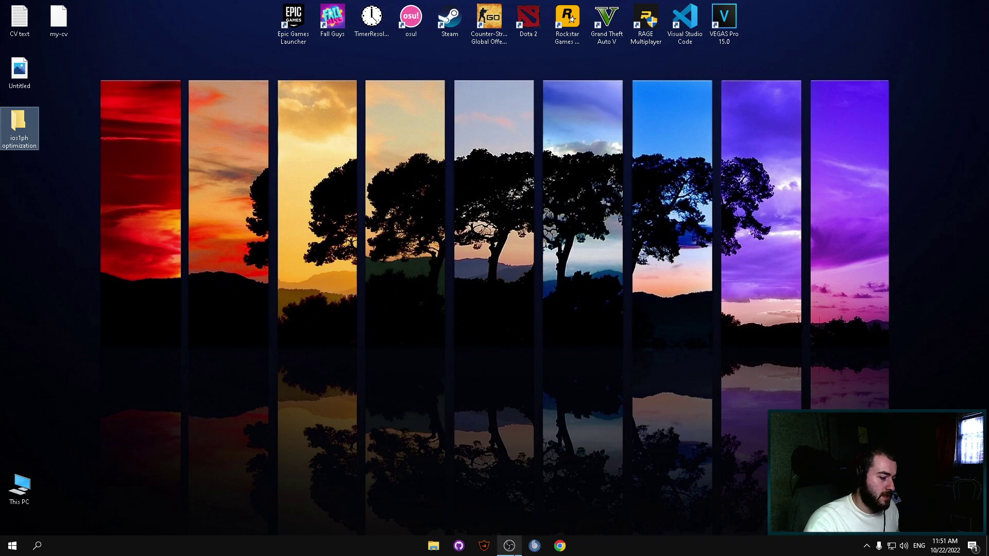
pyautogui.click(509, 547)
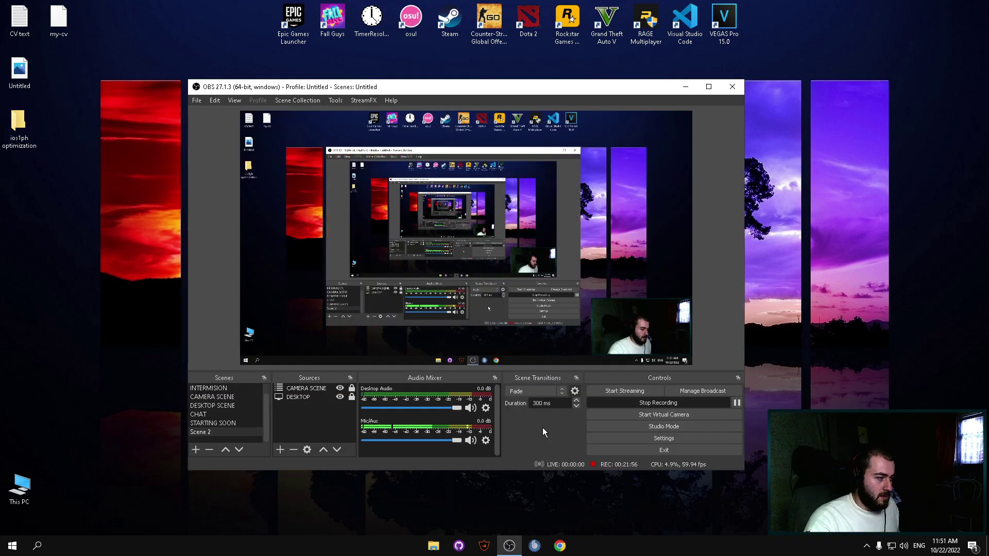